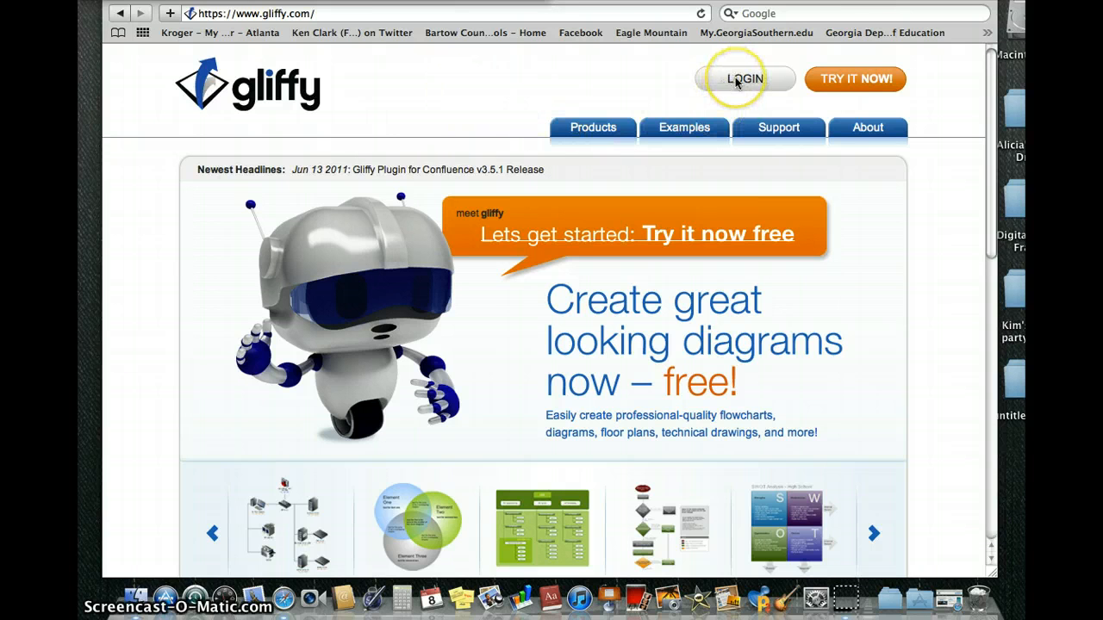
Start a Gliffy free trial with the TRY IT NOW! button on gliffy.com.
click(854, 81)
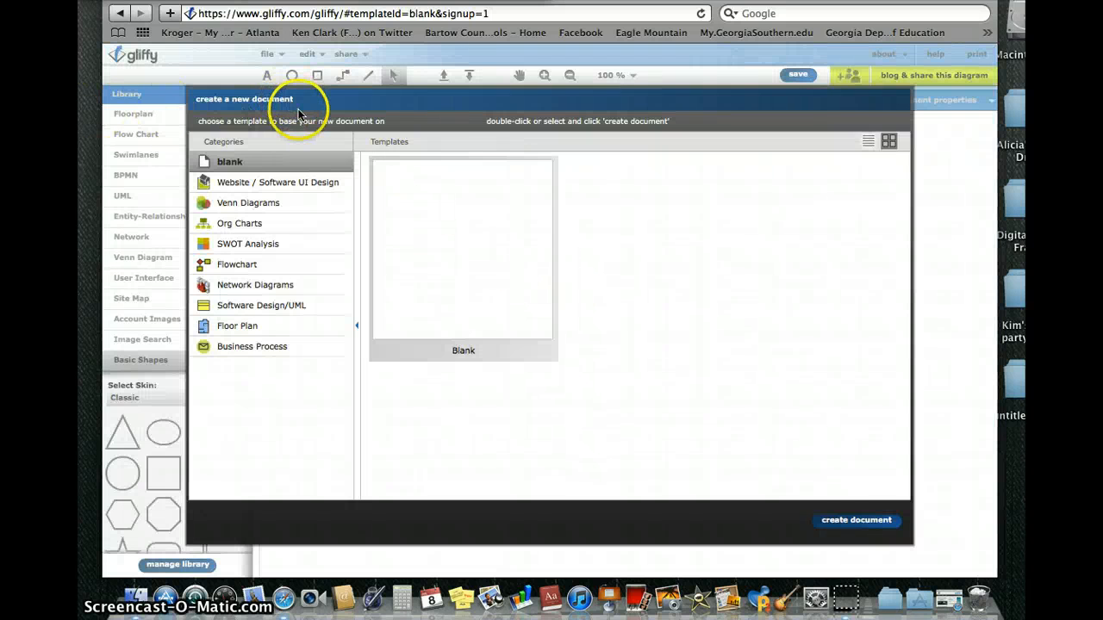
Create a new document from the Blank template.
click(855, 520)
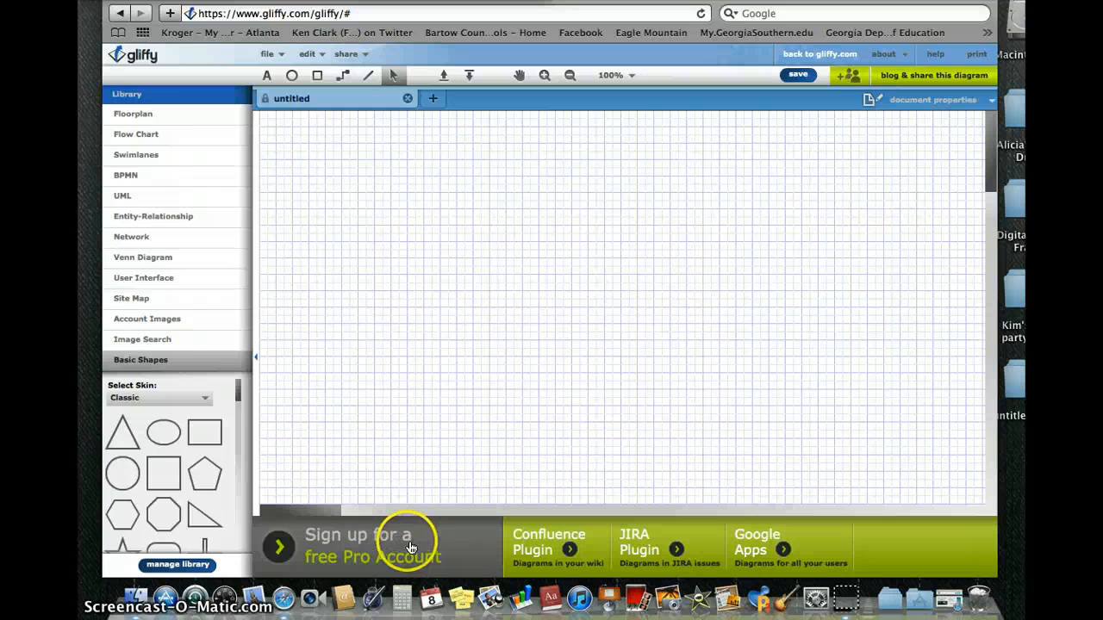
click(274, 547)
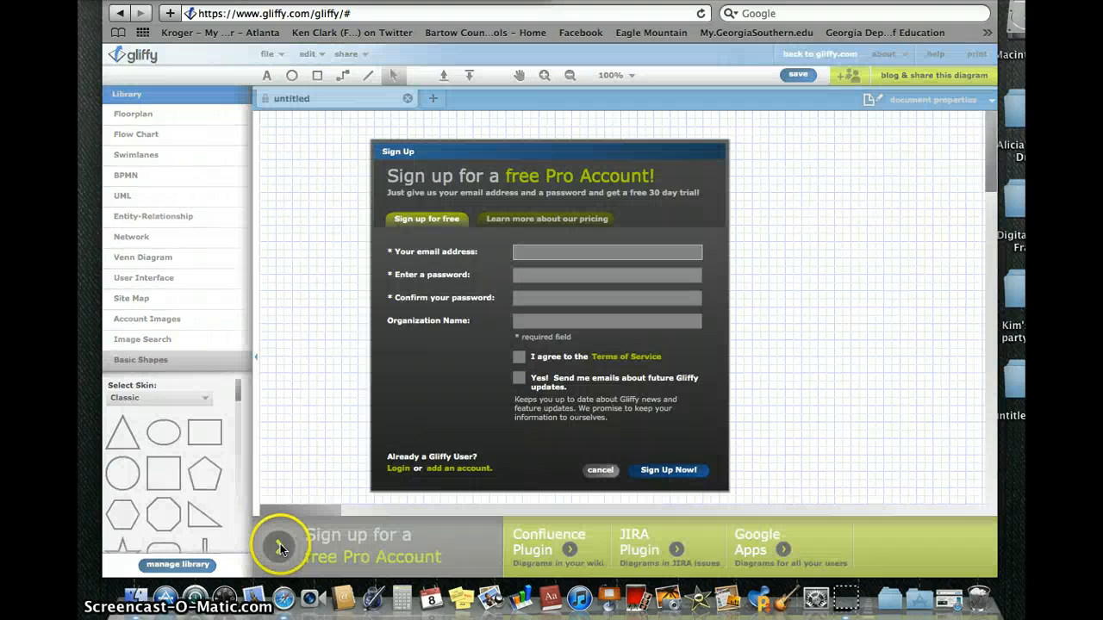
click(552, 221)
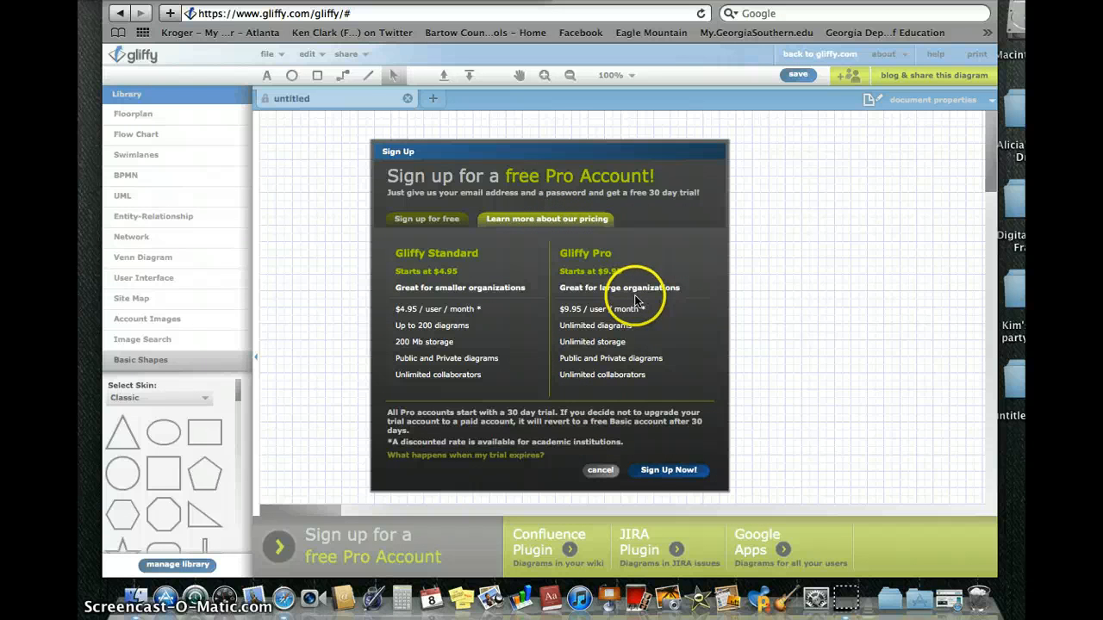
click(601, 470)
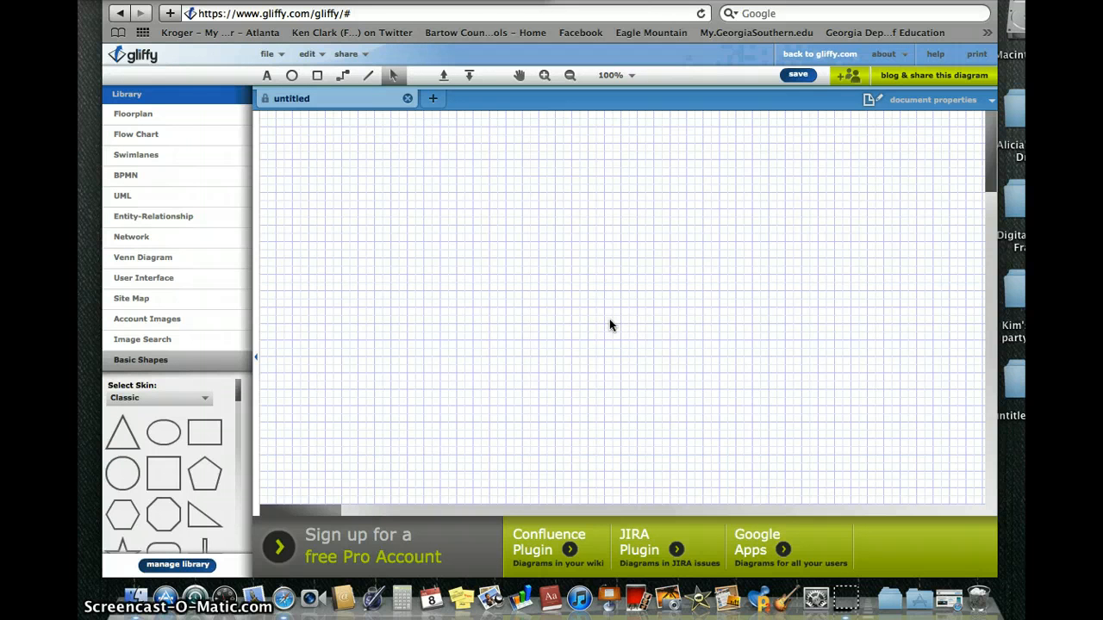
scroll(609, 325, down, 5)
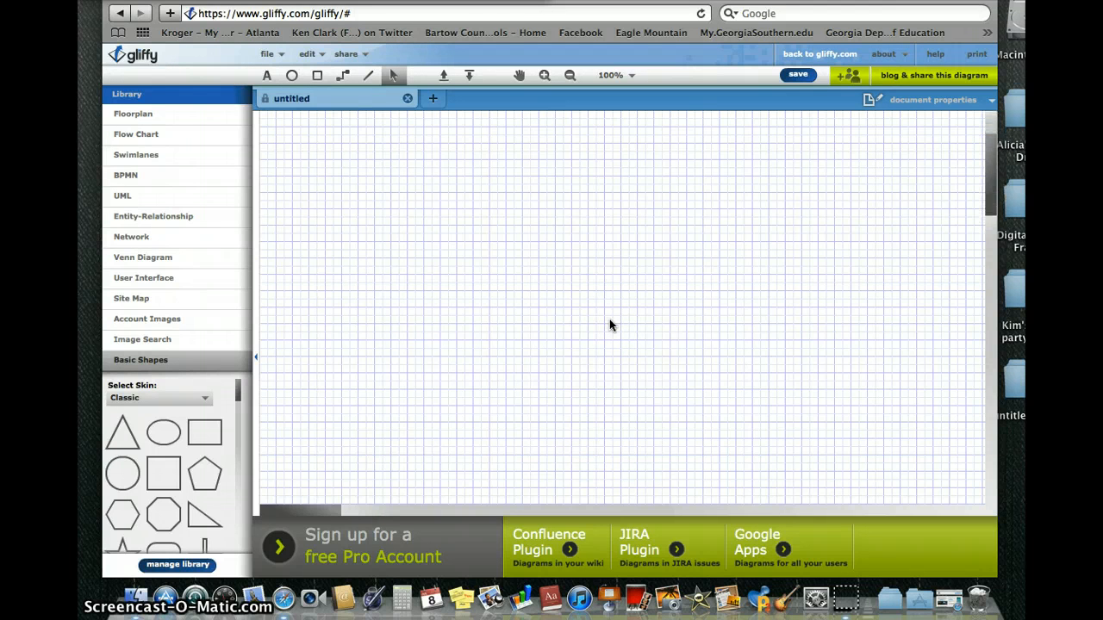
scroll(610, 325, up, 3)
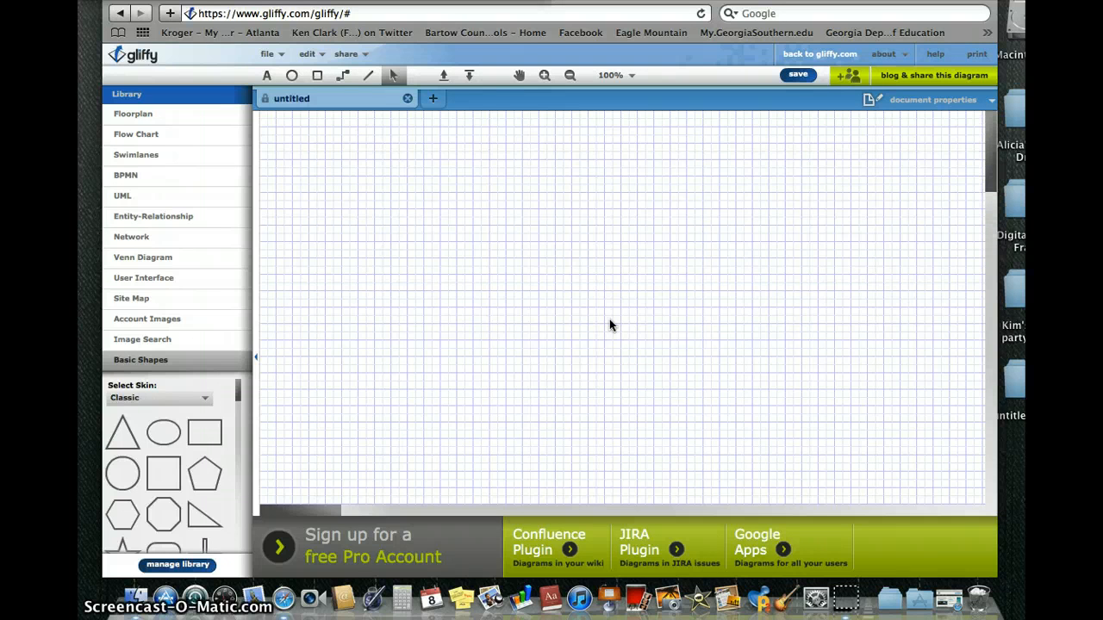
click(121, 14)
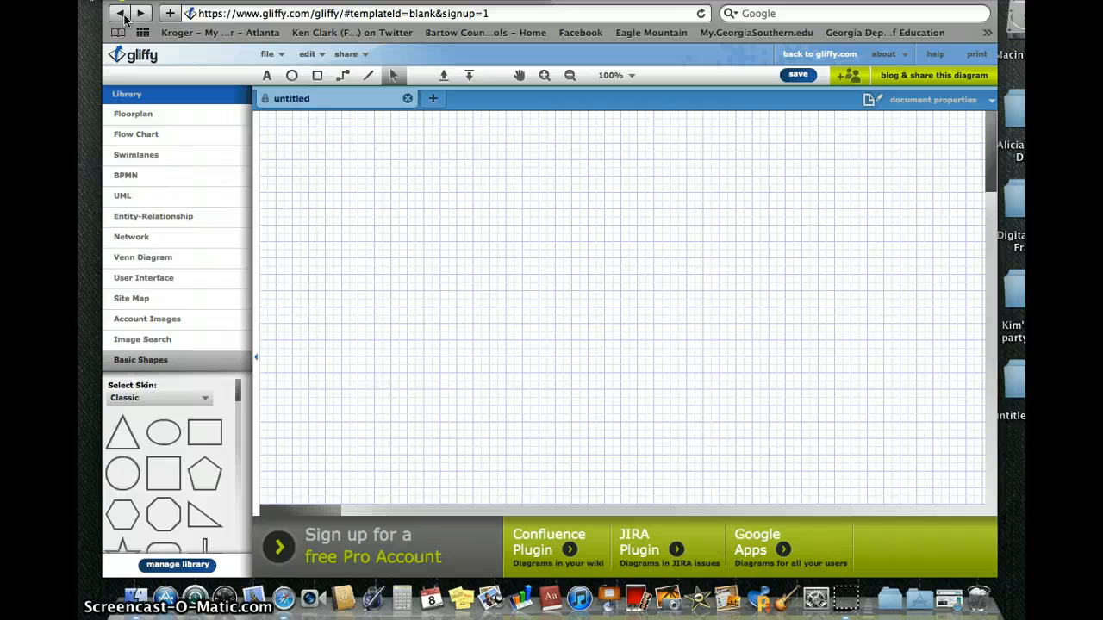
Log in from the Gliffy homepage with the account e-mail and password, and let the browser save the password.
click(121, 14)
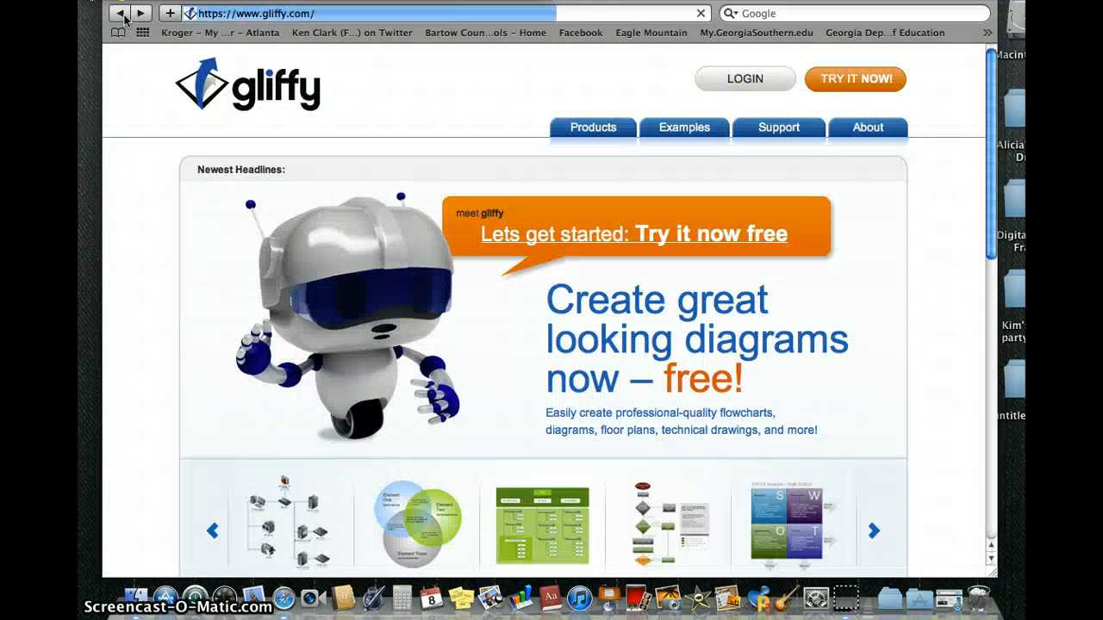
click(746, 82)
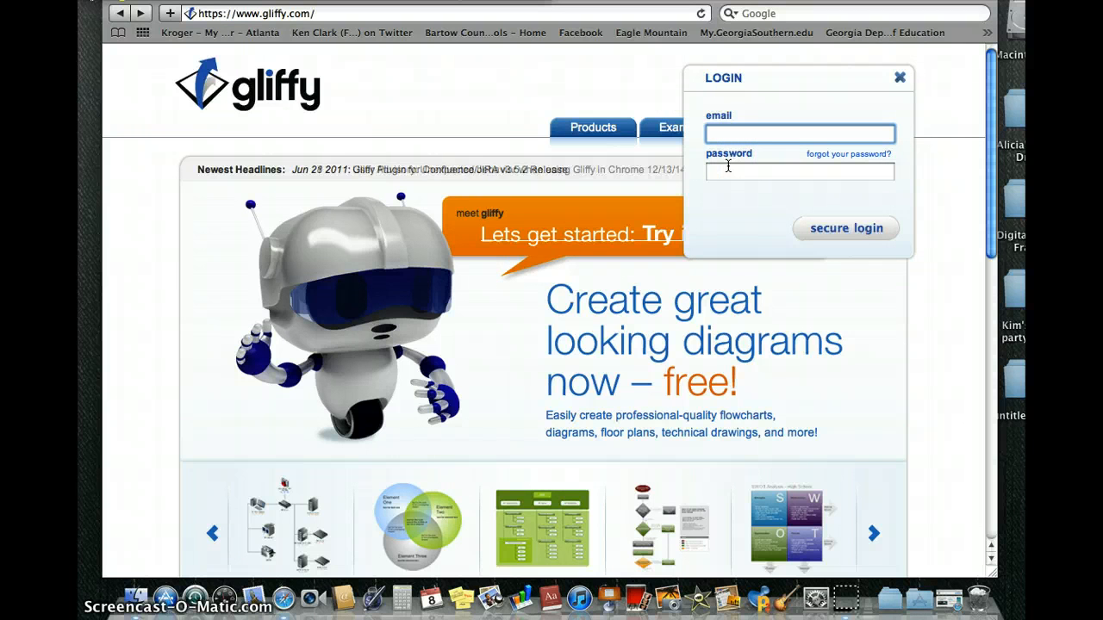
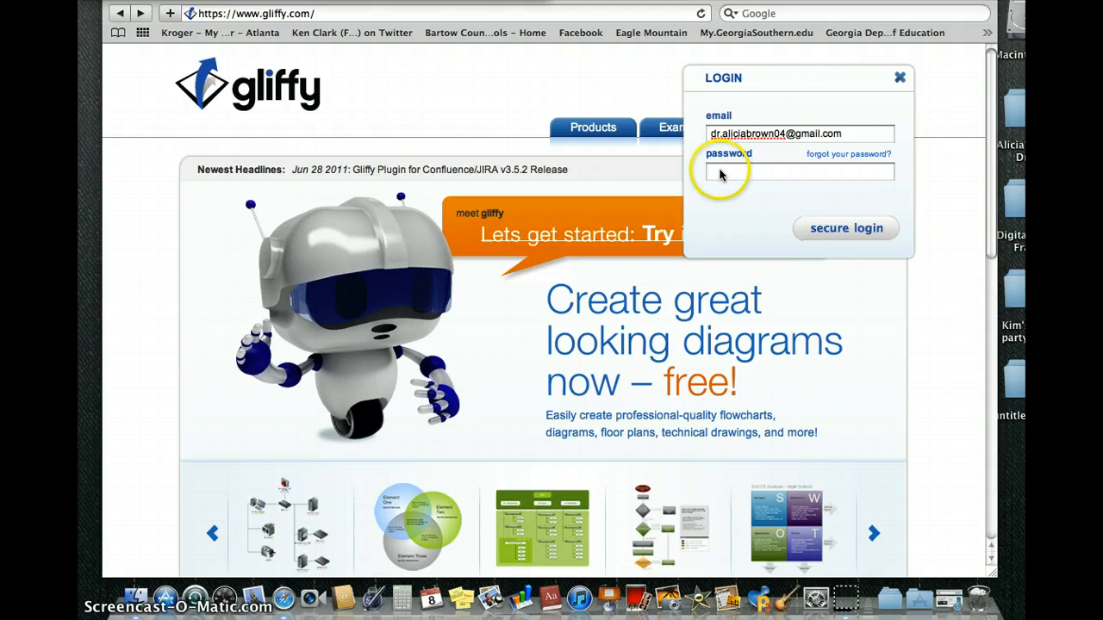
click(721, 172)
text(••)
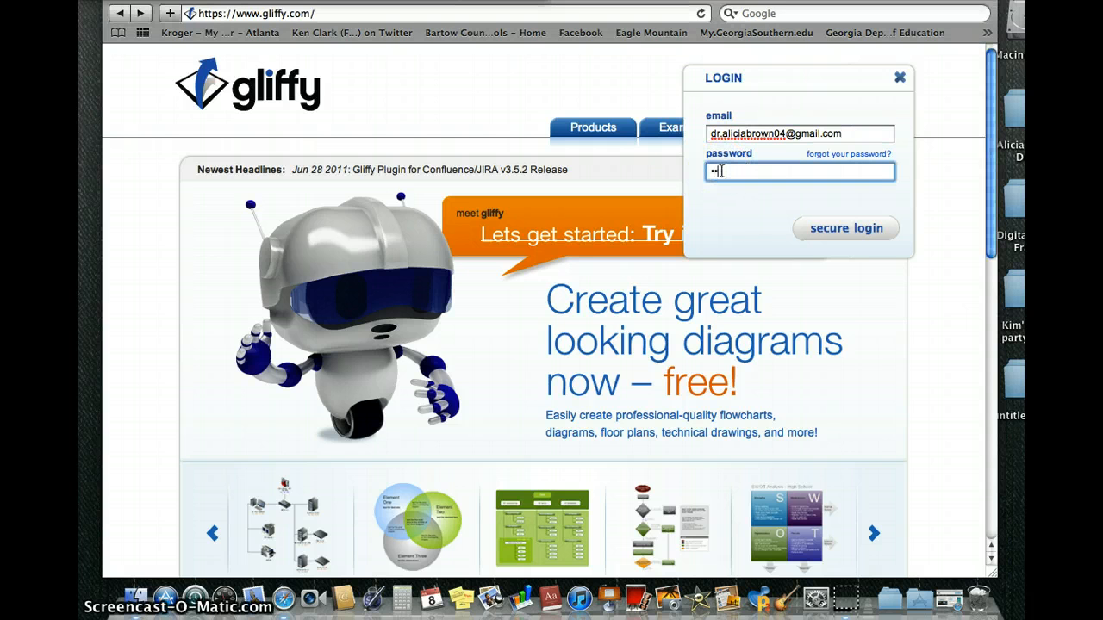
text(••)
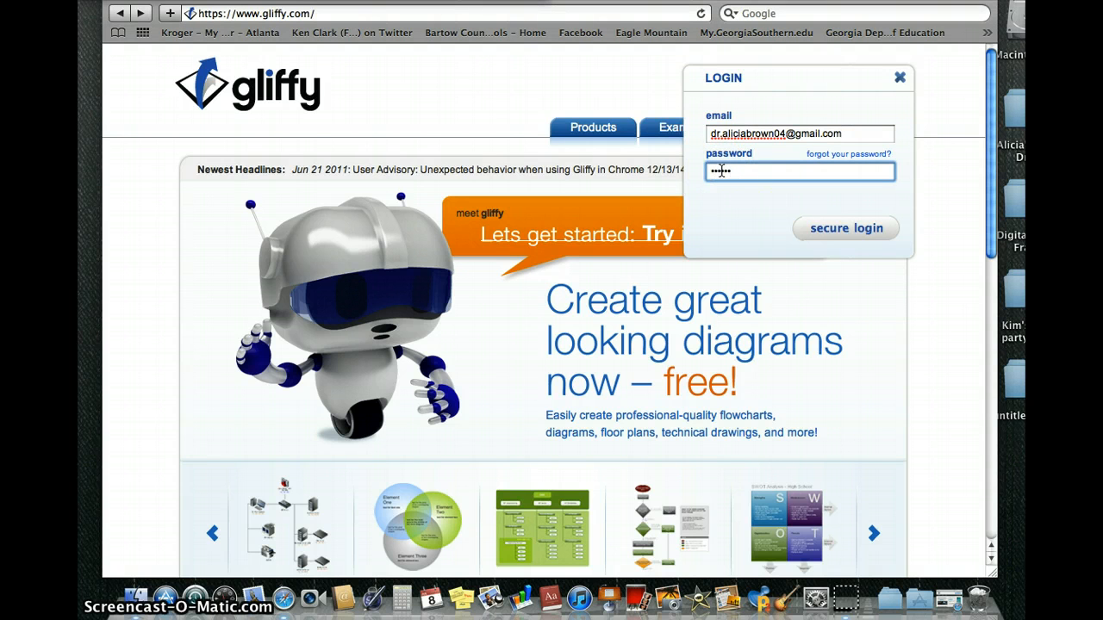
click(826, 228)
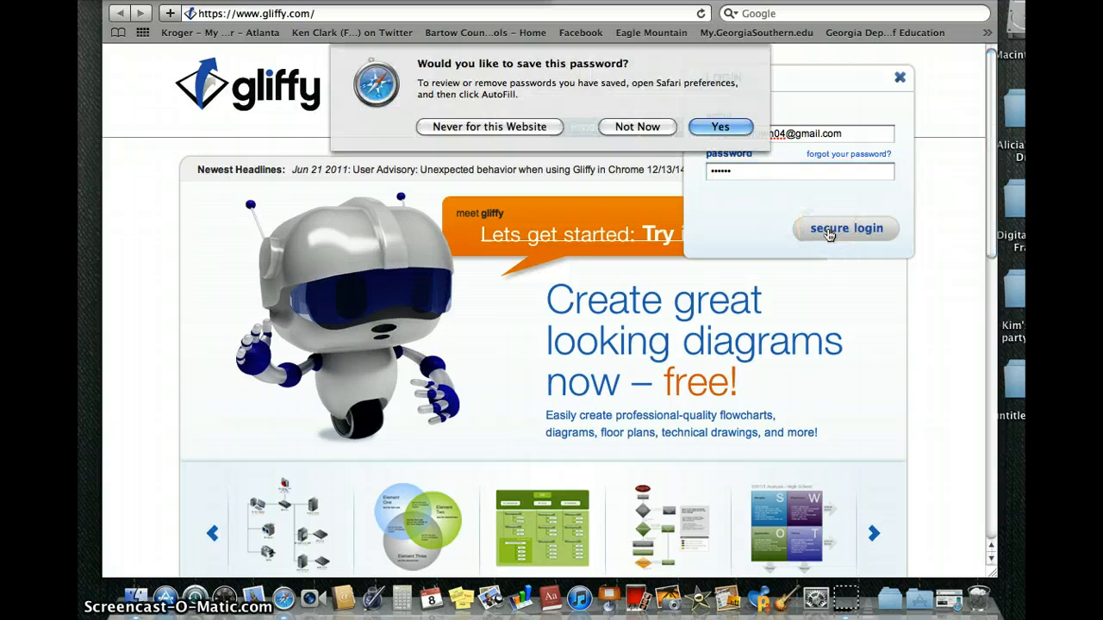
click(722, 127)
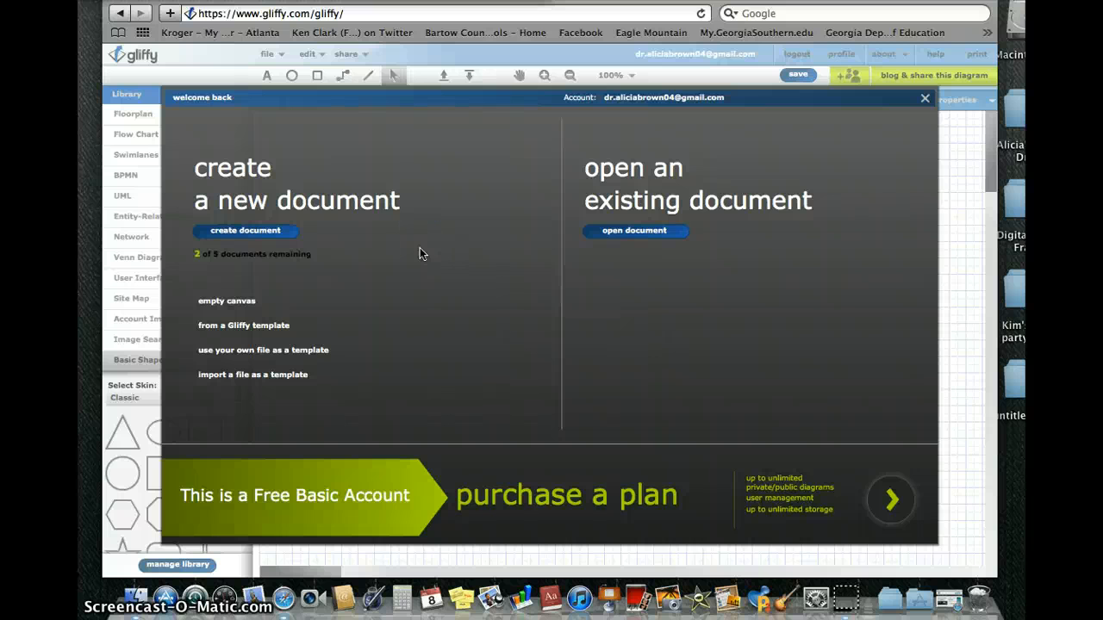
Look through the My Diagrams and Import template tabs, then create a document from the Blank Gliffy template.
click(289, 236)
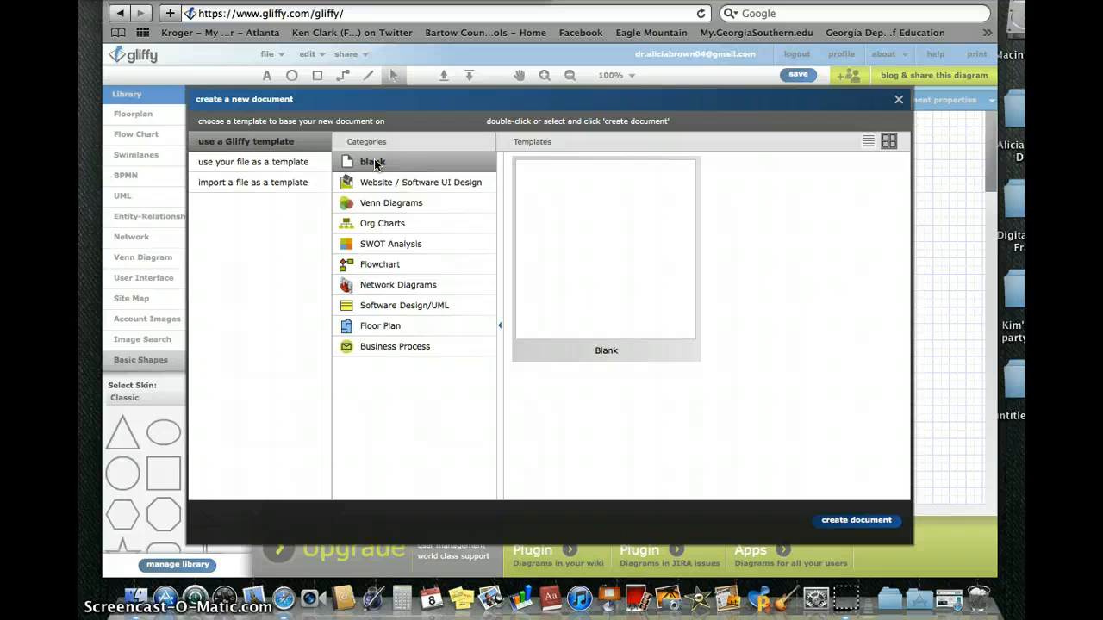
click(288, 163)
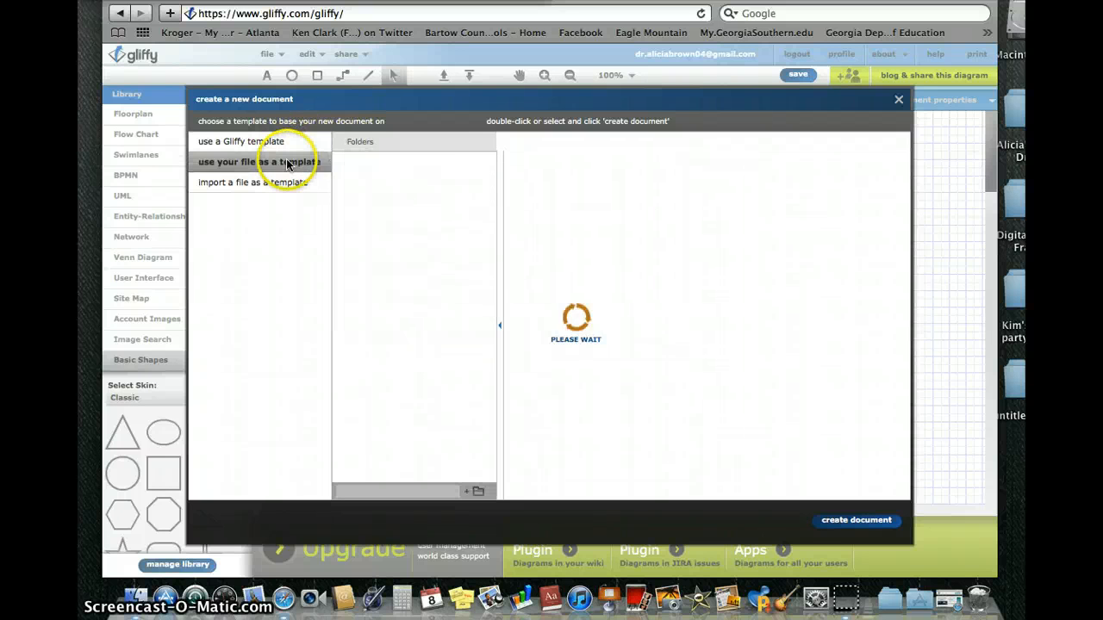
click(290, 183)
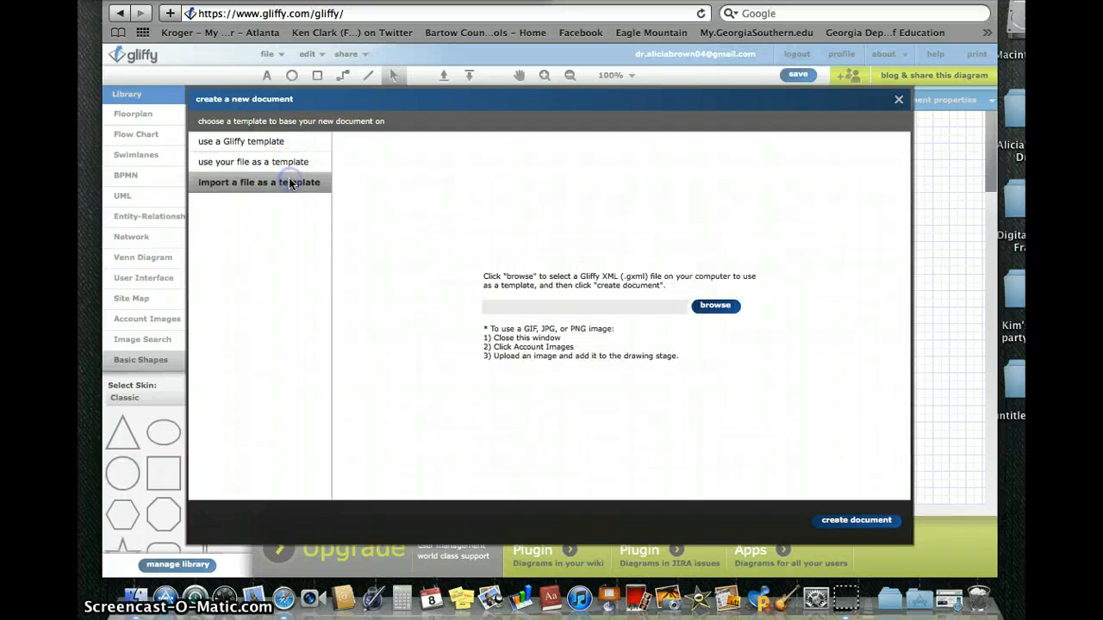
click(283, 143)
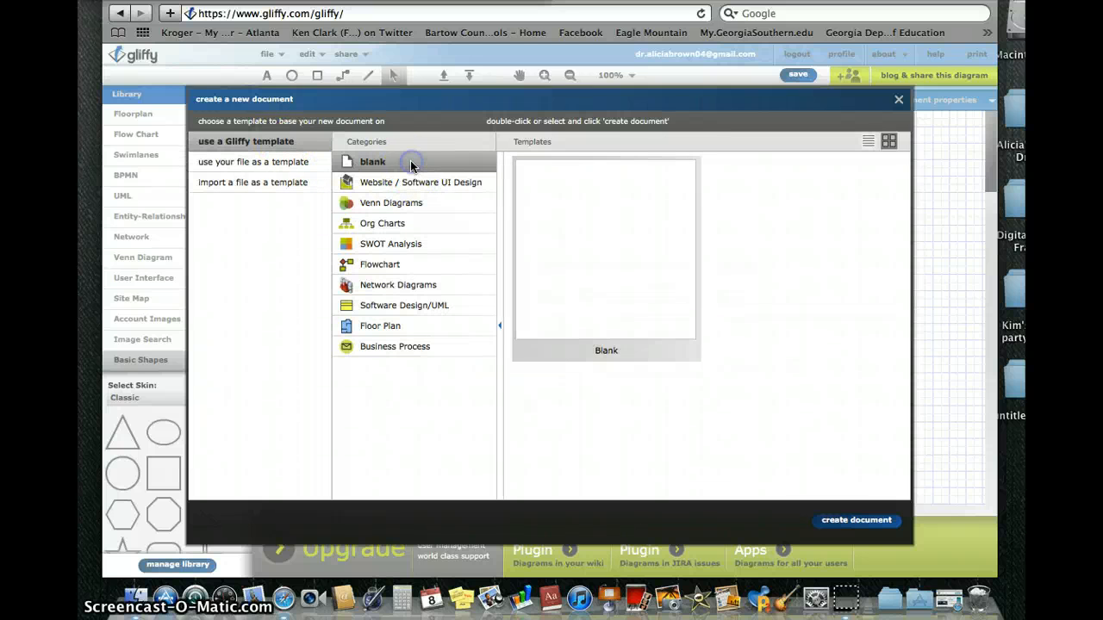
click(876, 520)
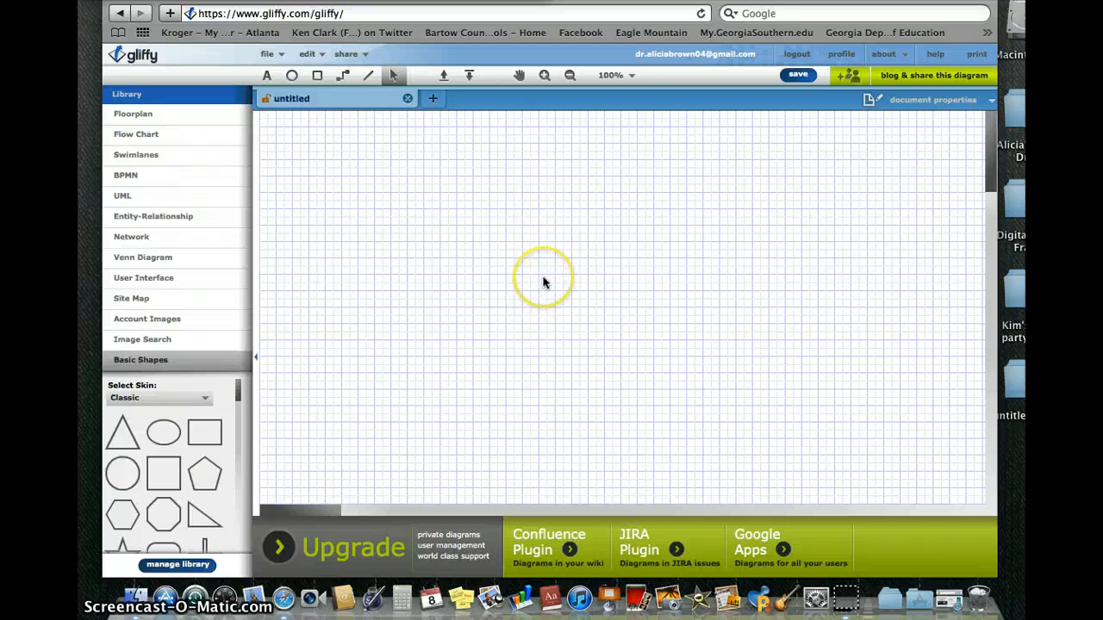
Expand the Flow Chart shape library and pick the text tool.
scroll(517, 220, down, 5)
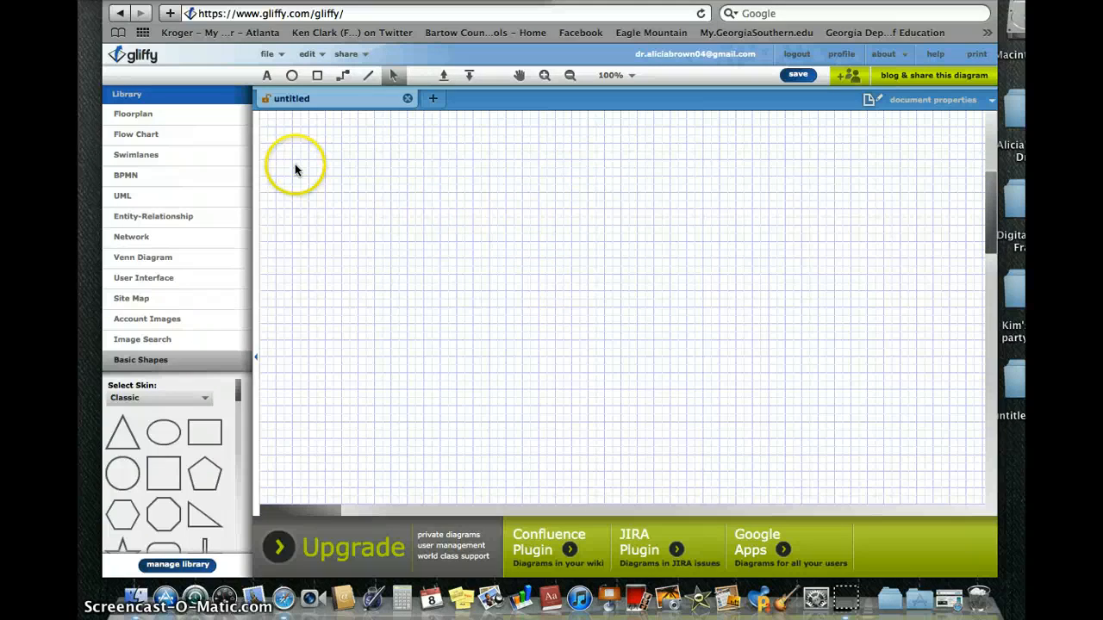
click(170, 136)
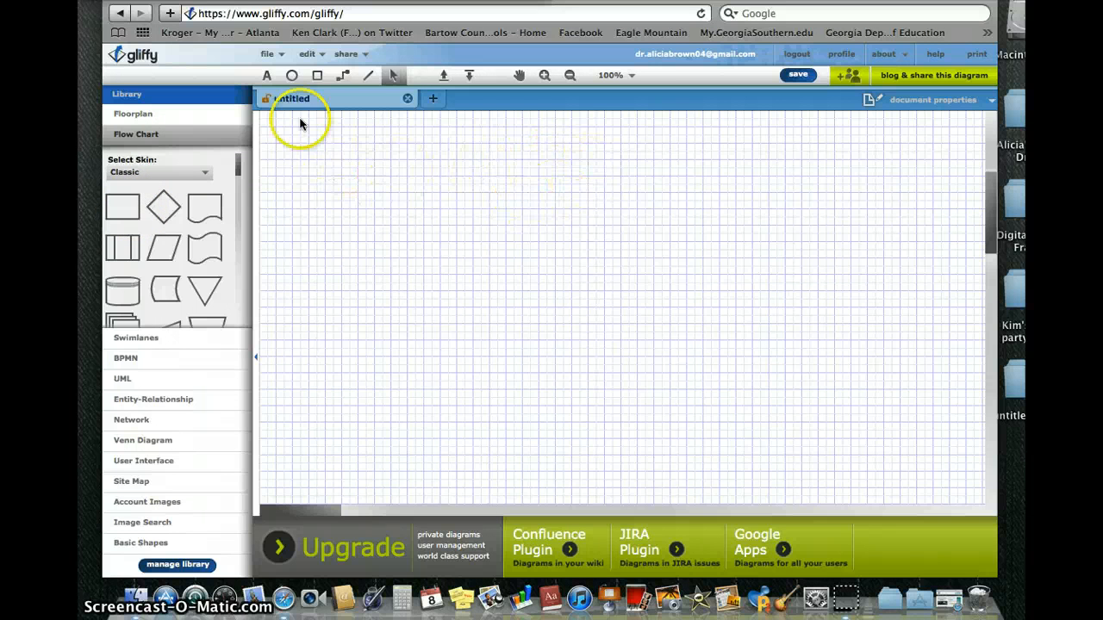
click(268, 75)
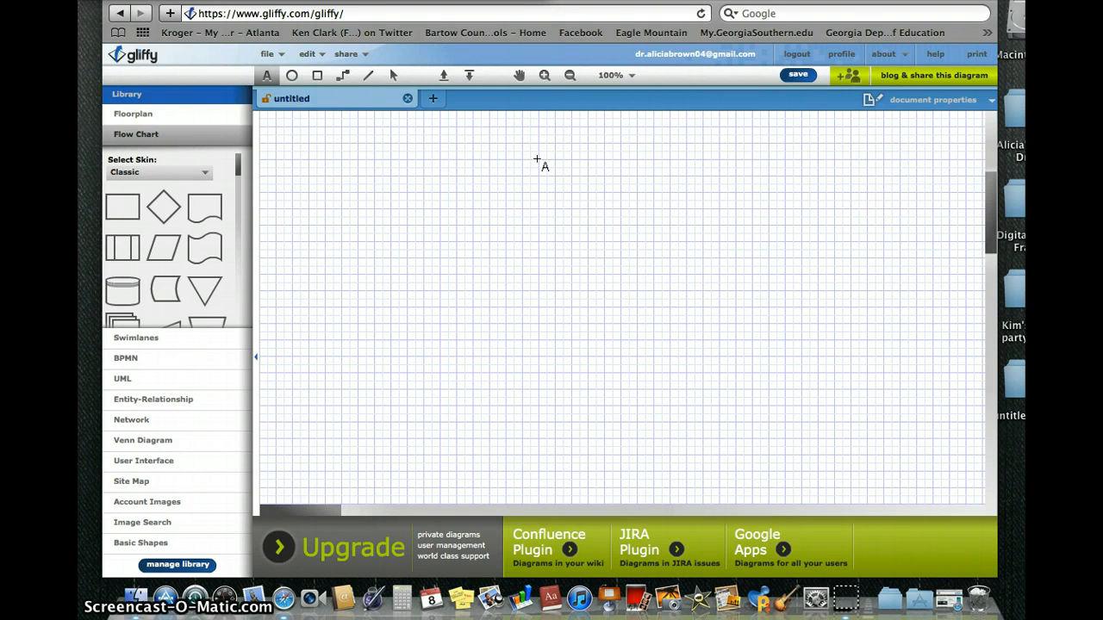
Type the website title in a text box near the top and set it to 24 pt.
drag(534, 158, 708, 202)
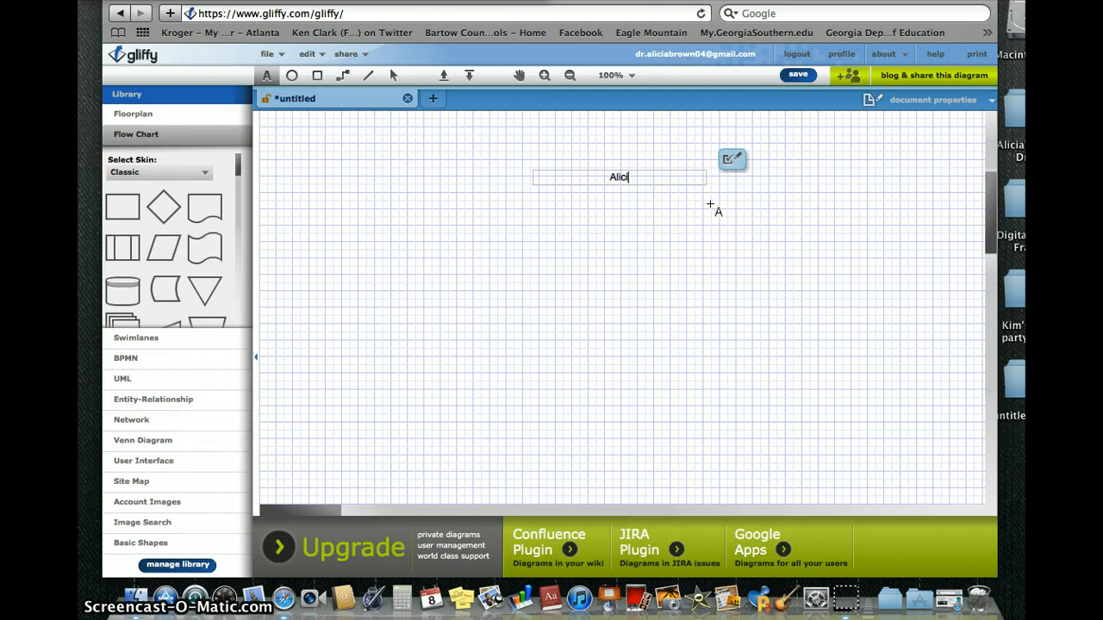
text(n)
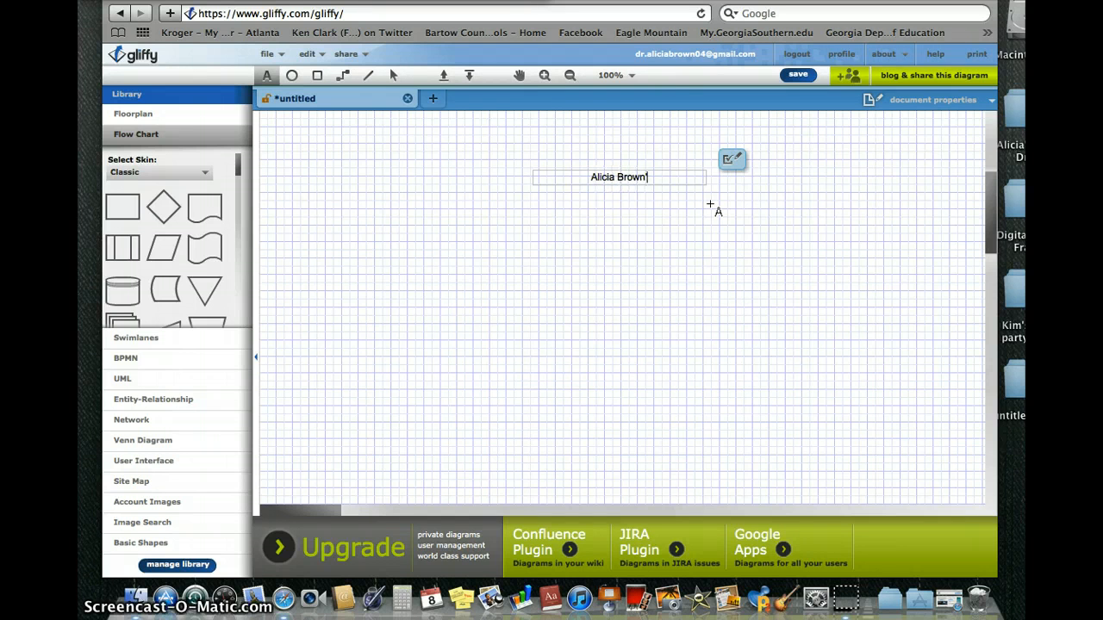
text('s Website)
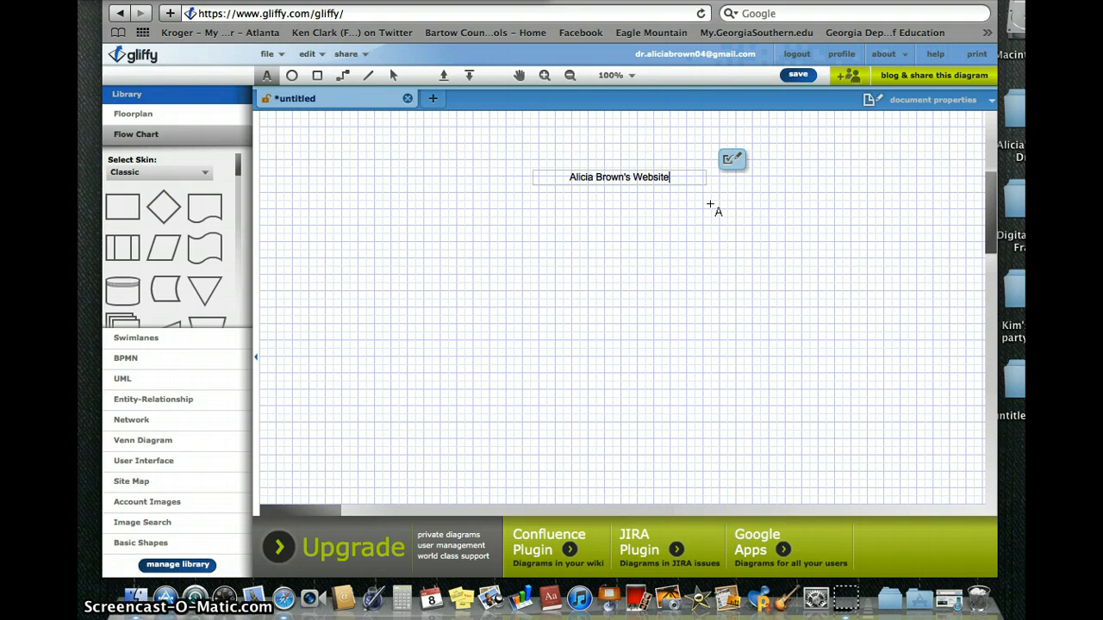
click(721, 156)
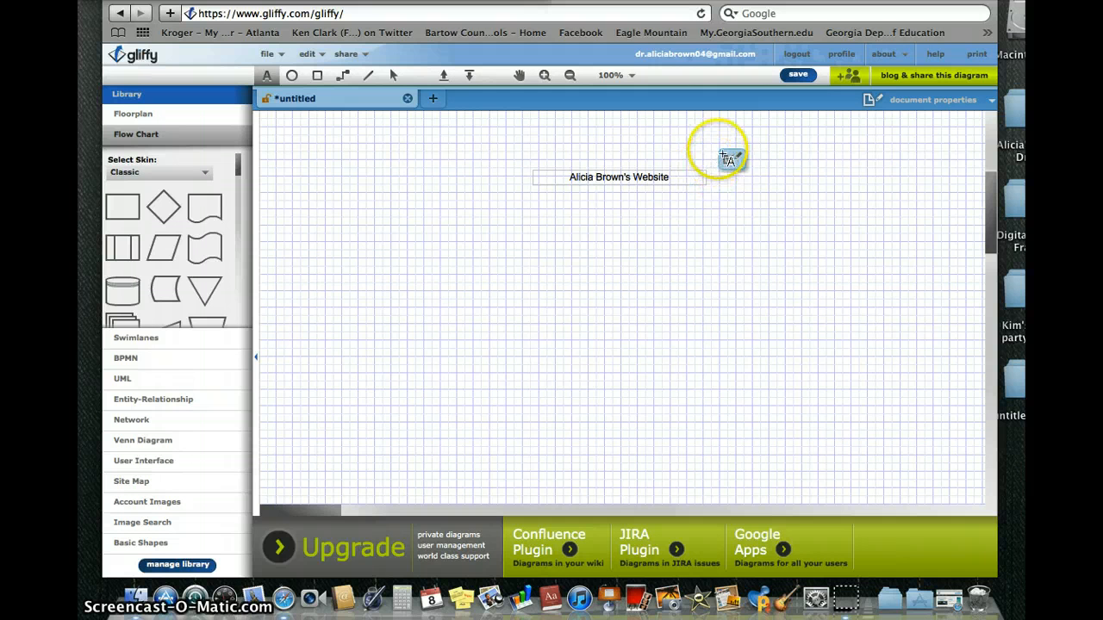
drag(670, 176, 564, 176)
click(731, 160)
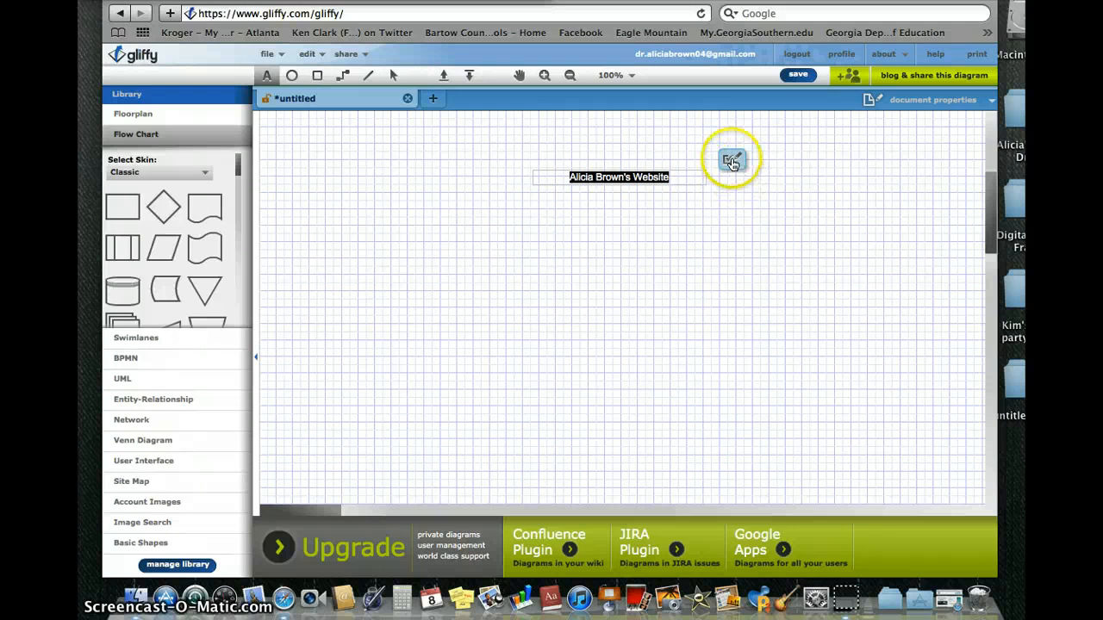
click(732, 162)
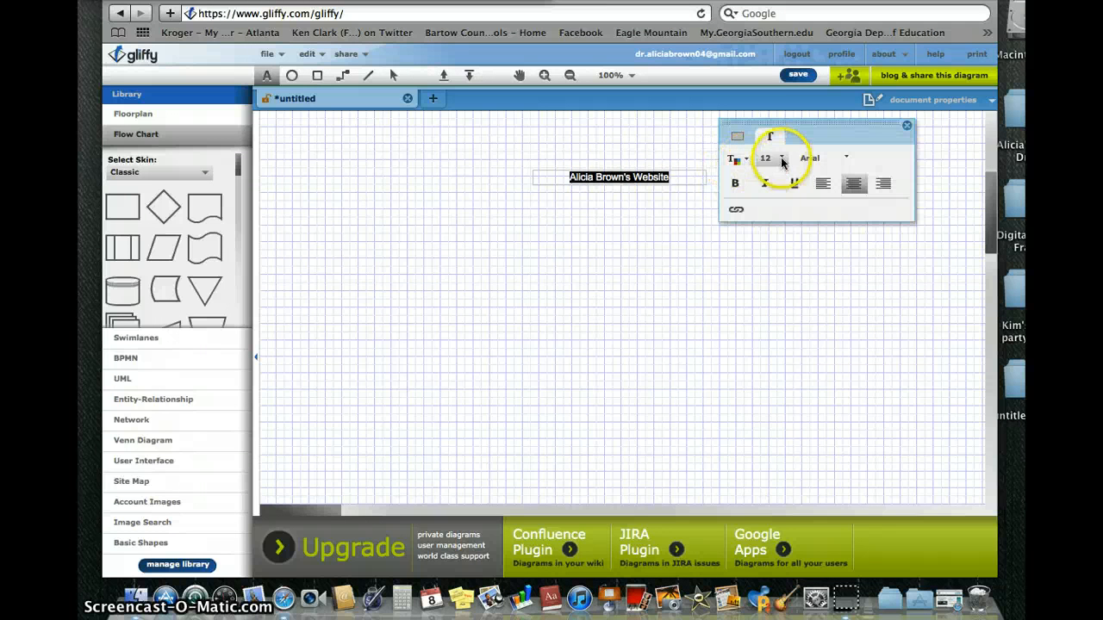
click(782, 162)
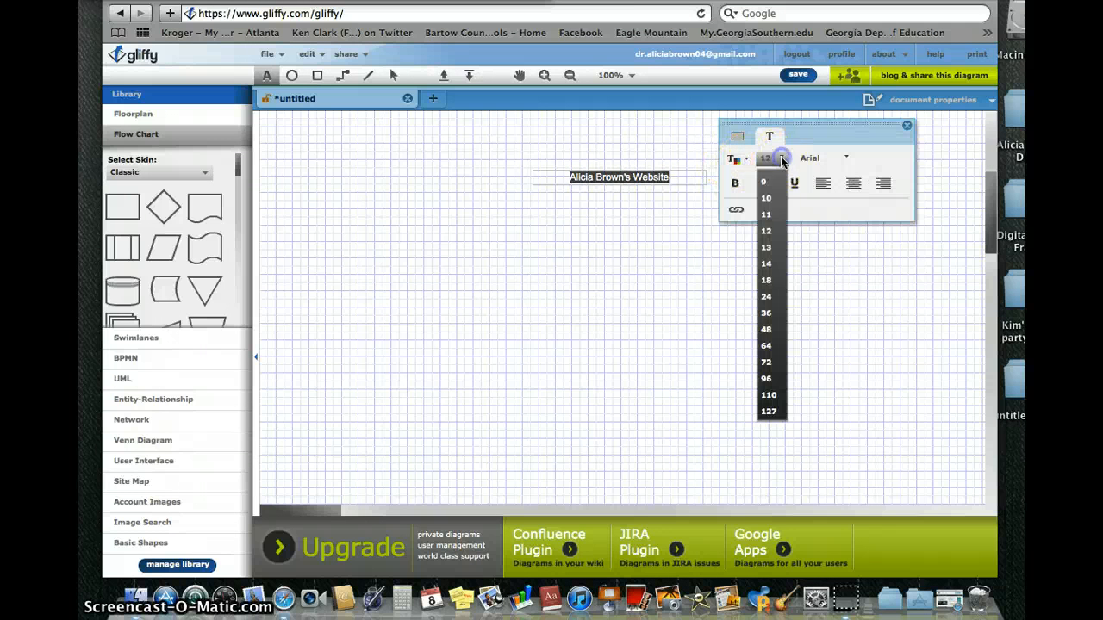
click(767, 298)
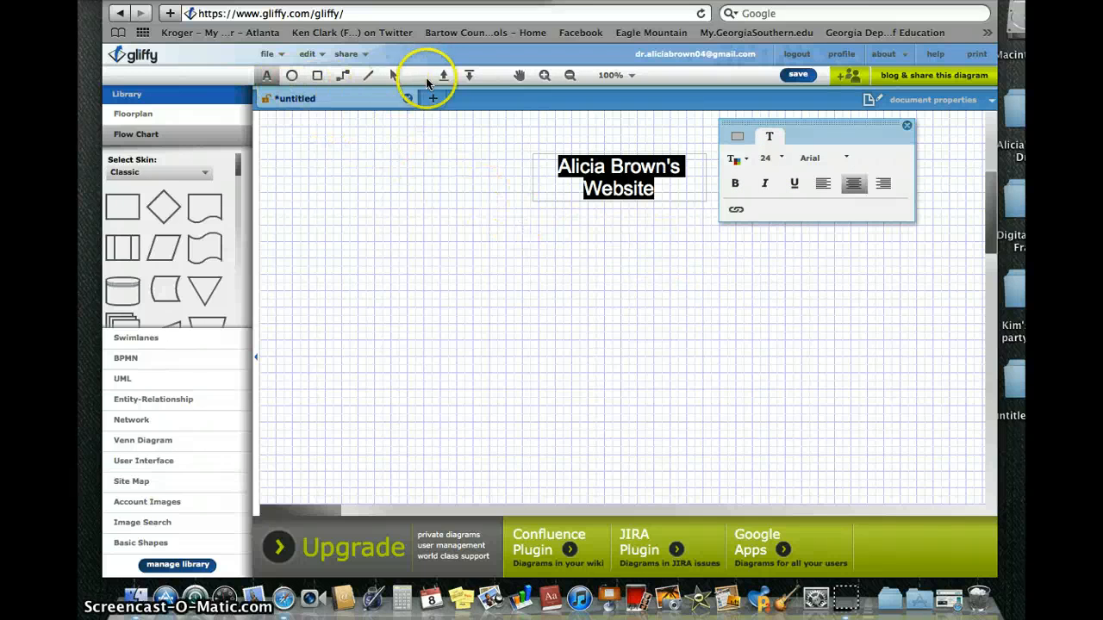
Widen the title box so it fits on one line and centre it near the top.
click(399, 74)
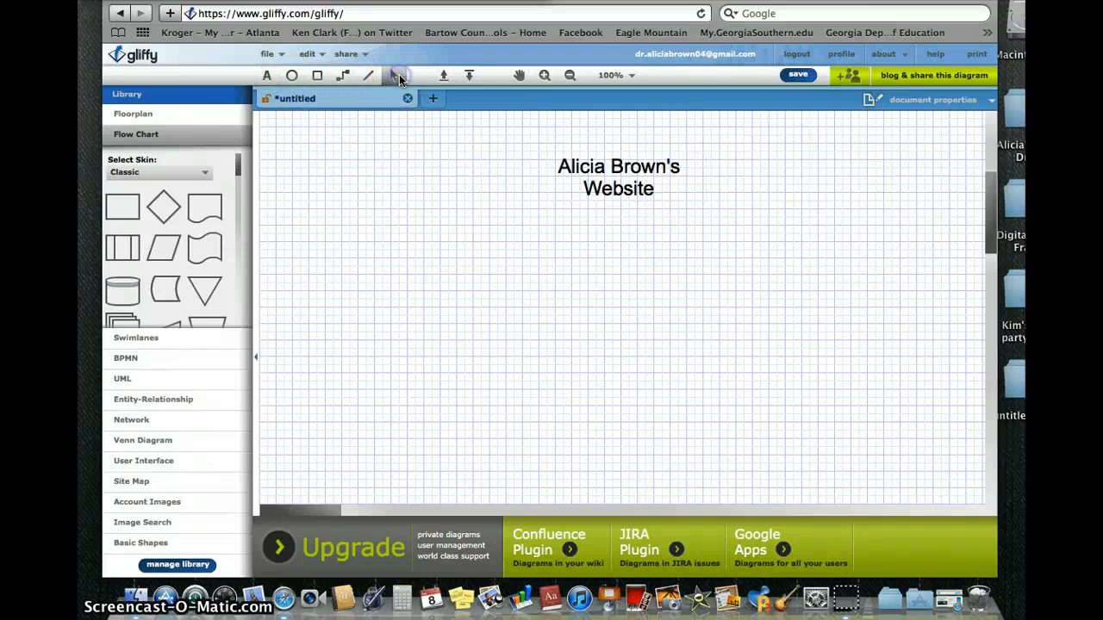
click(627, 170)
drag(533, 177, 450, 176)
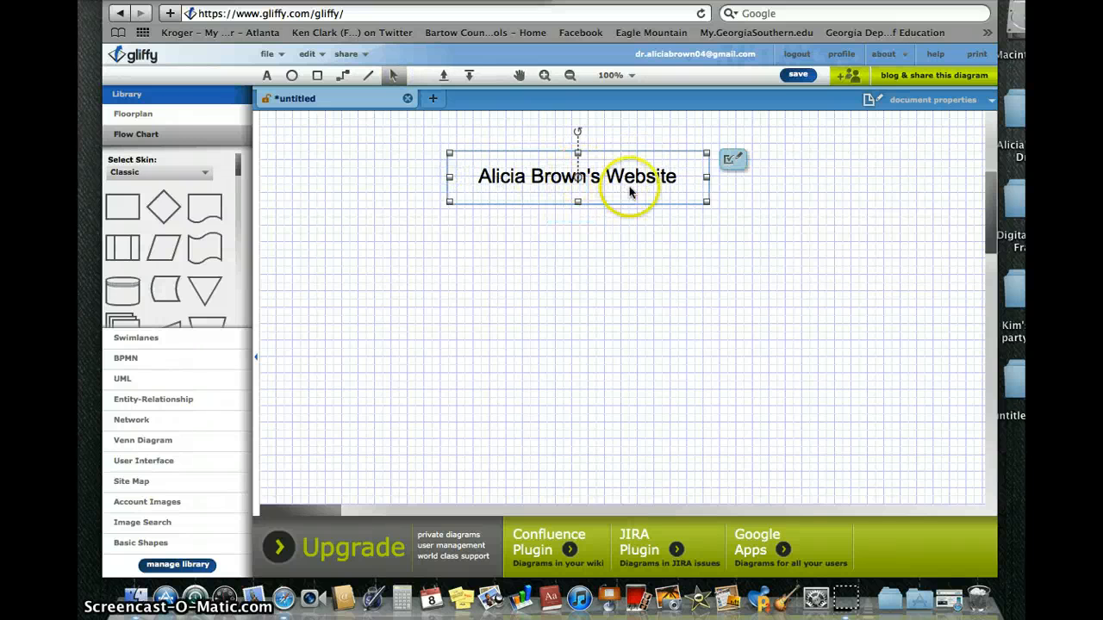
drag(626, 202, 663, 202)
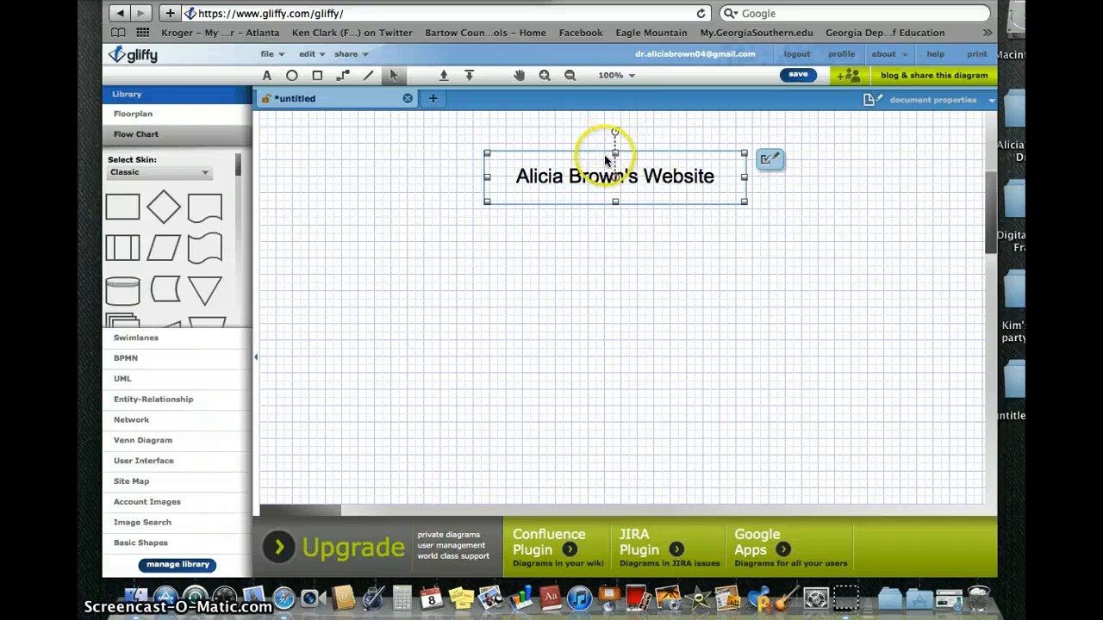
mouse_move(486, 203)
mouse_down()
mouse_move(473, 225)
mouse_move(489, 188)
mouse_up()
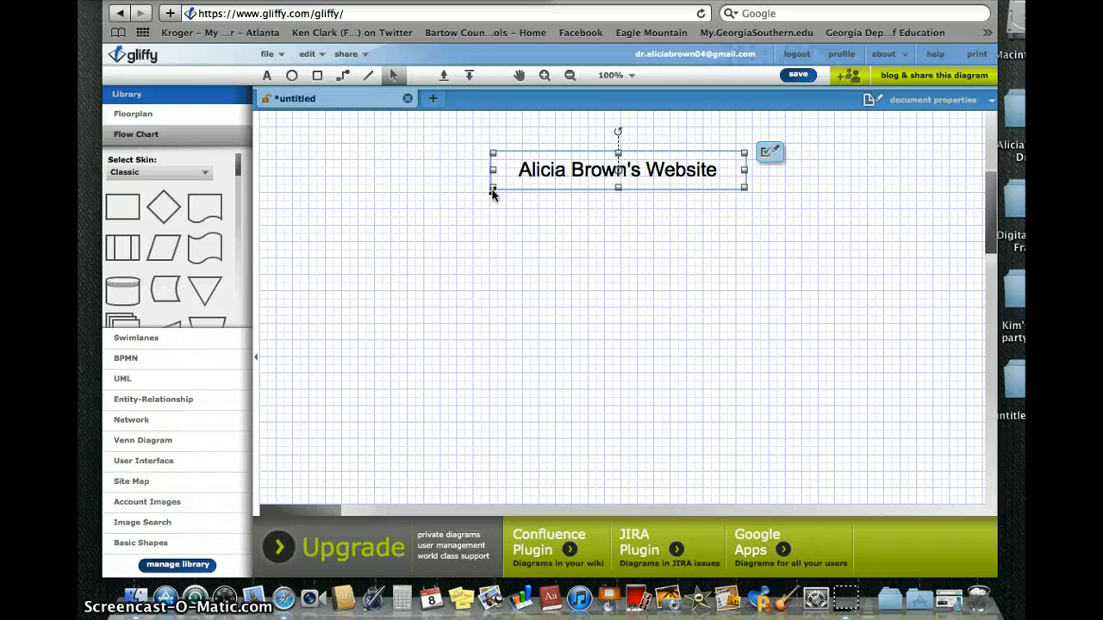
click(525, 227)
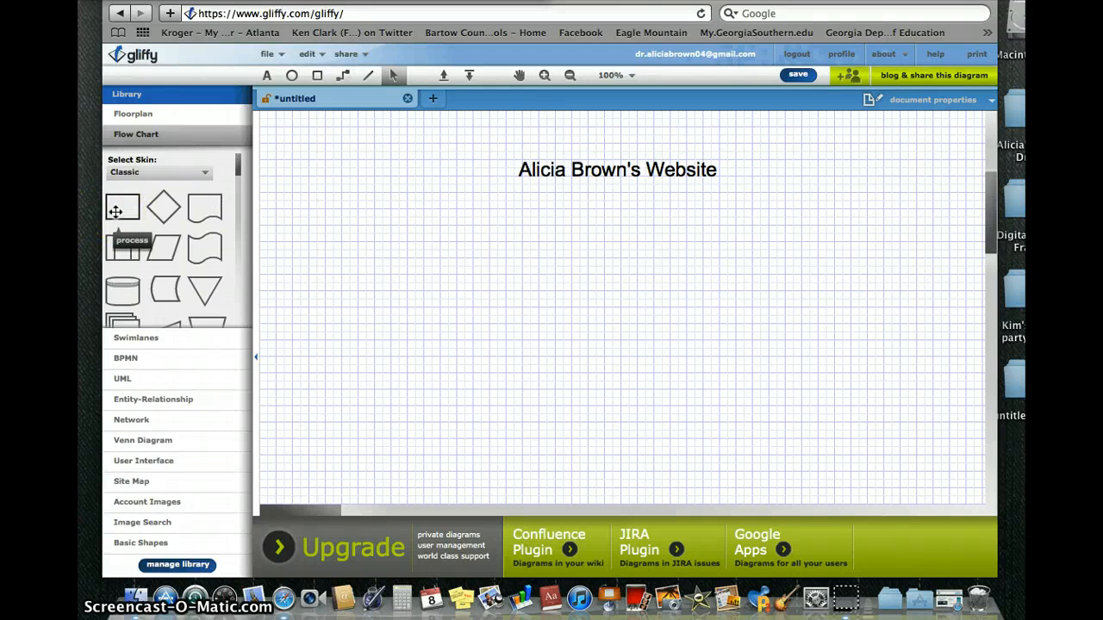
Place a rectangle below the title labelled 'Homepage with navigation'.
drag(115, 211, 608, 228)
double_click(607, 229)
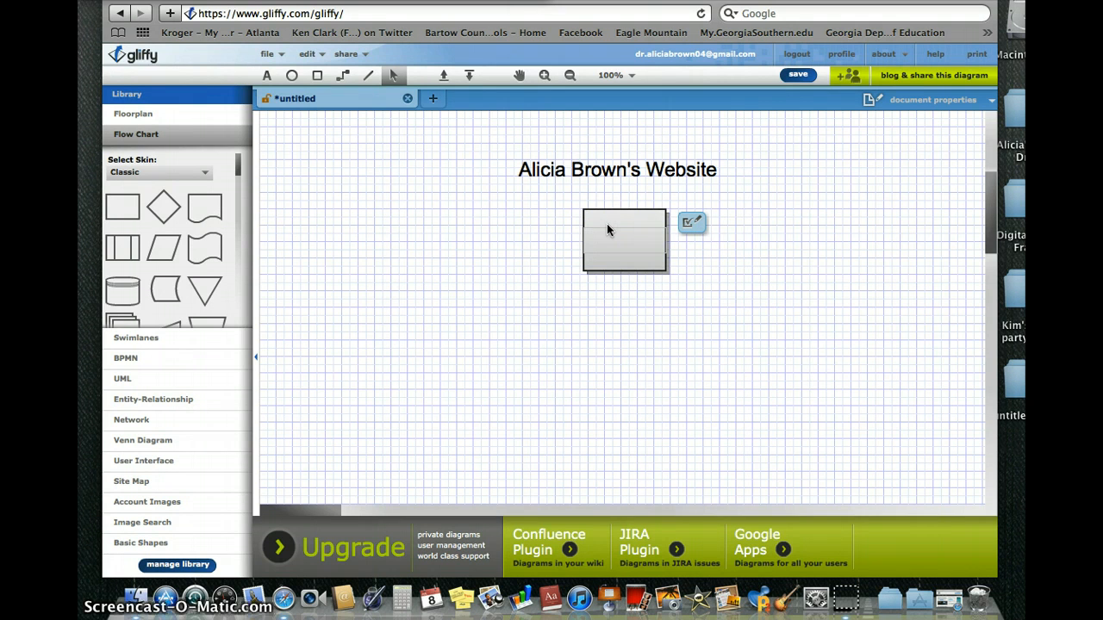
text(Homepage)
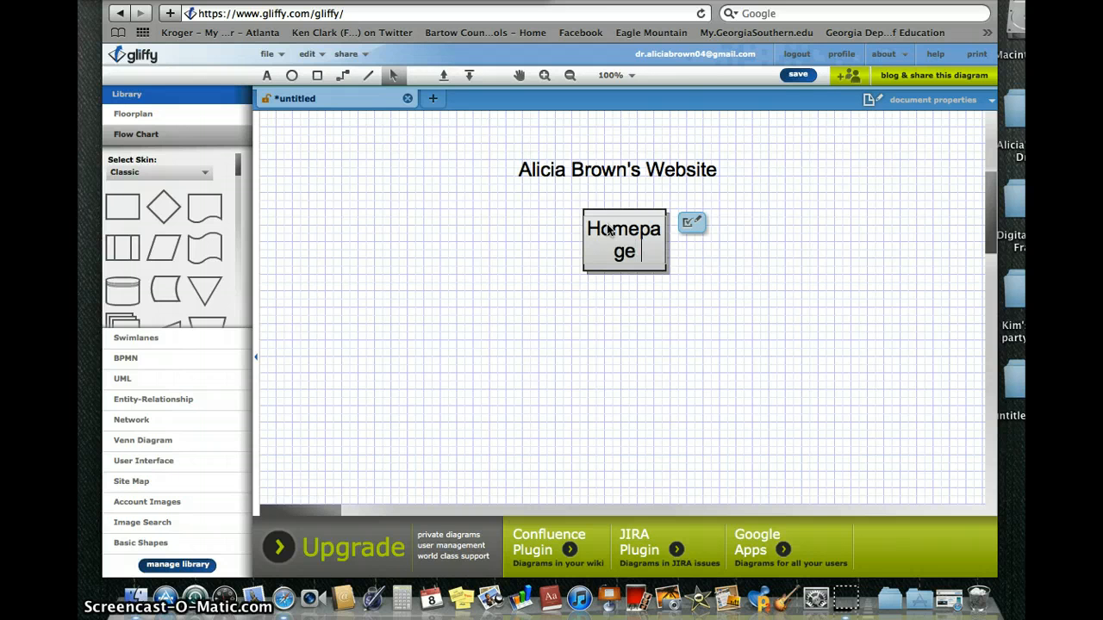
text(with n)
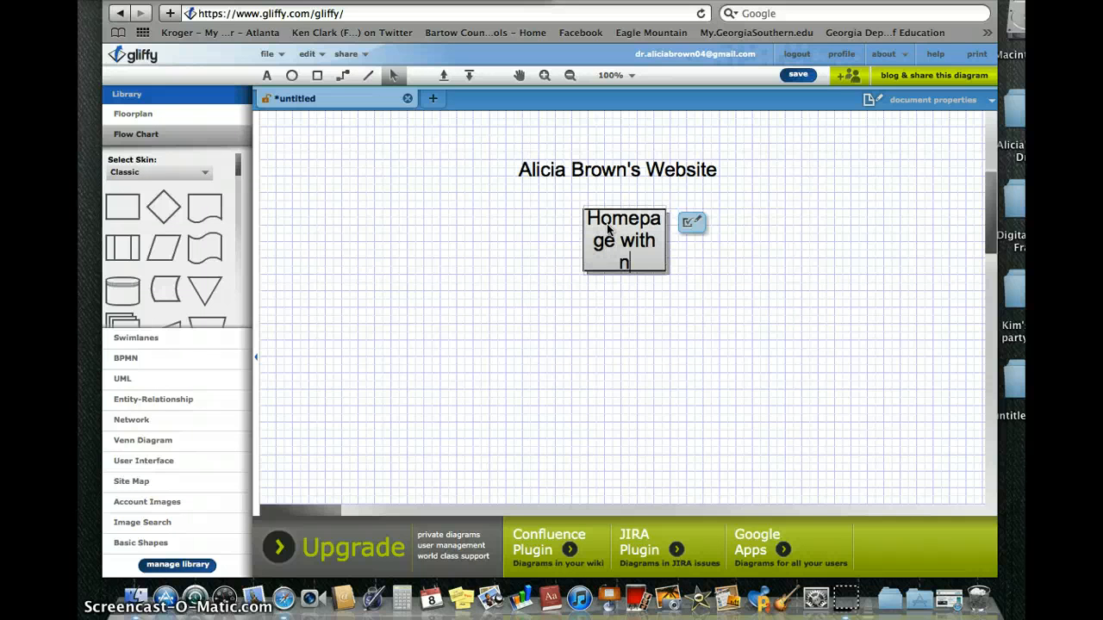
text(avigation)
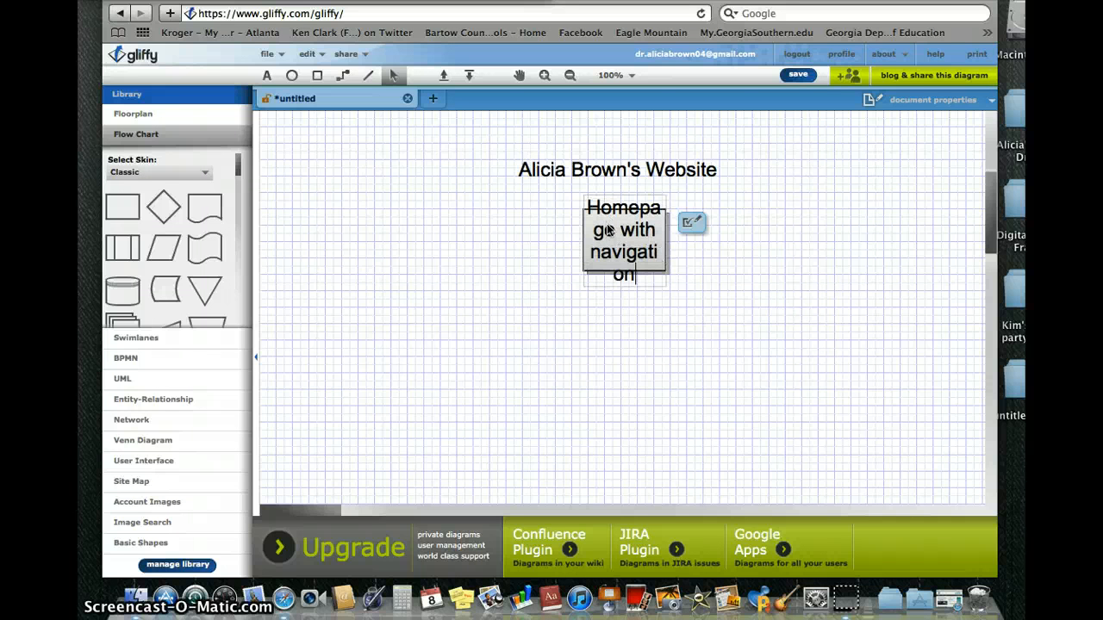
click(571, 197)
Set the rectangle's label to 12 pt.
drag(586, 206, 655, 280)
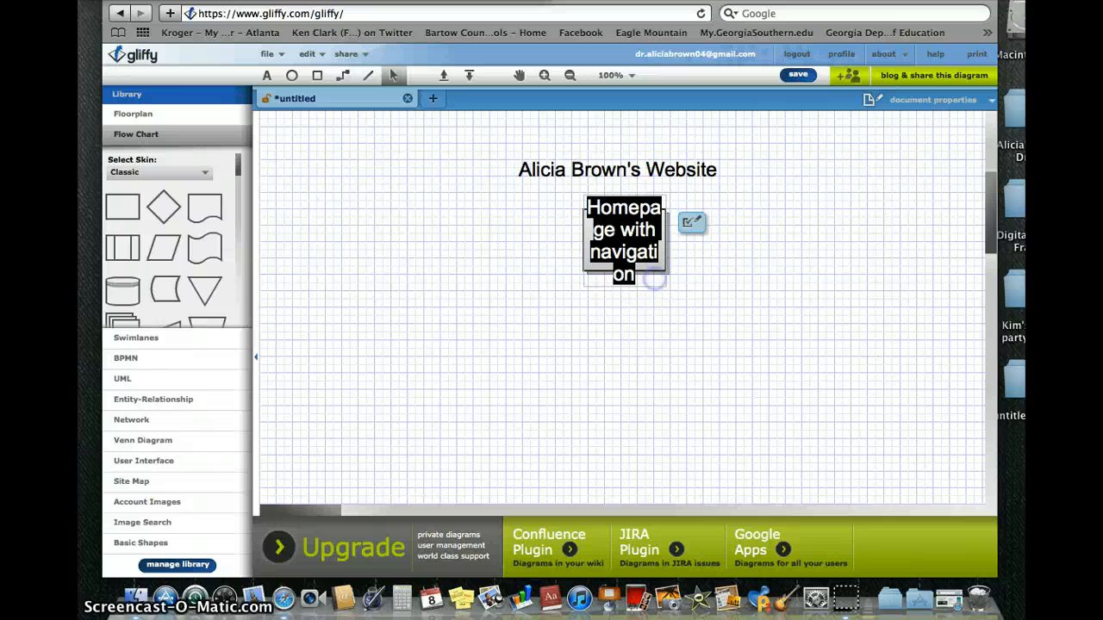
click(692, 223)
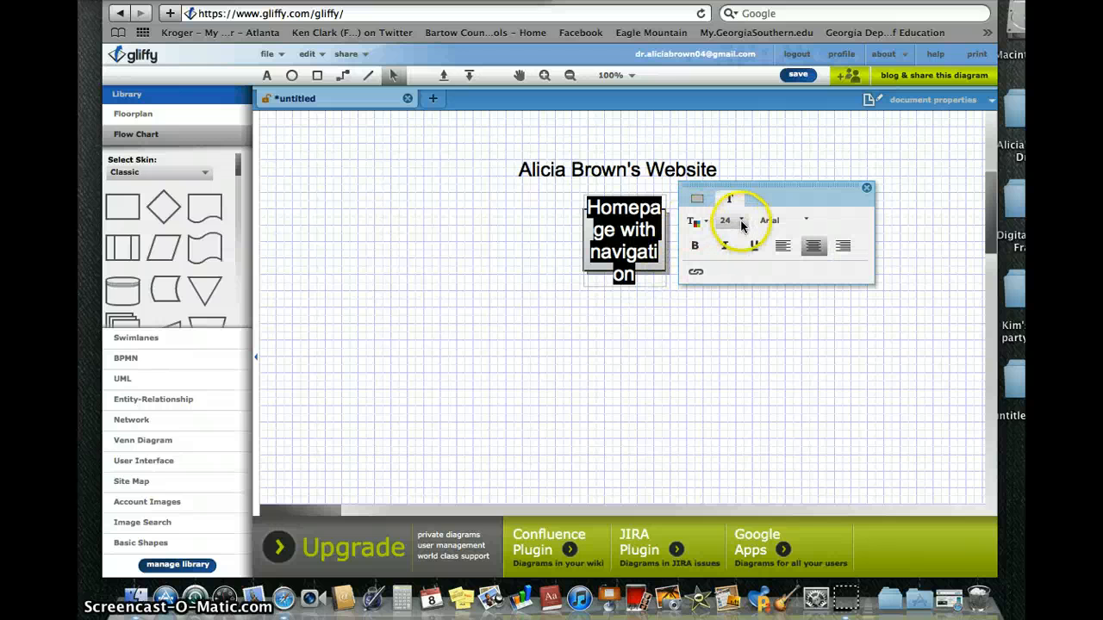
click(737, 222)
click(727, 295)
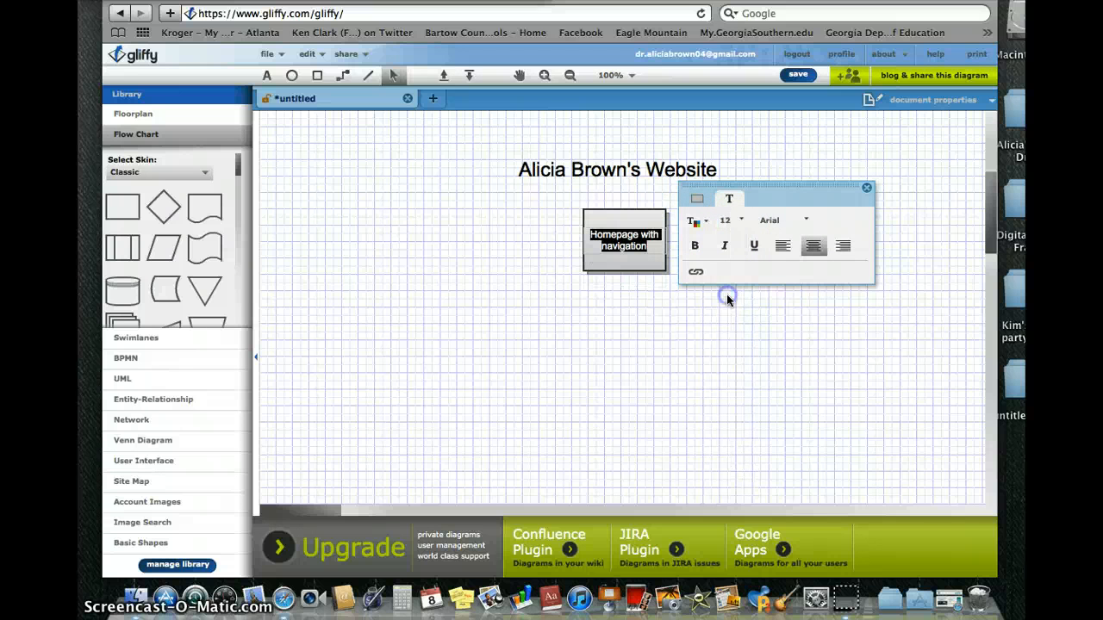
click(633, 266)
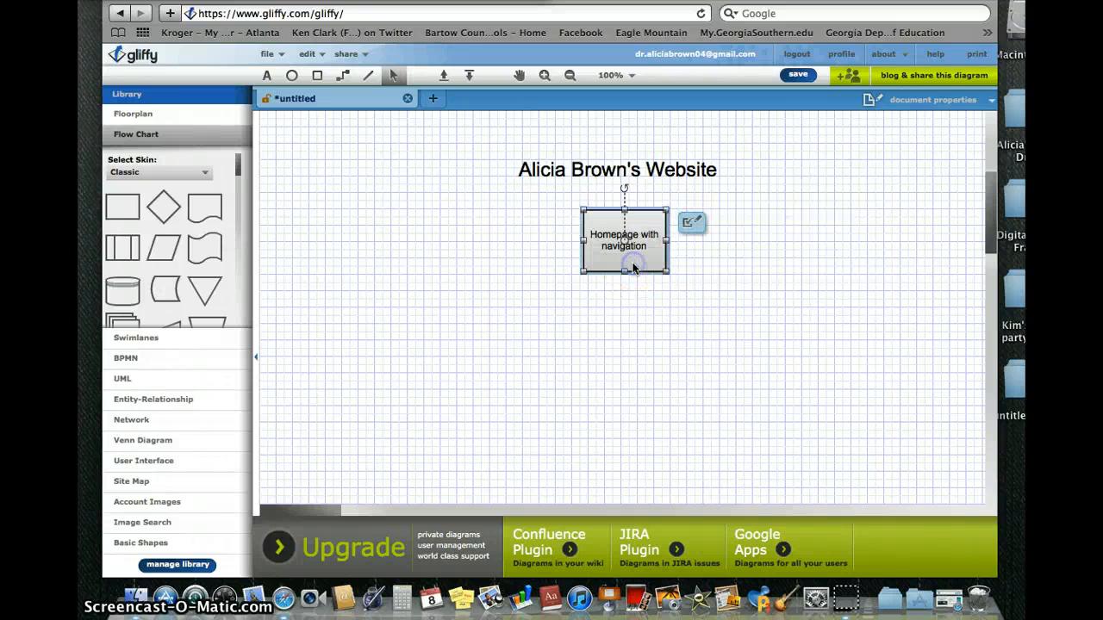
Widen the homepage box to fit its label on one line and centre it under the title.
click(585, 240)
drag(584, 239, 541, 239)
click(780, 296)
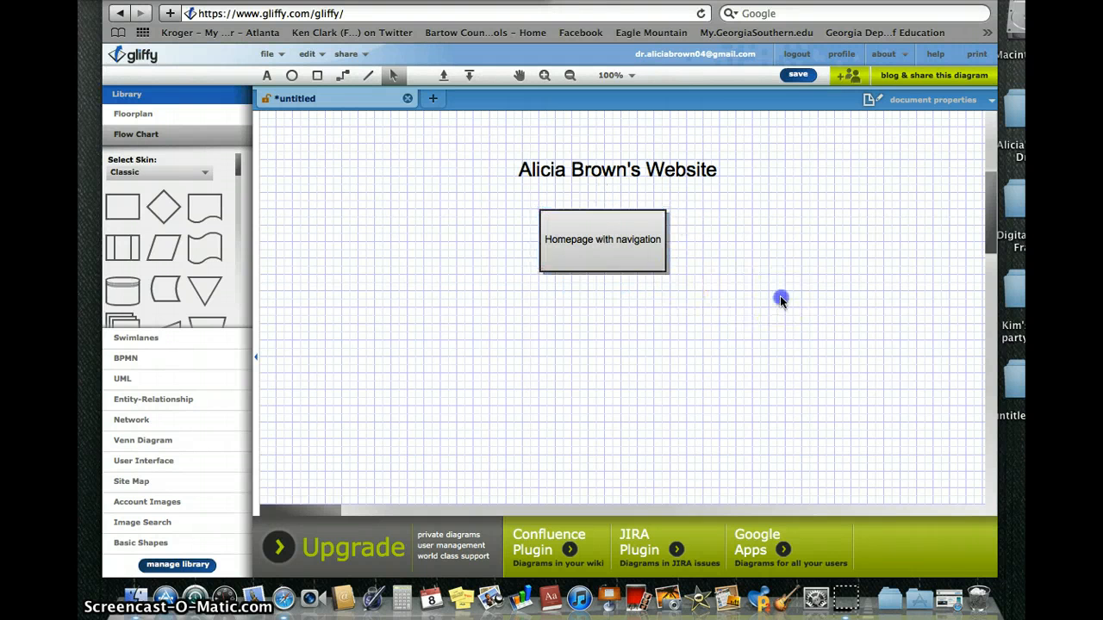
drag(627, 261, 658, 259)
click(703, 280)
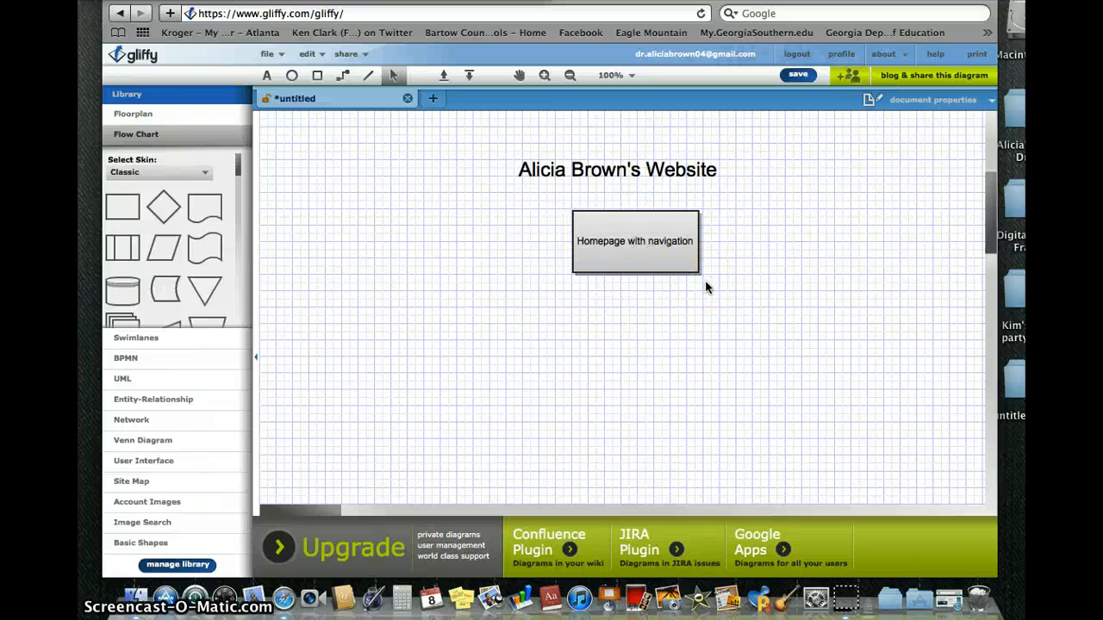
click(661, 272)
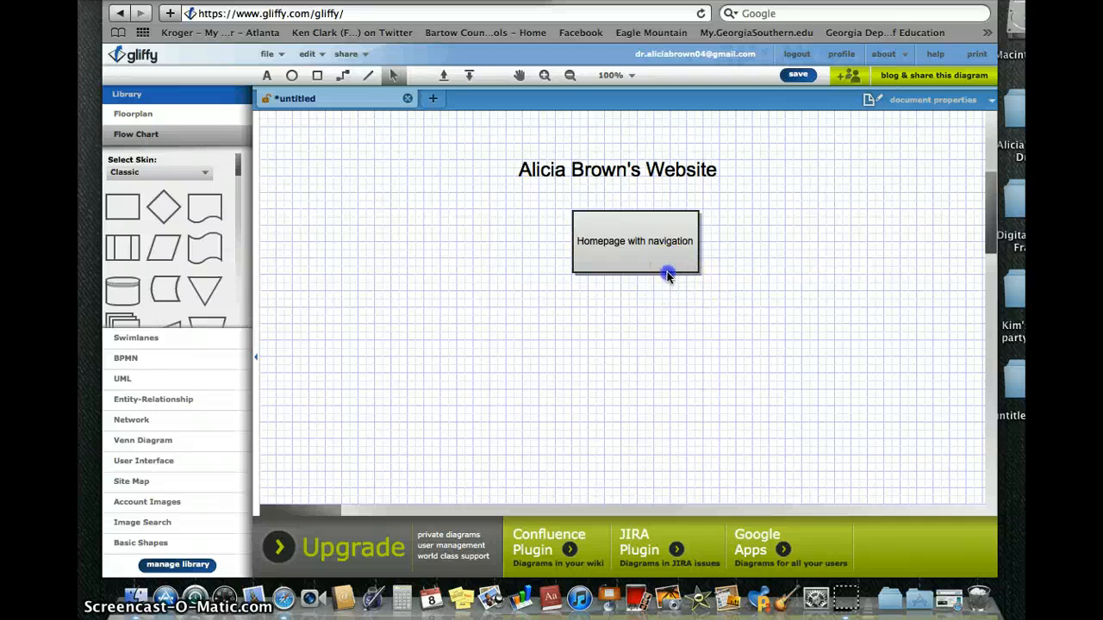
drag(661, 272, 654, 273)
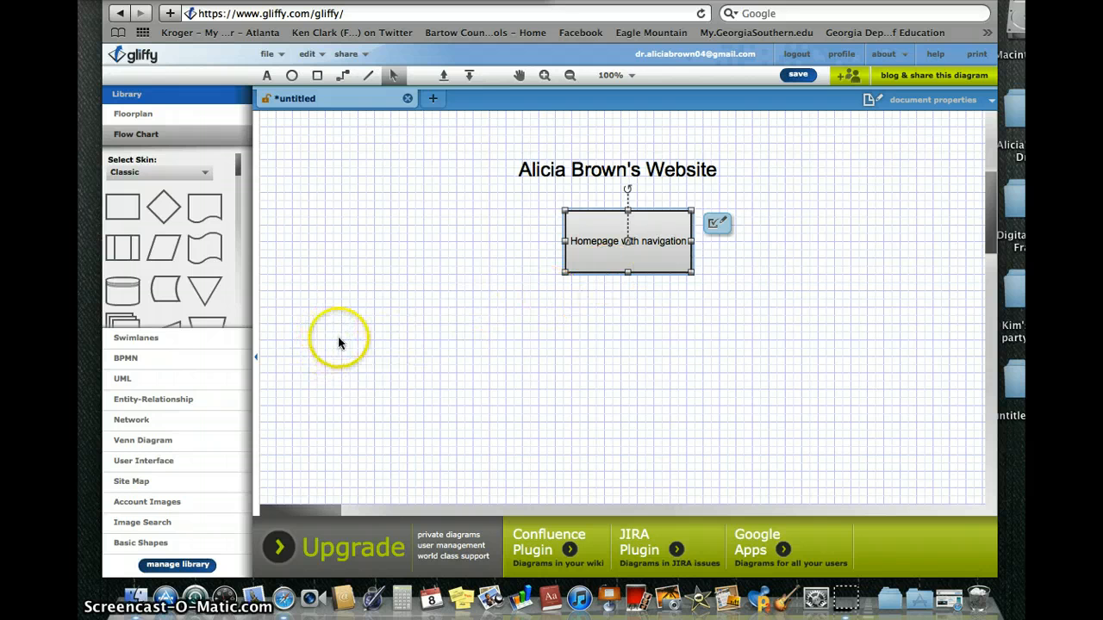
Add a diamond at the lower left of the page labelled '1st Period'.
click(373, 347)
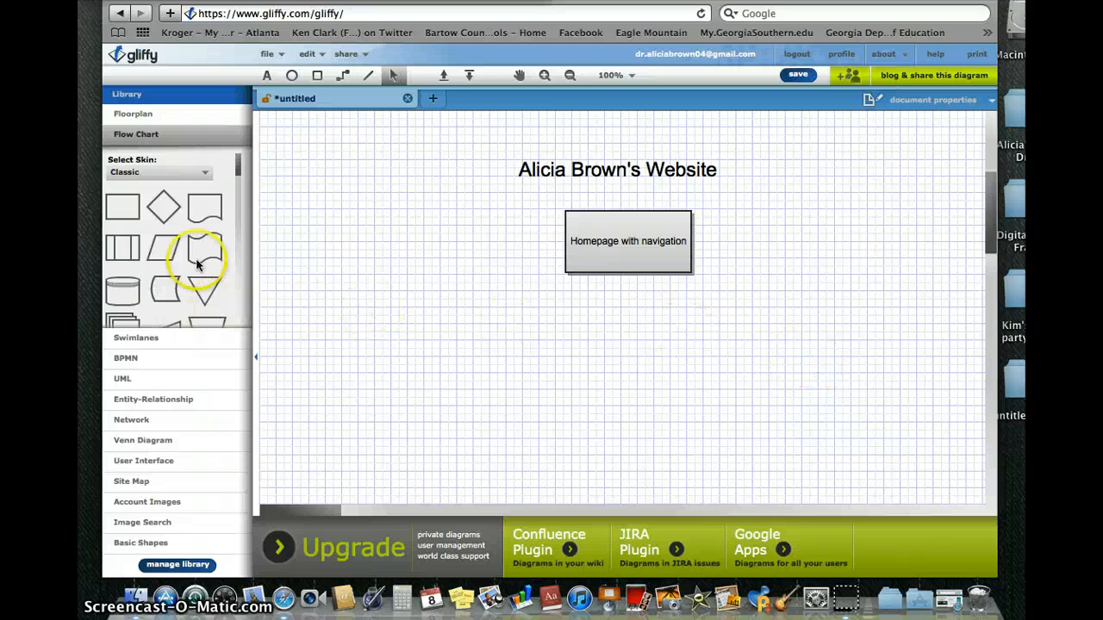
drag(163, 207, 349, 355)
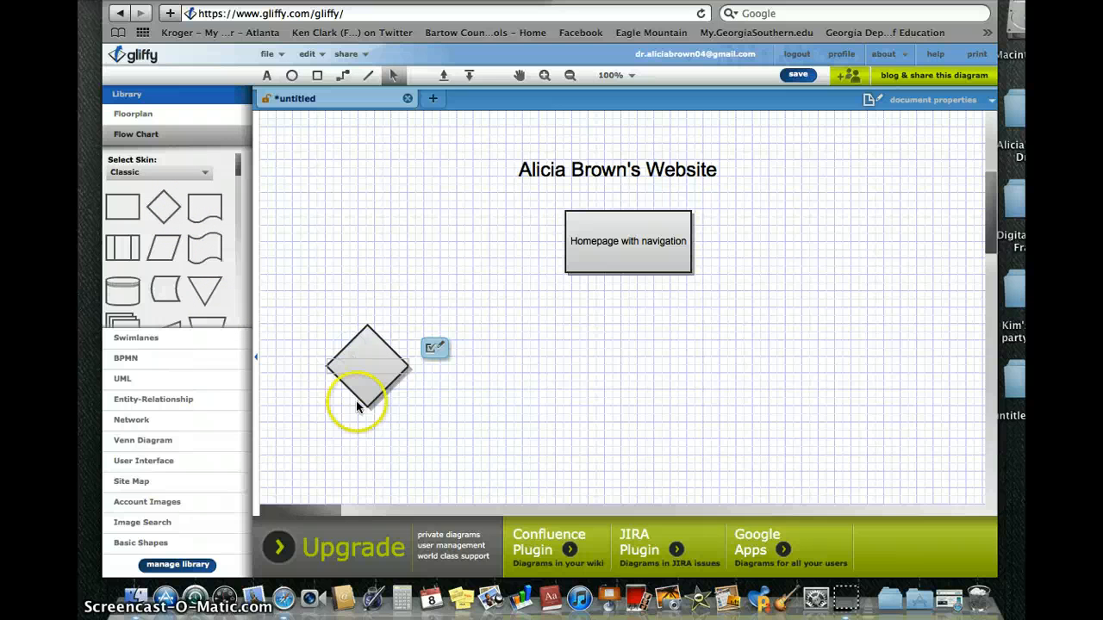
double_click(356, 401)
text(1st)
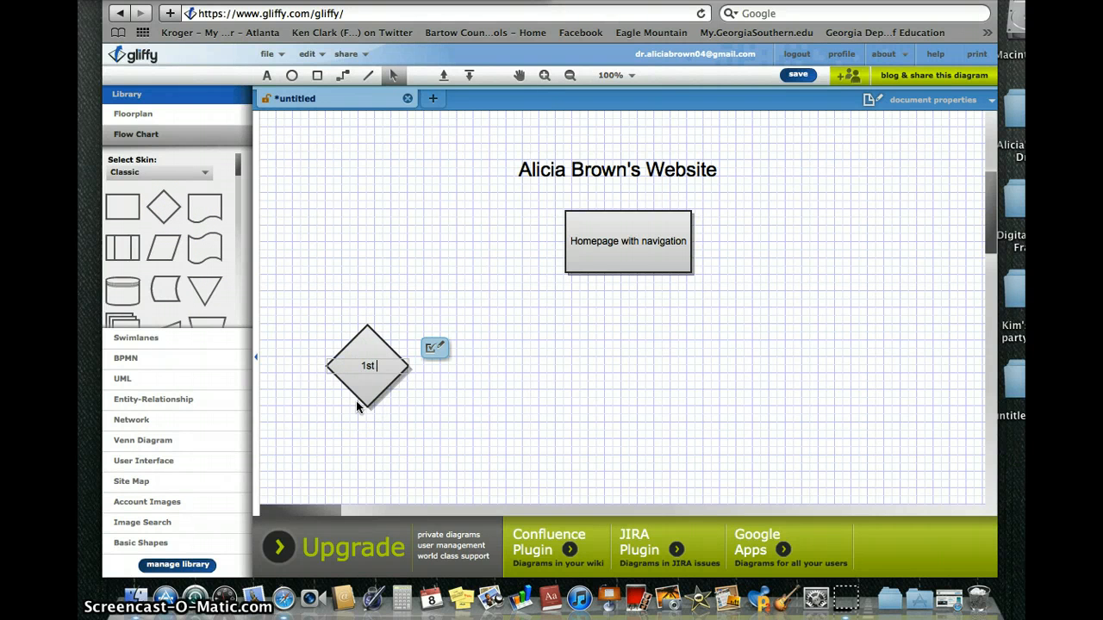
text( Period)
click(362, 399)
click(375, 398)
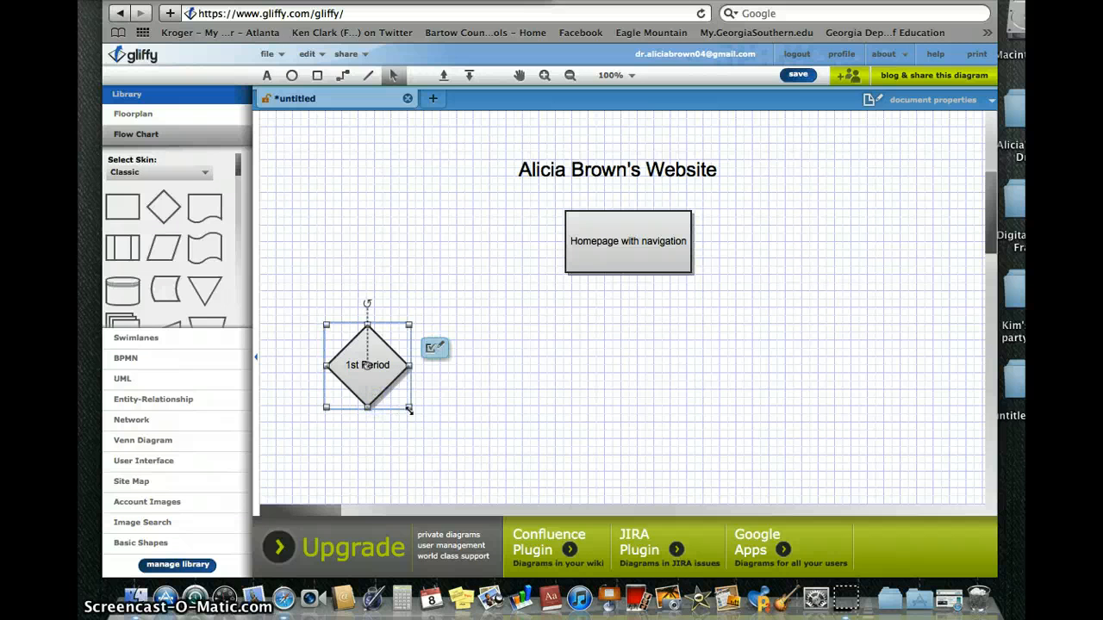
Enlarge the 1st Period diamond slightly and move it further left.
drag(409, 410, 426, 424)
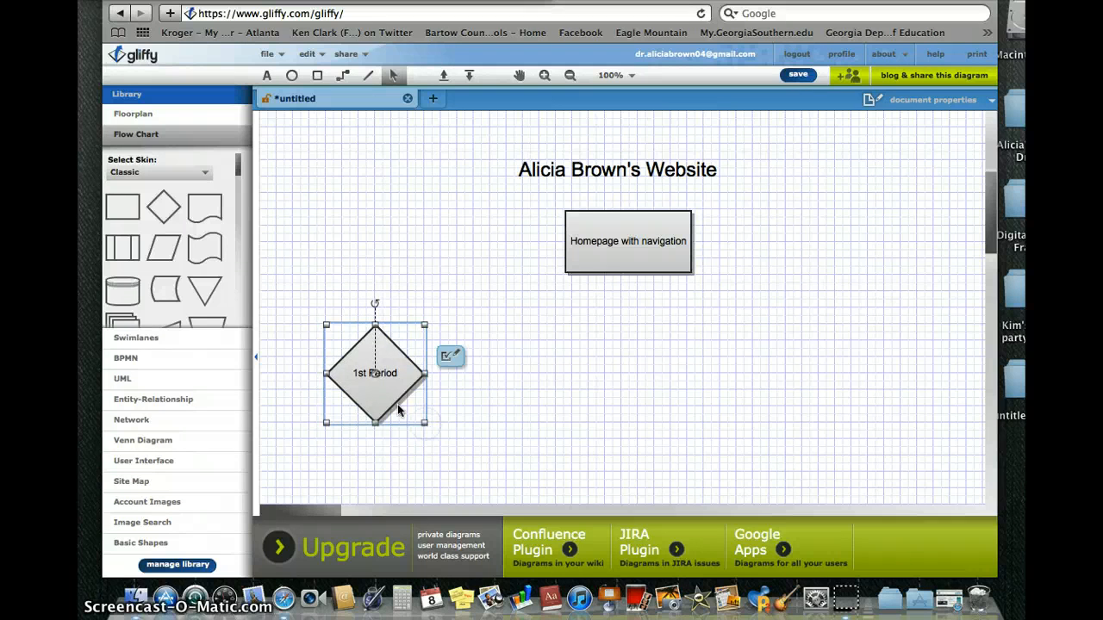
drag(374, 387, 338, 388)
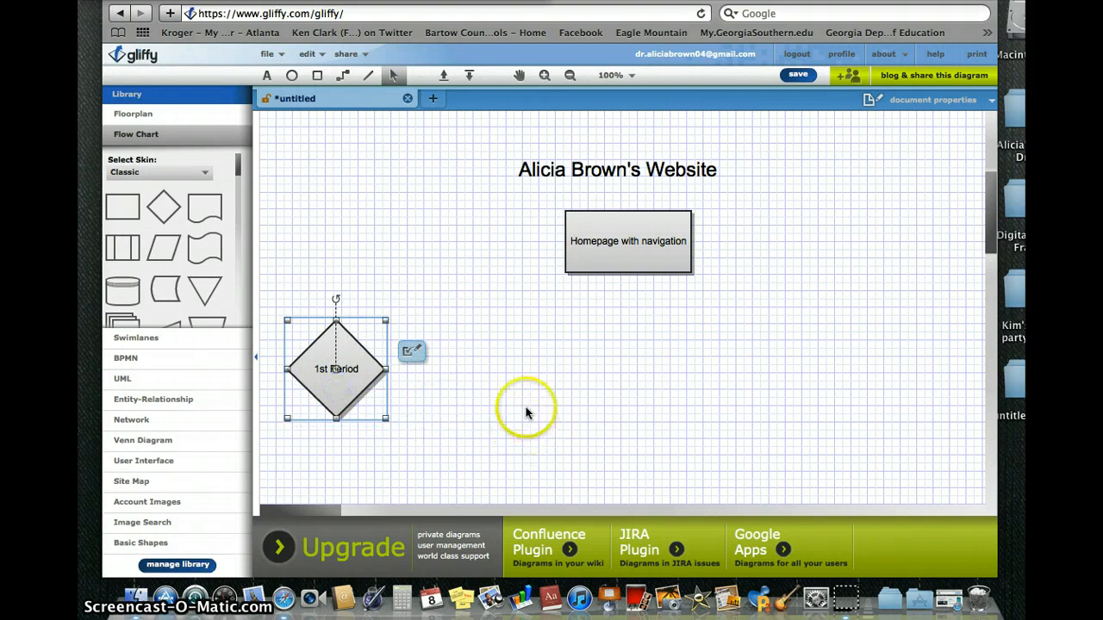
click(286, 371)
click(334, 369)
click(349, 392)
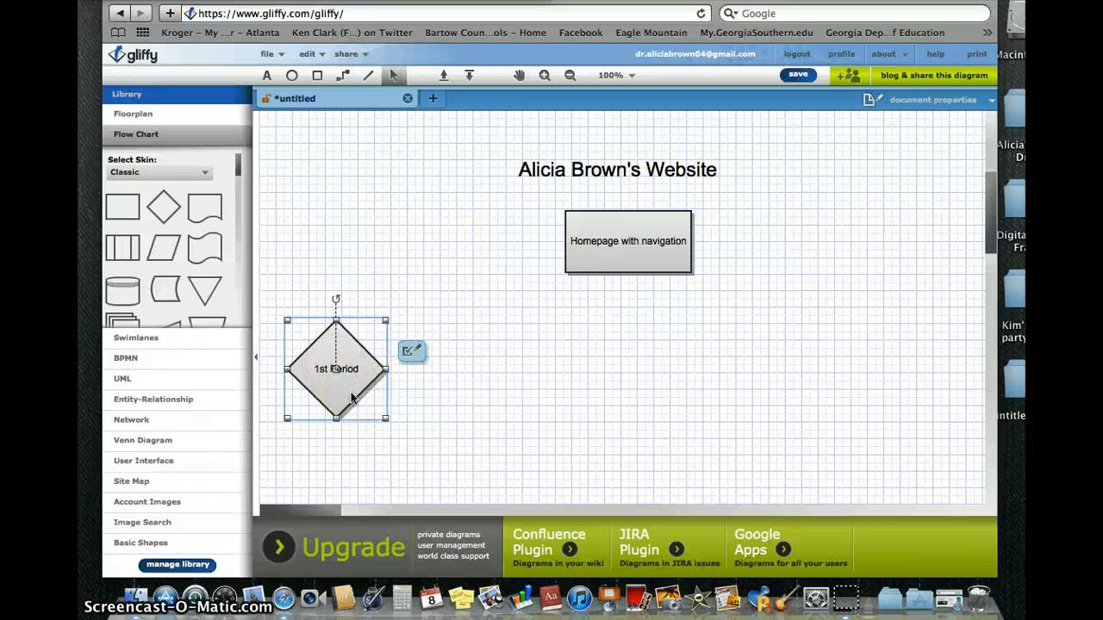
Copy the 1st Period diamond, paste it level on its right, and relabel the copy '2nd Period'.
right_click(352, 394)
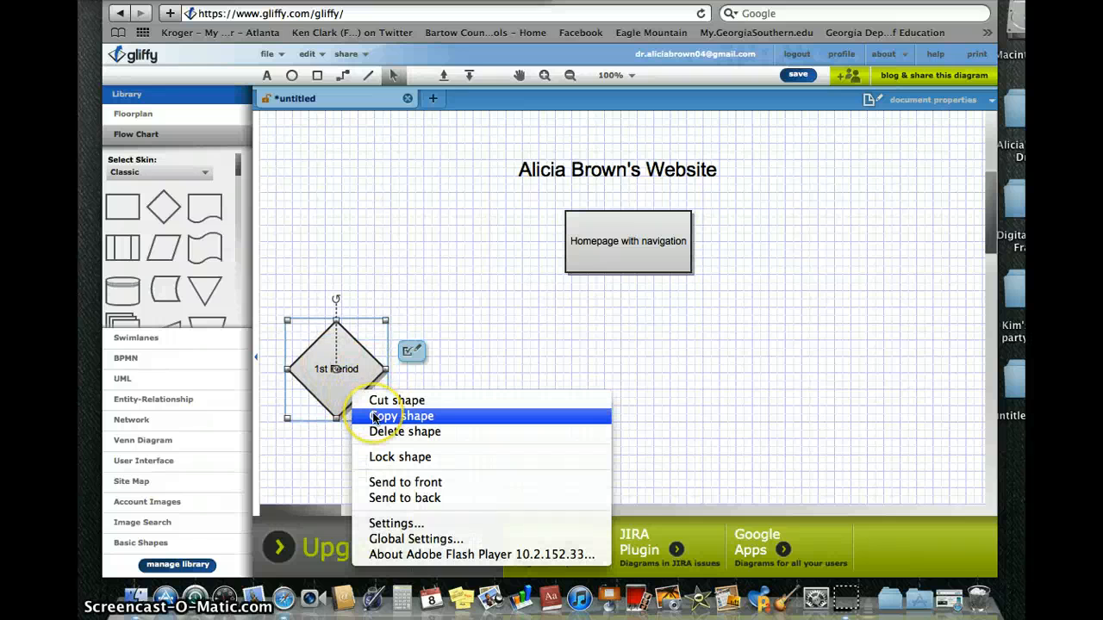
click(374, 417)
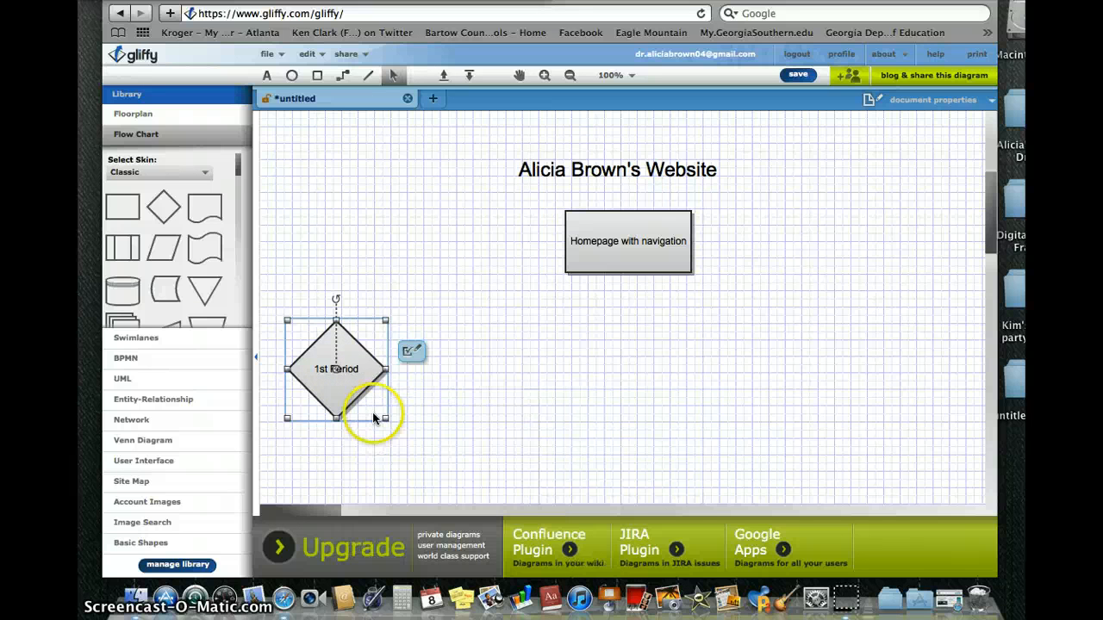
click(541, 395)
right_click(451, 402)
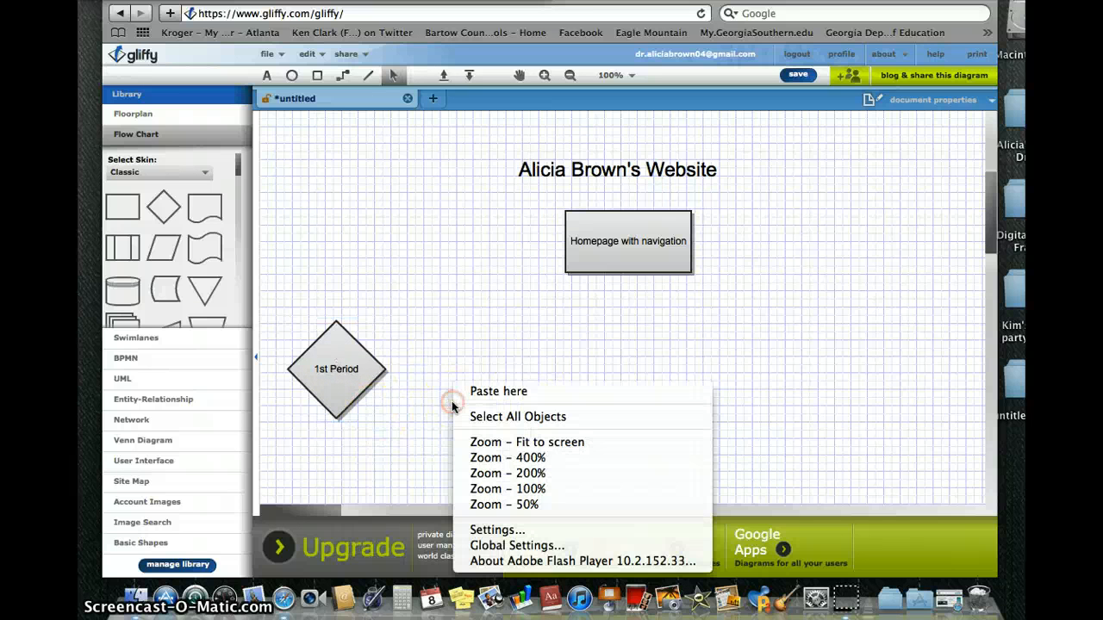
click(469, 393)
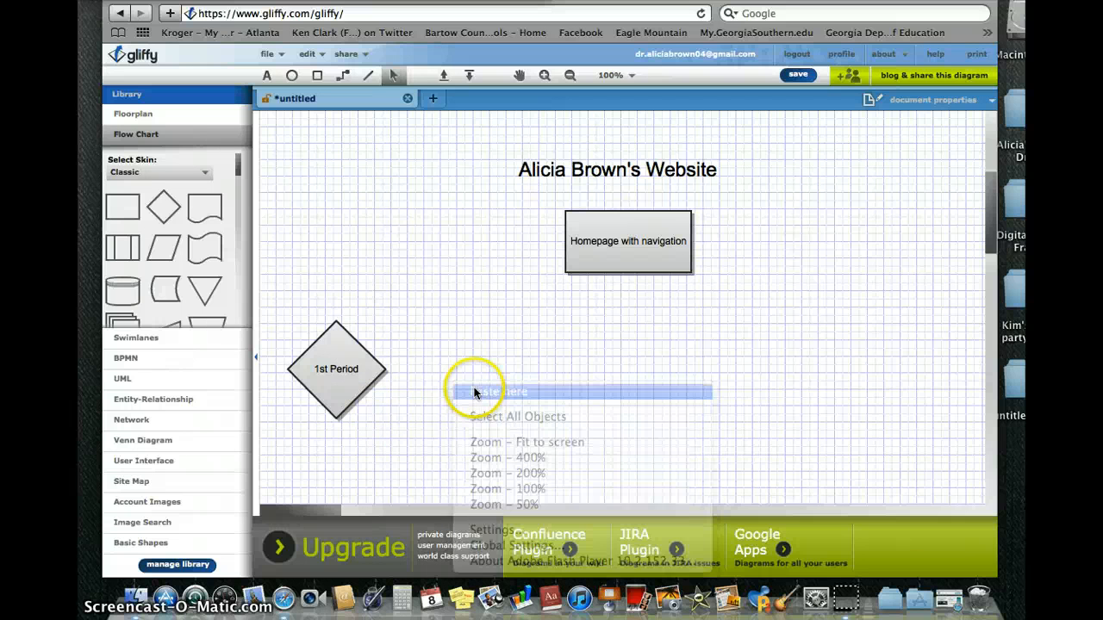
drag(485, 446, 466, 362)
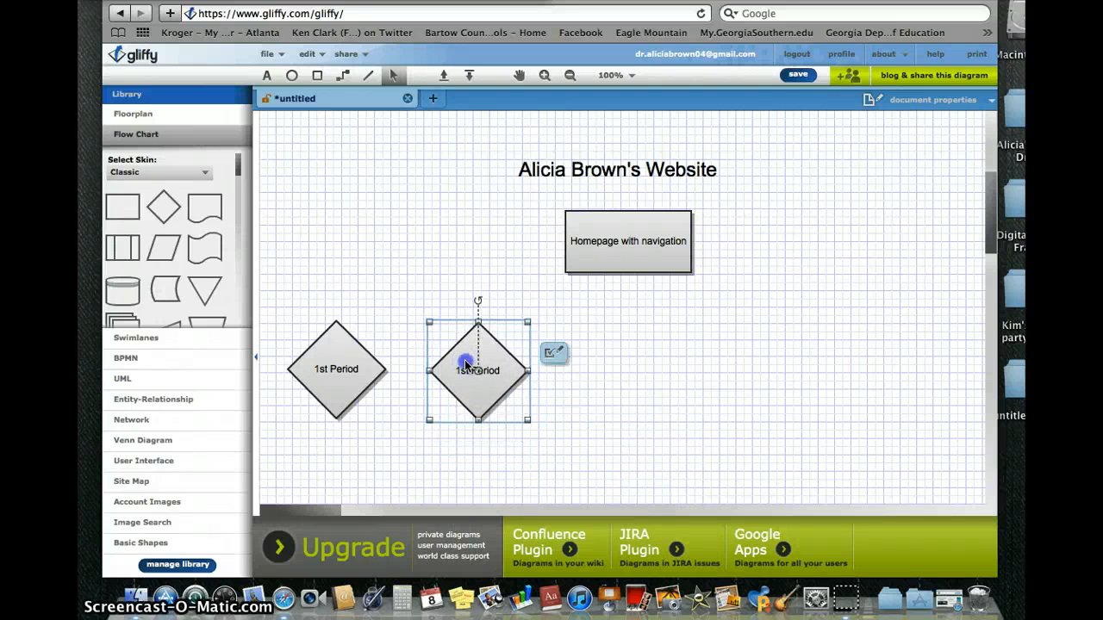
double_click(469, 377)
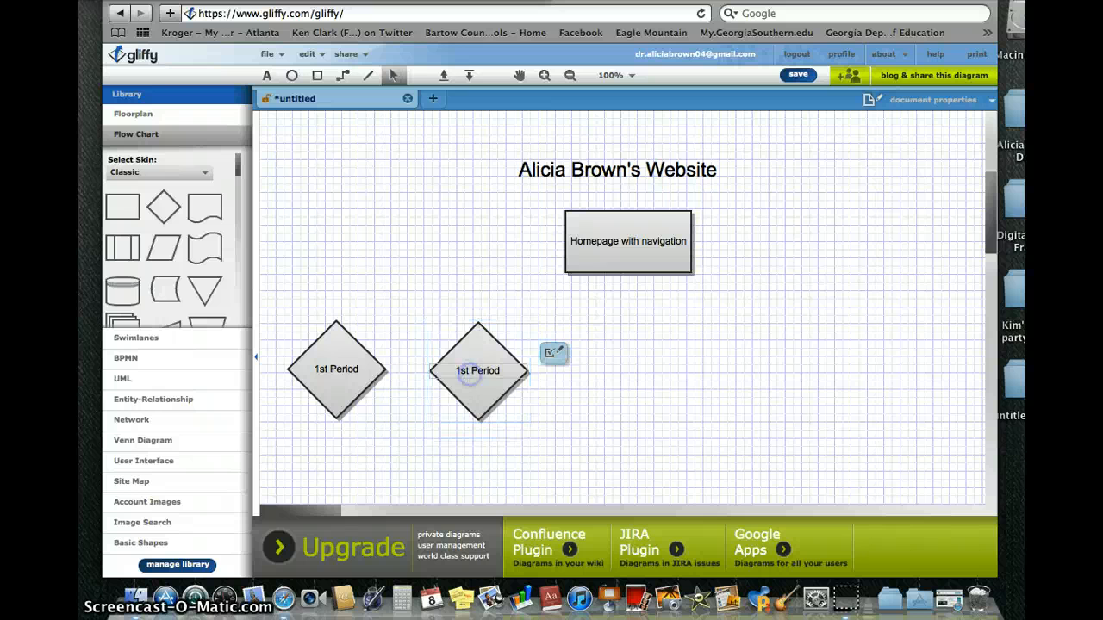
drag(469, 376, 462, 376)
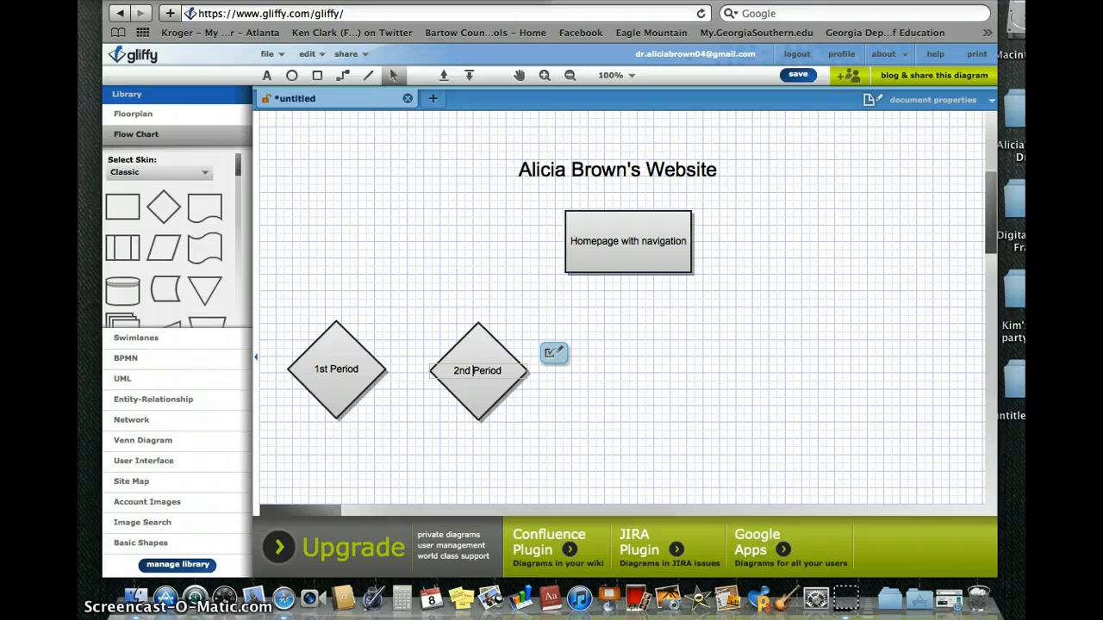
click(505, 397)
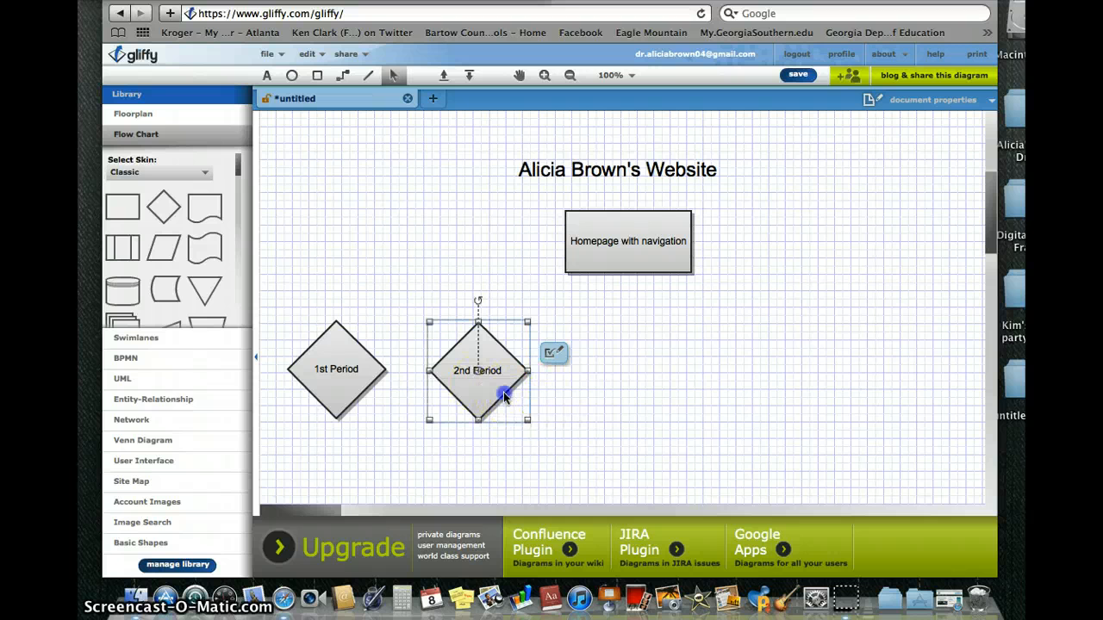
Copy the 2nd Period diamond, paste it to its right, and relabel it '5th Period'.
right_click(505, 397)
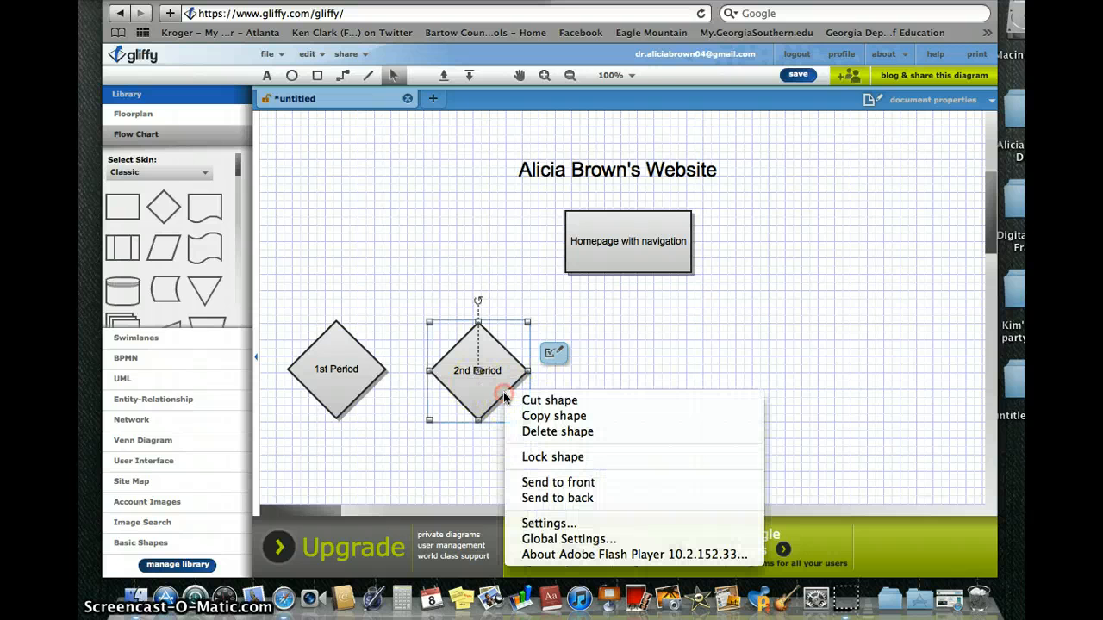
click(523, 418)
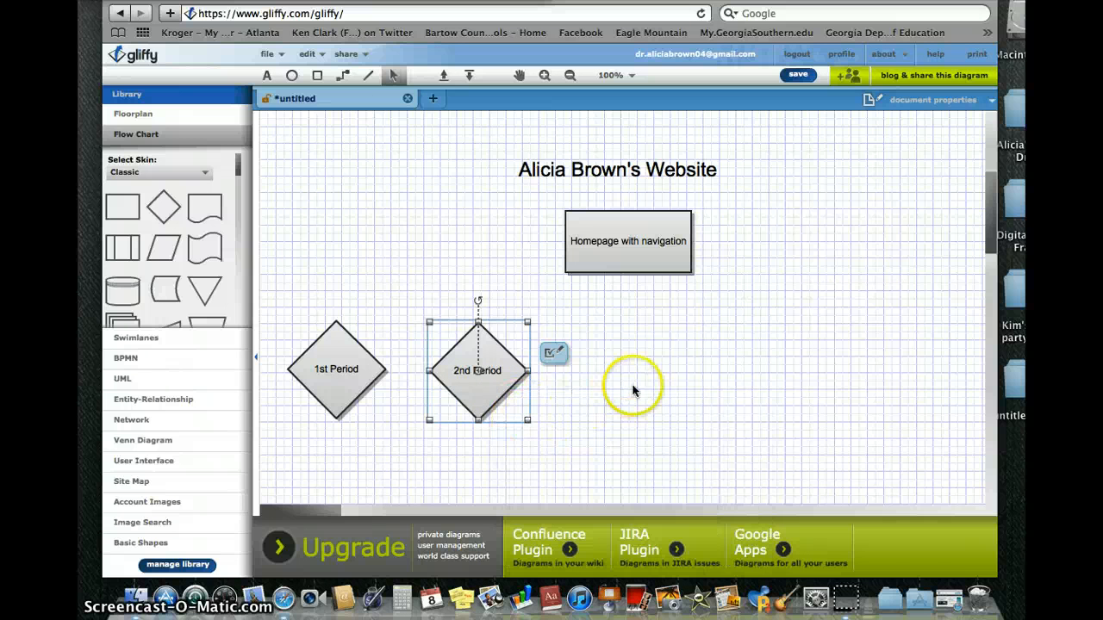
click(630, 389)
right_click(631, 388)
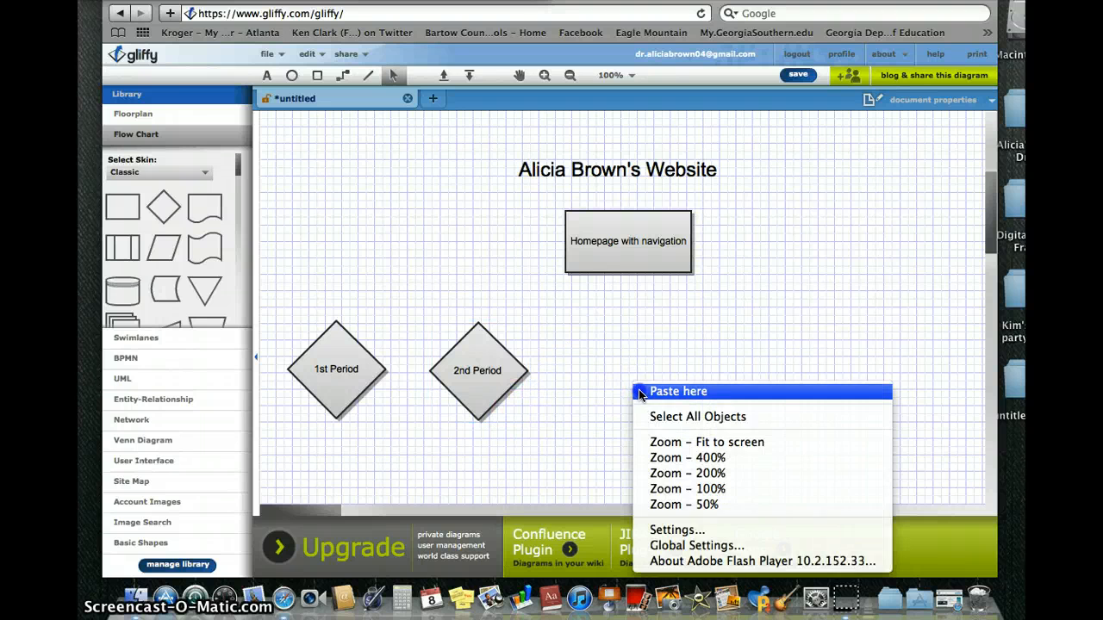
click(640, 393)
drag(645, 389, 582, 335)
double_click(605, 372)
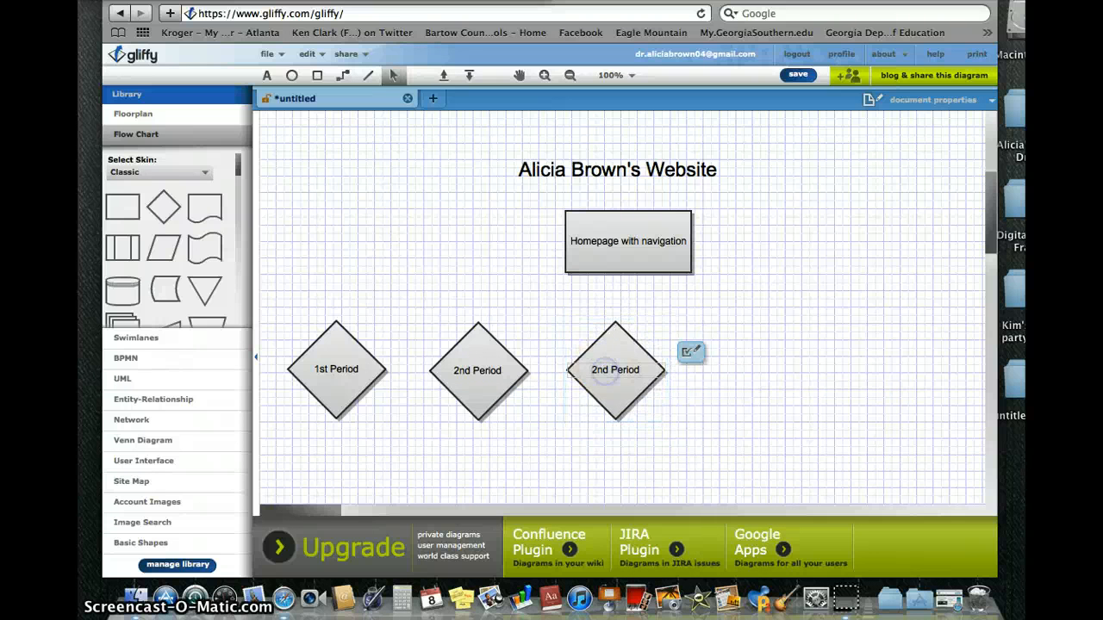
drag(607, 370, 569, 371)
click(636, 398)
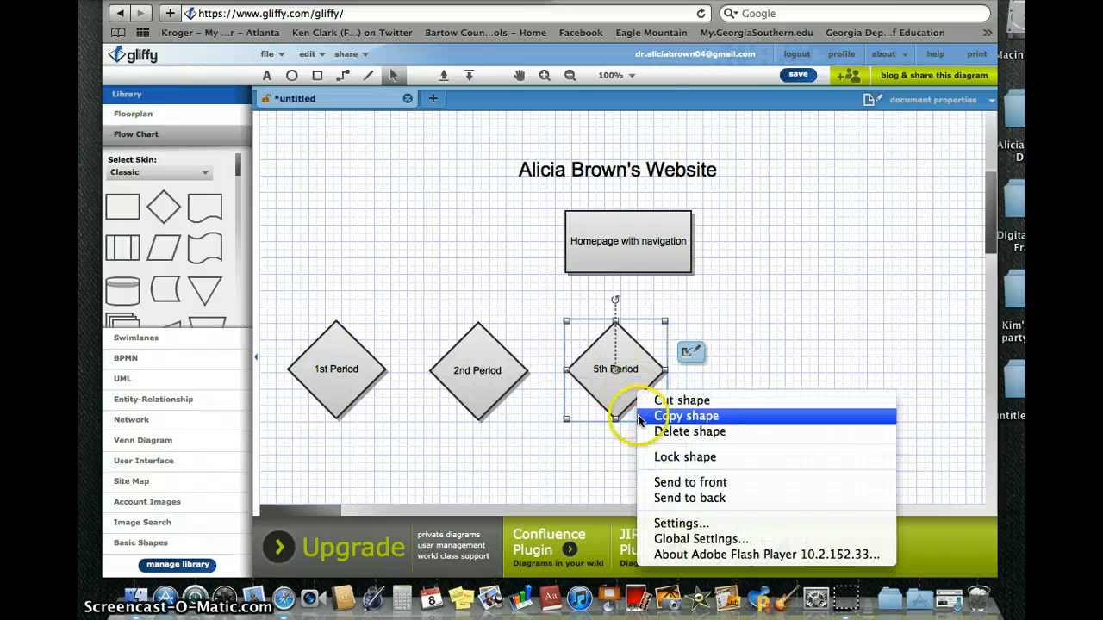
Paste another diamond right of 5th Period and relabel it '6th Period'.
click(642, 416)
right_click(775, 384)
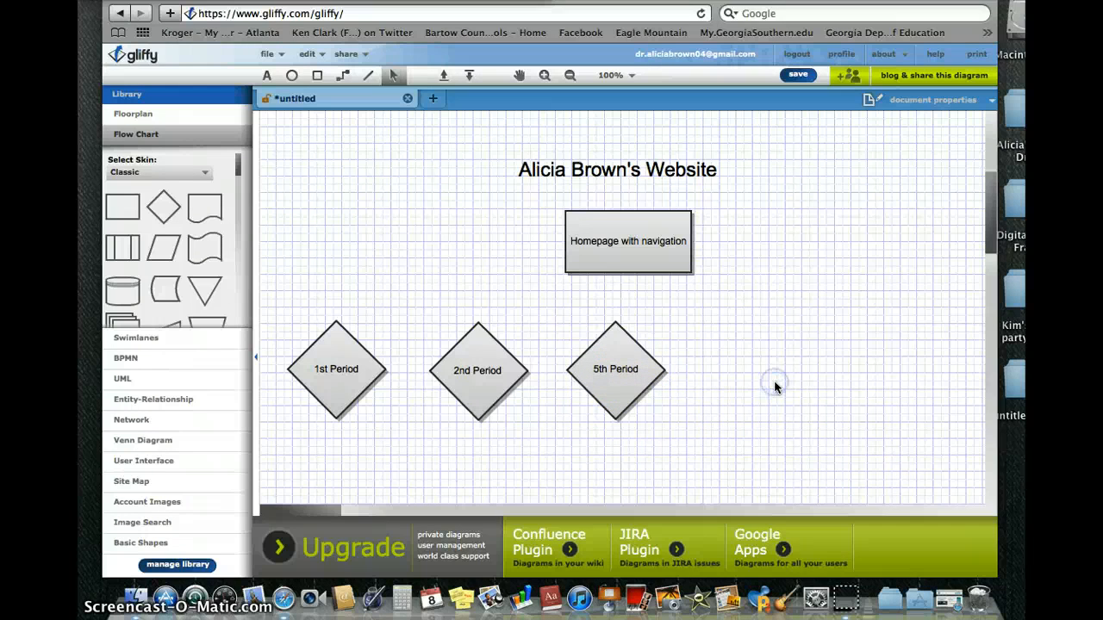
click(793, 389)
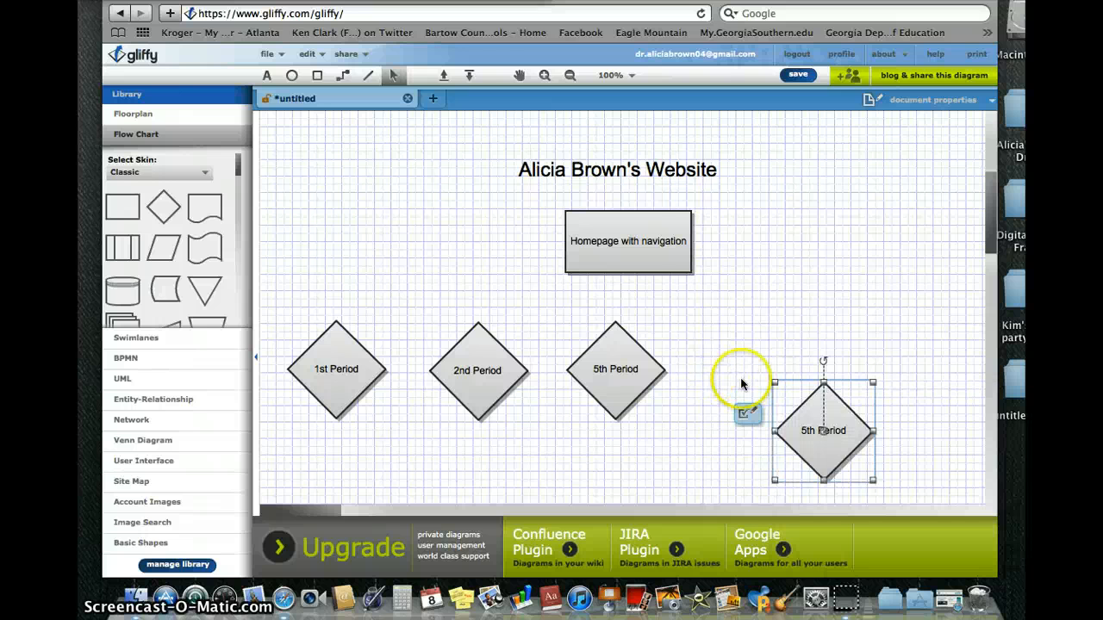
drag(830, 430, 743, 373)
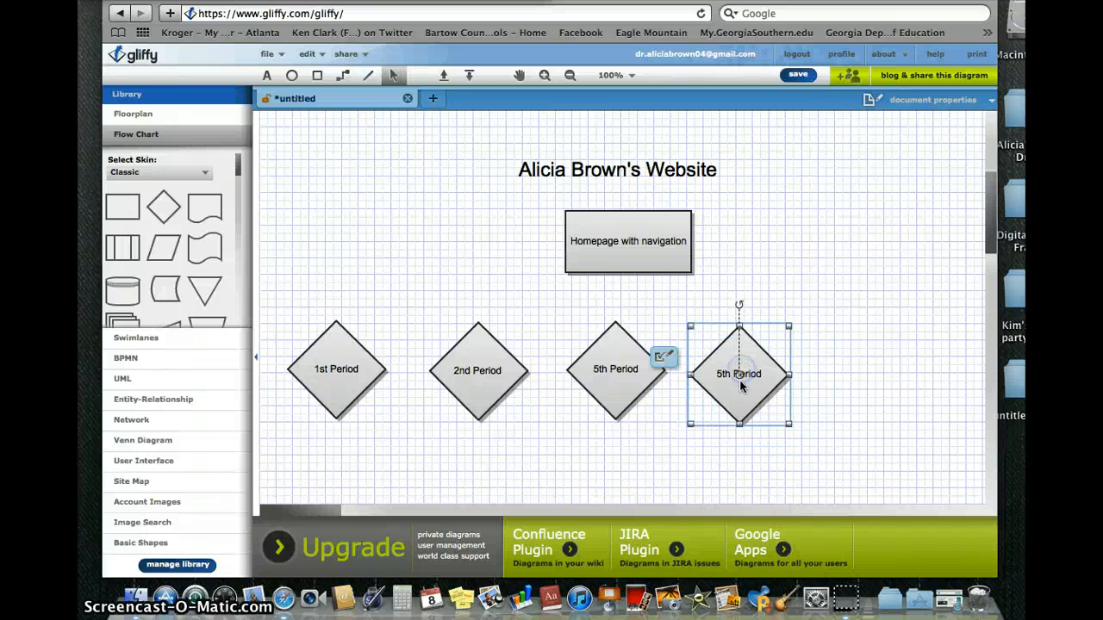
double_click(739, 373)
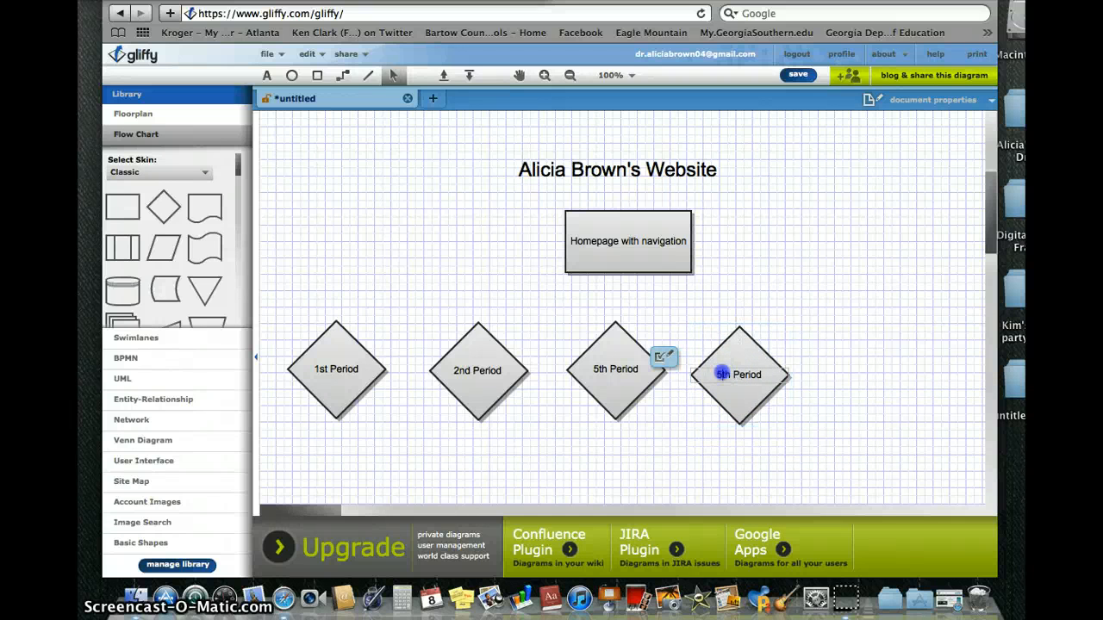
click(723, 374)
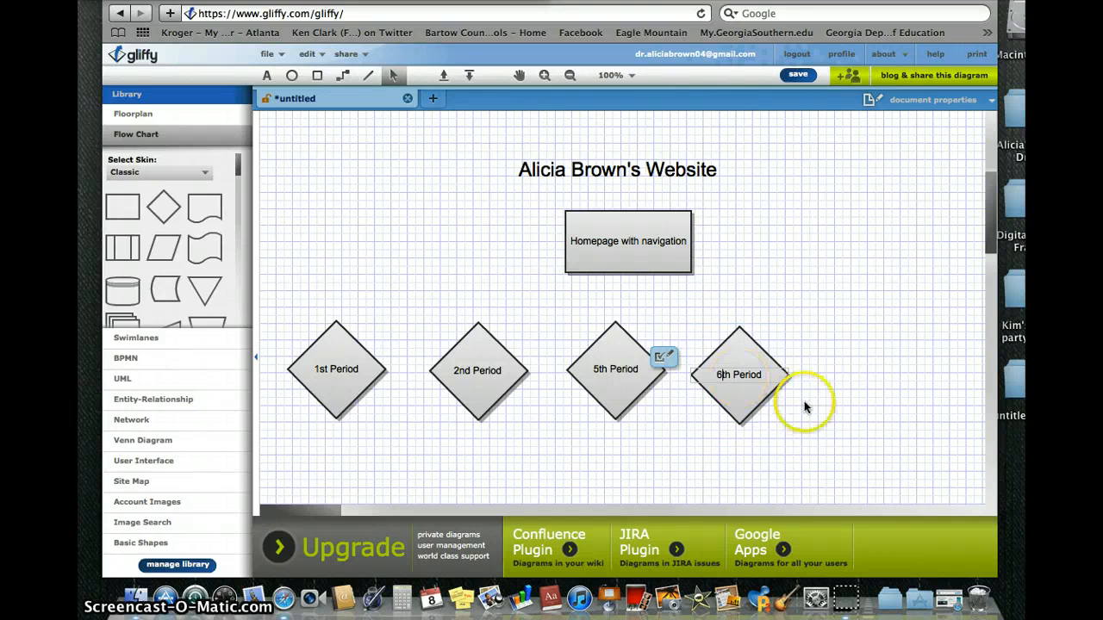
Paste a last diamond at the end of the row for the '7th Period' label.
right_click(821, 342)
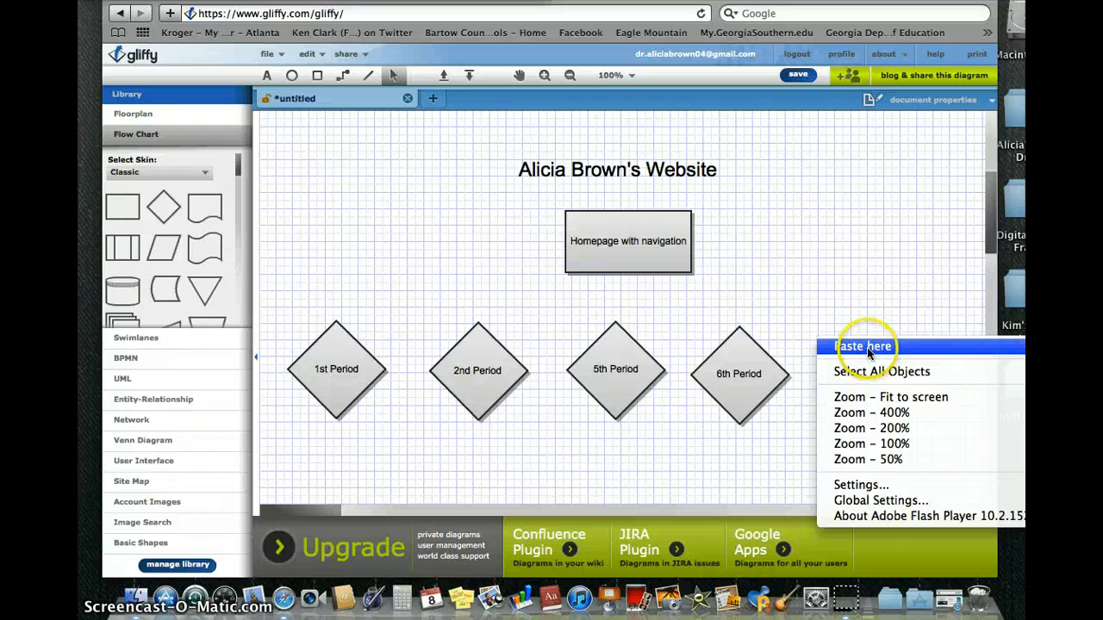
click(865, 348)
drag(887, 366, 846, 375)
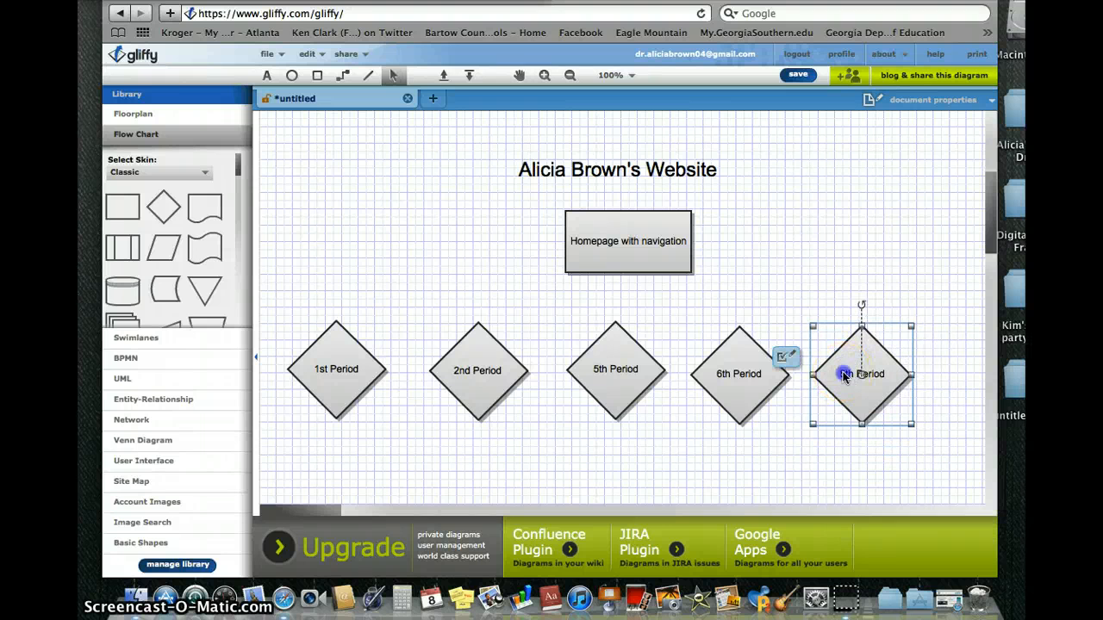
double_click(844, 375)
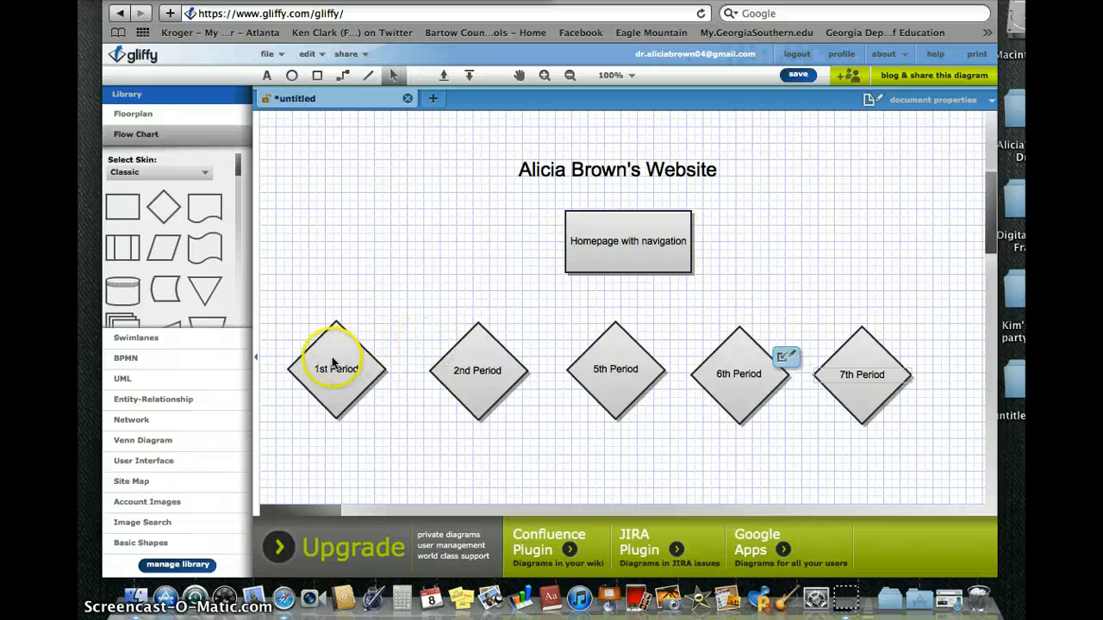
Nudge the 1st, 2nd, 5th, 6th and 7th Period diamonds into one evenly spaced row.
drag(335, 362, 343, 365)
drag(485, 360, 488, 356)
drag(608, 369, 602, 375)
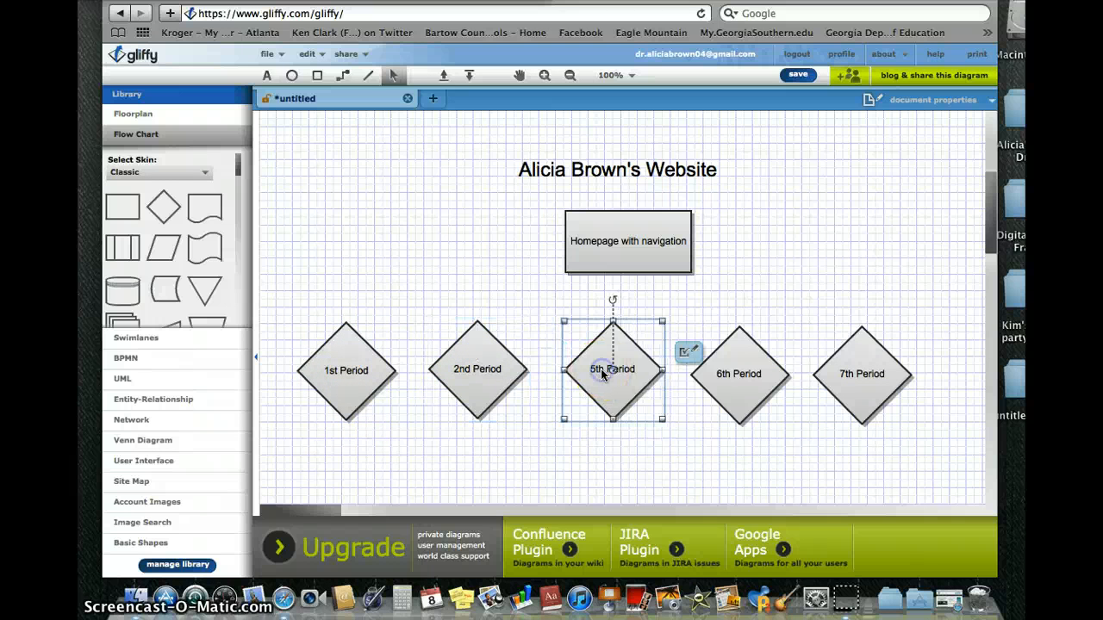
drag(730, 376, 731, 368)
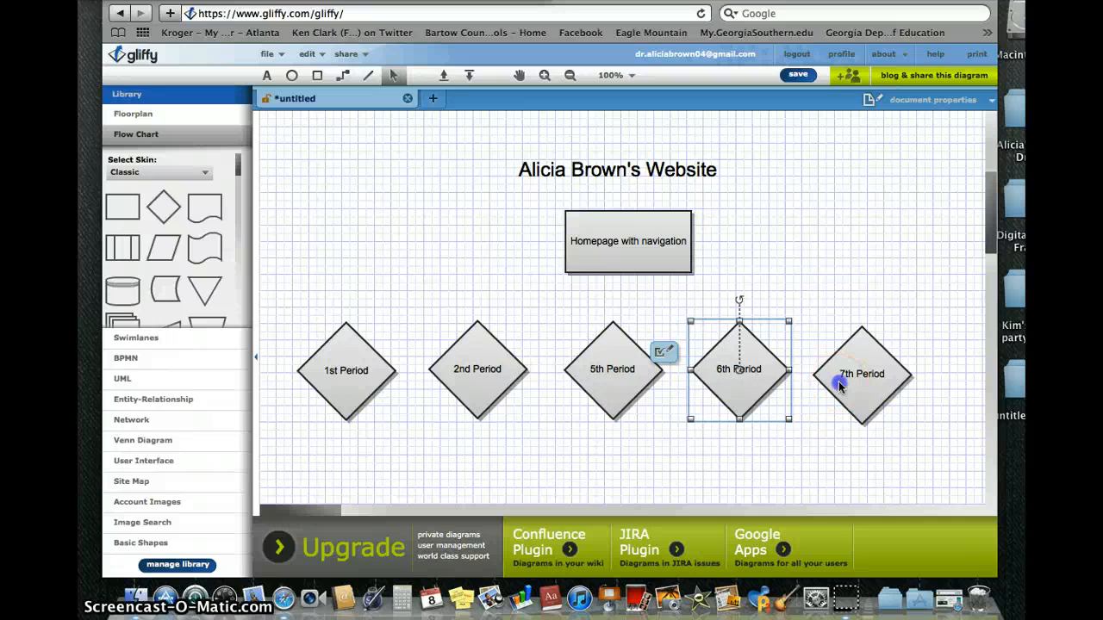
drag(837, 379, 876, 362)
click(871, 234)
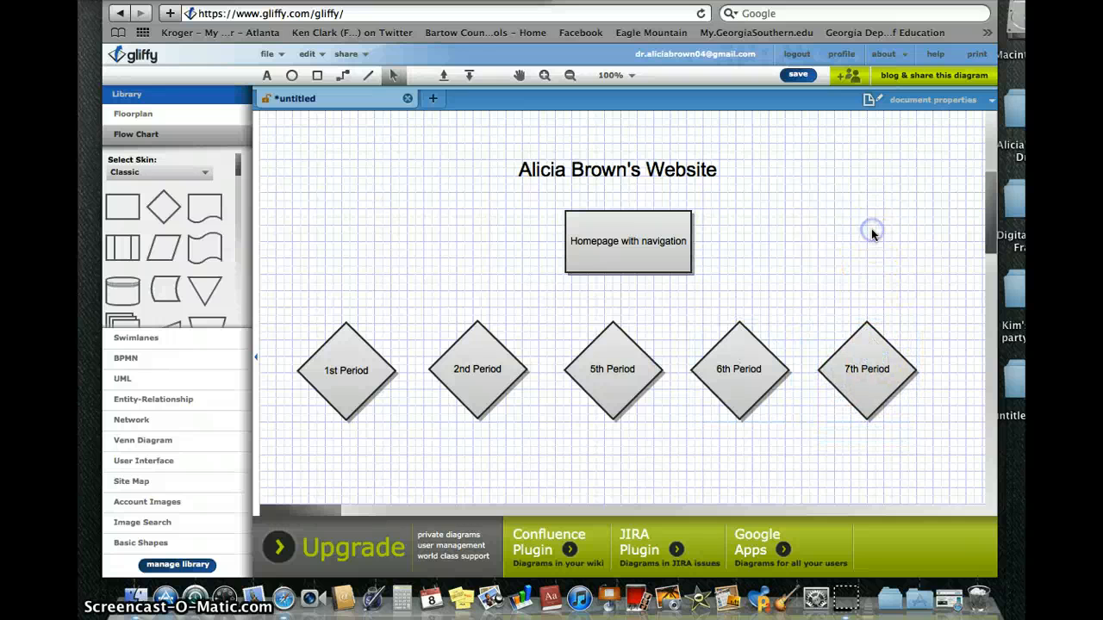
click(867, 245)
Place a Flow Chart data storage shape below 1st Period labelled 'Classroom Rules'.
scroll(855, 293, down, 5)
scroll(855, 293, up, 3)
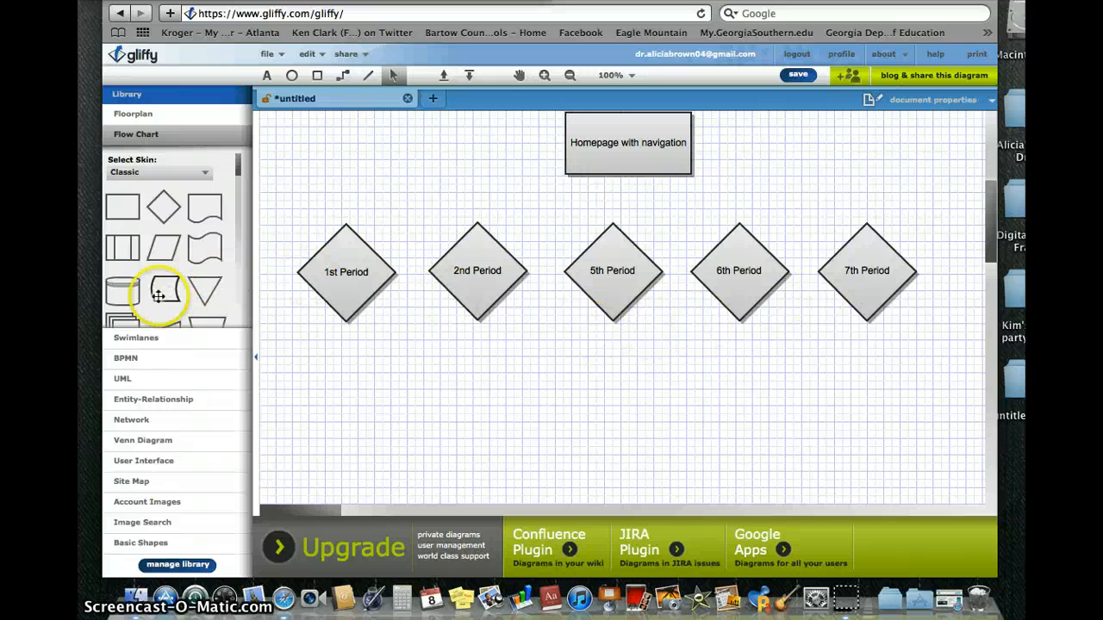
drag(167, 287, 407, 391)
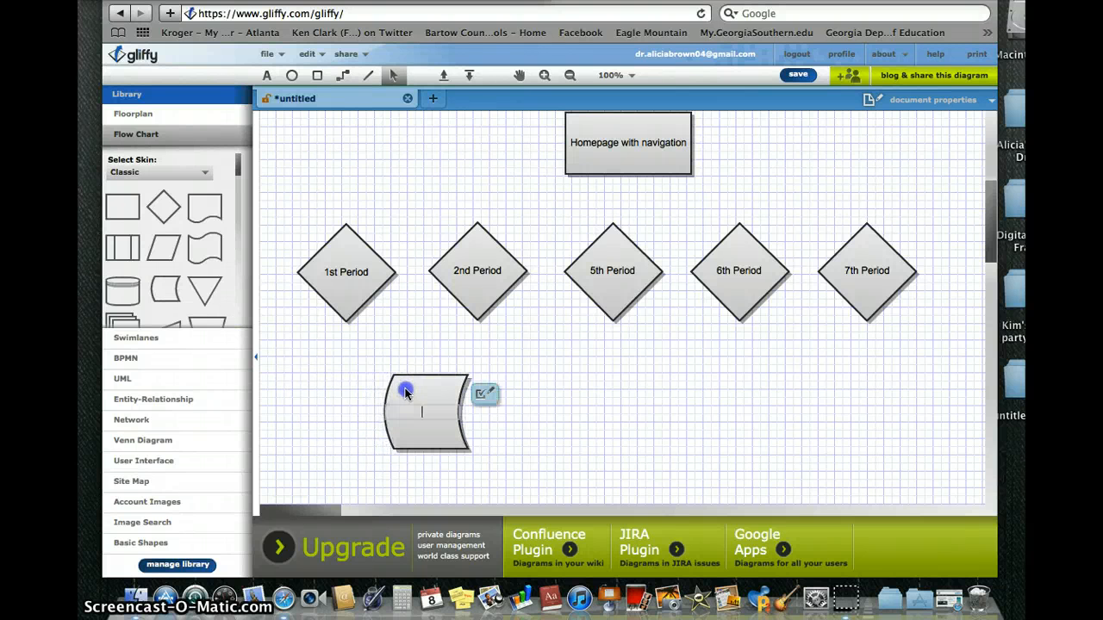
text(Classroom)
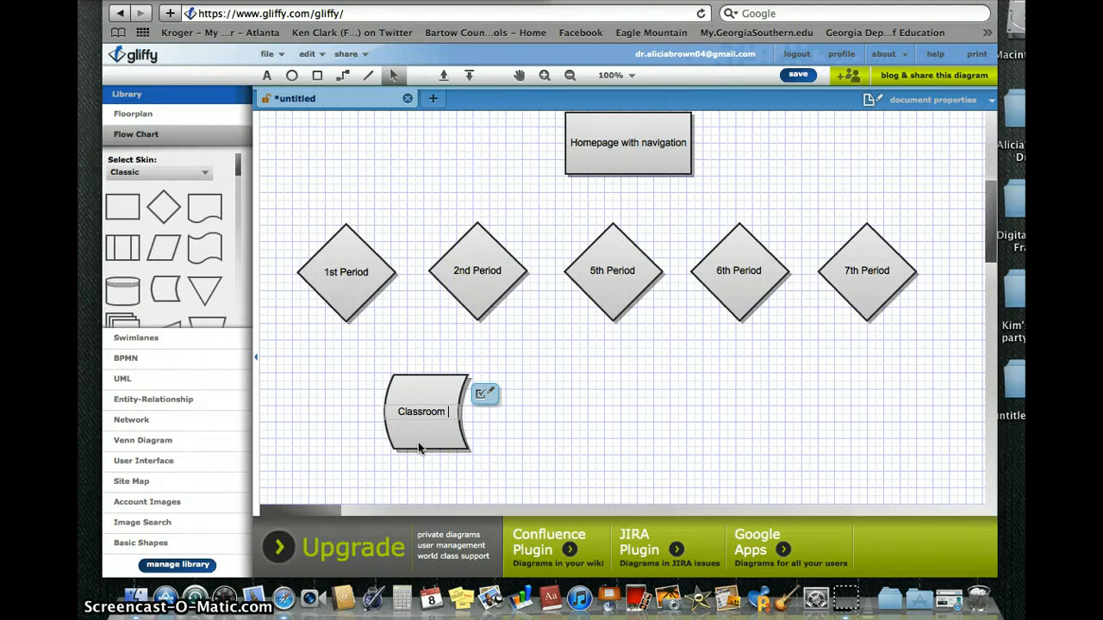
text( Rules)
click(449, 420)
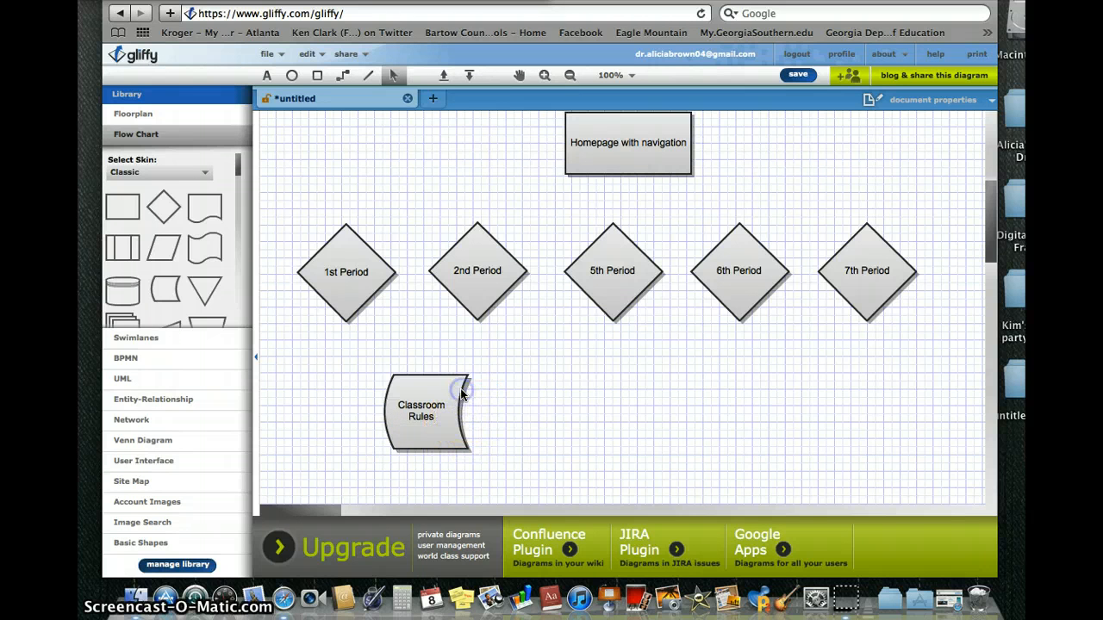
Widen the Classroom Rules shape so its label fits on one line.
click(408, 380)
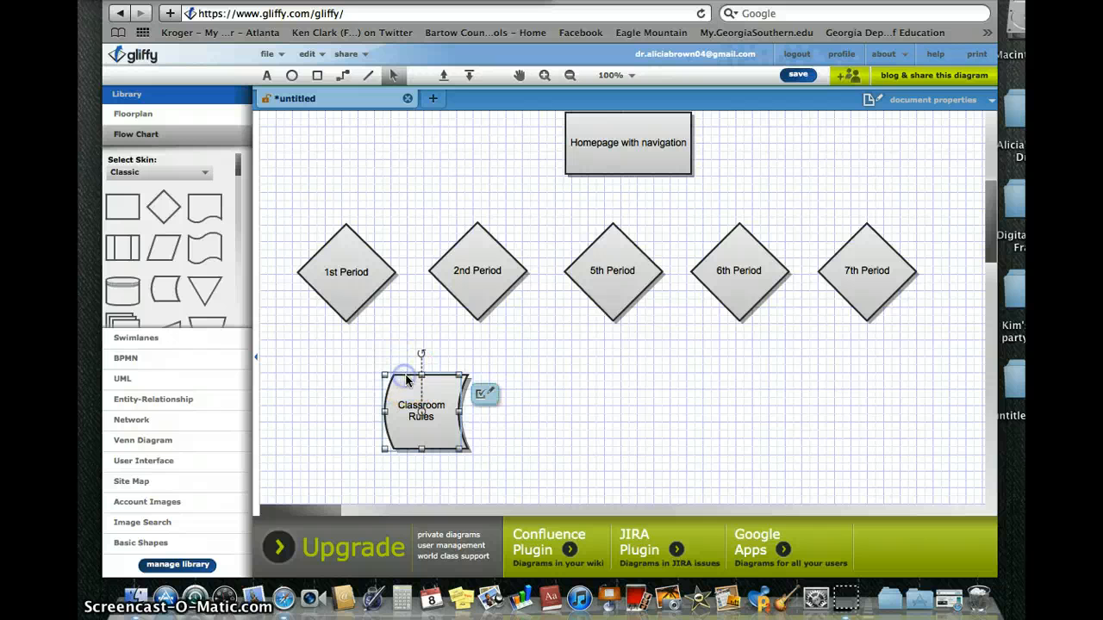
drag(459, 412, 473, 411)
click(490, 414)
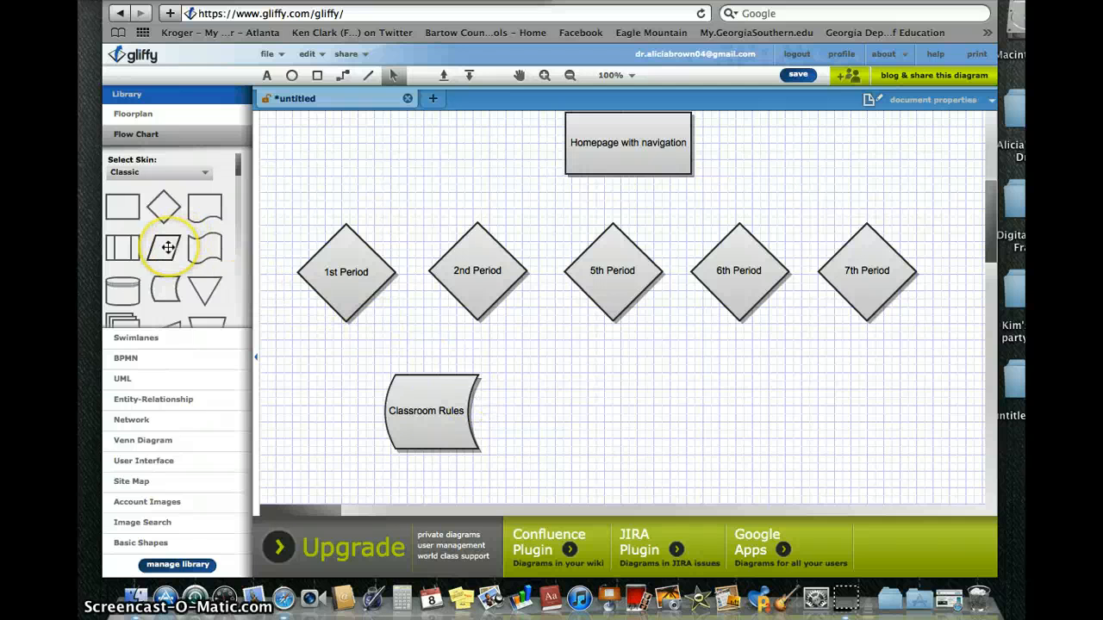
Add a parallelogram labelled 'Course Syllabus' beside Classroom Rules, widened to fit its label.
drag(168, 247, 576, 397)
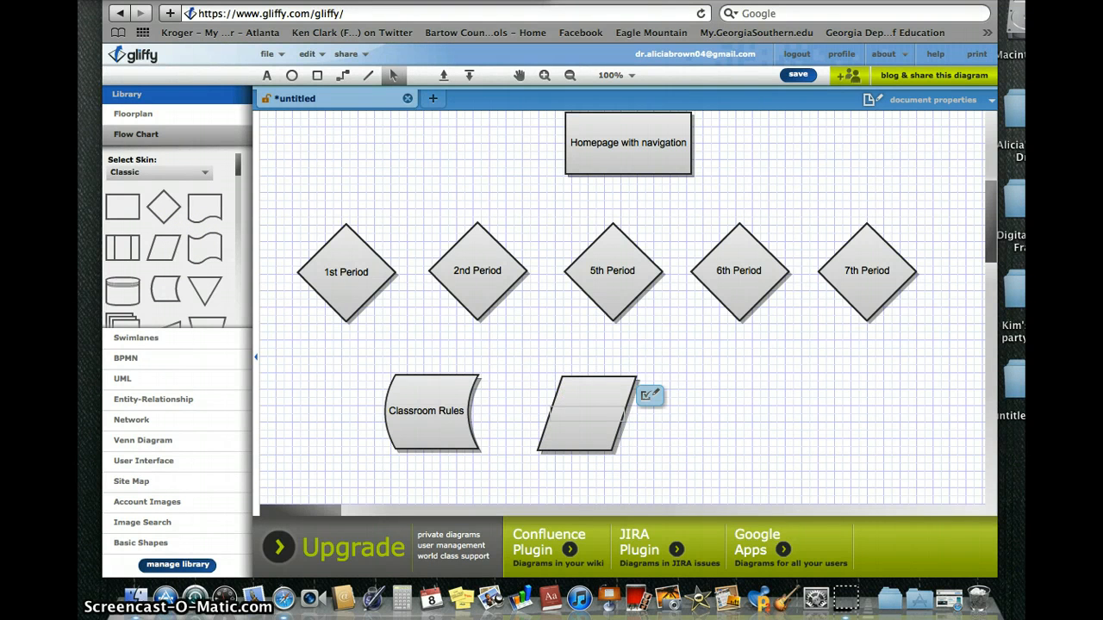
text(Course )
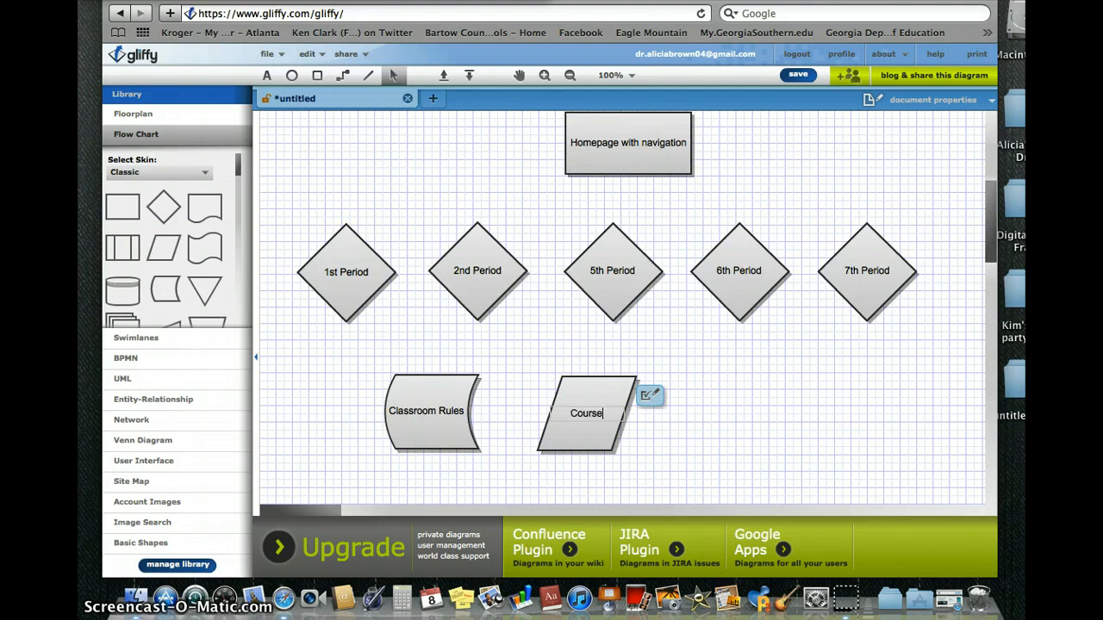
text(Syllabus)
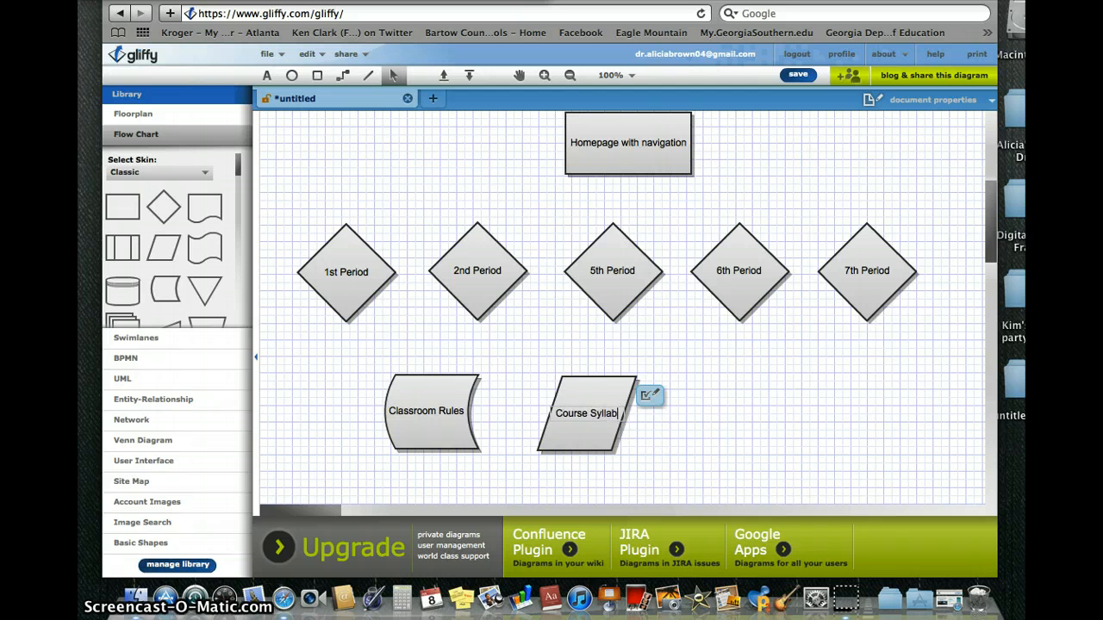
click(561, 446)
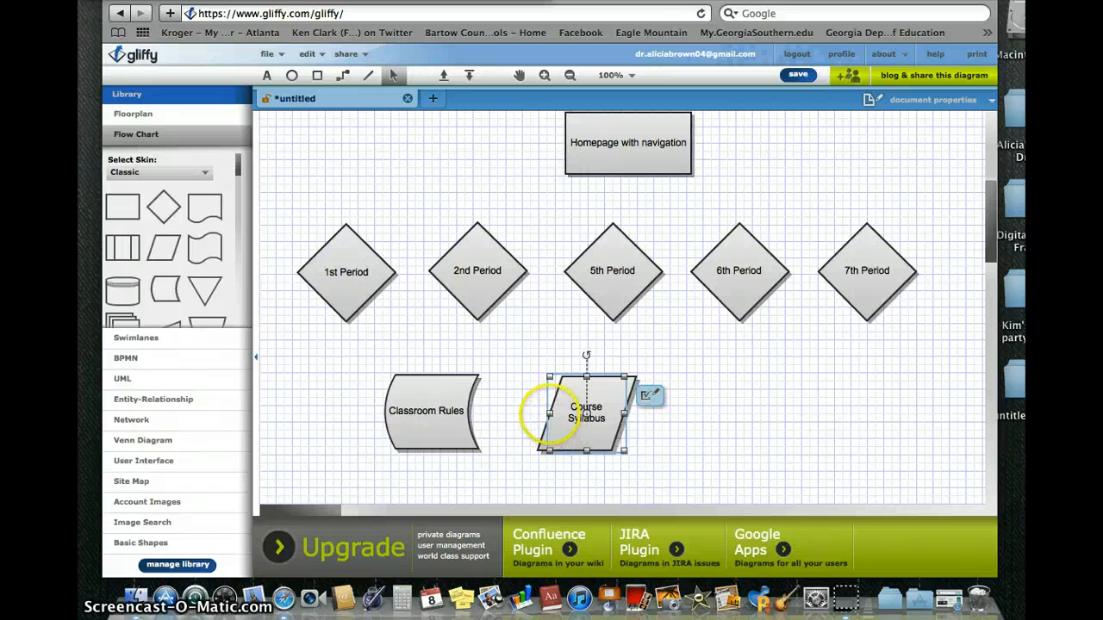
drag(549, 413, 543, 413)
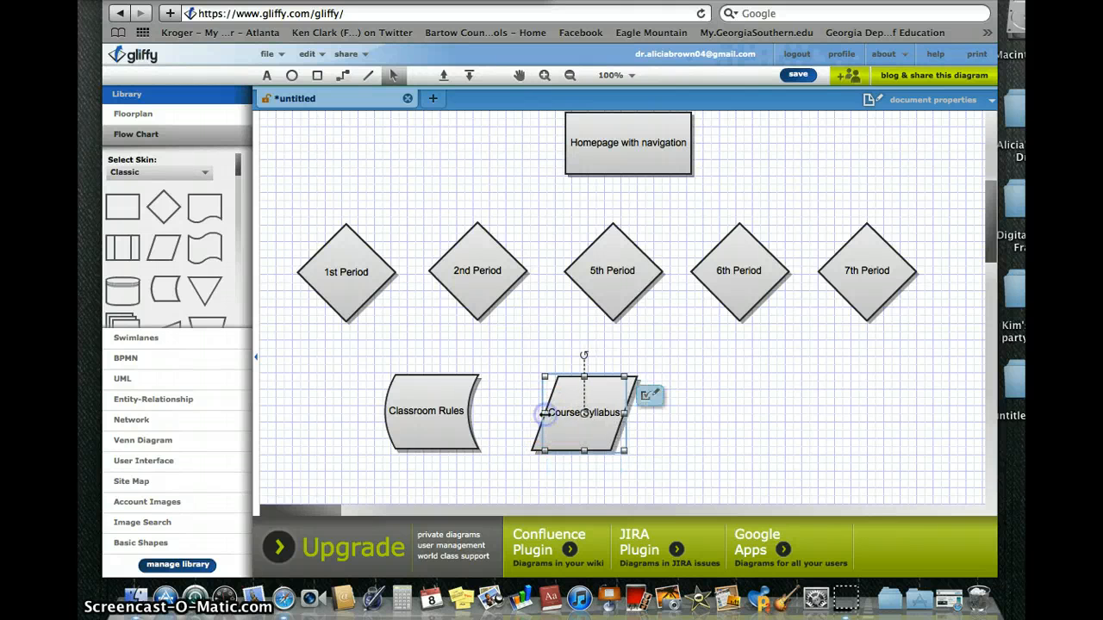
click(713, 467)
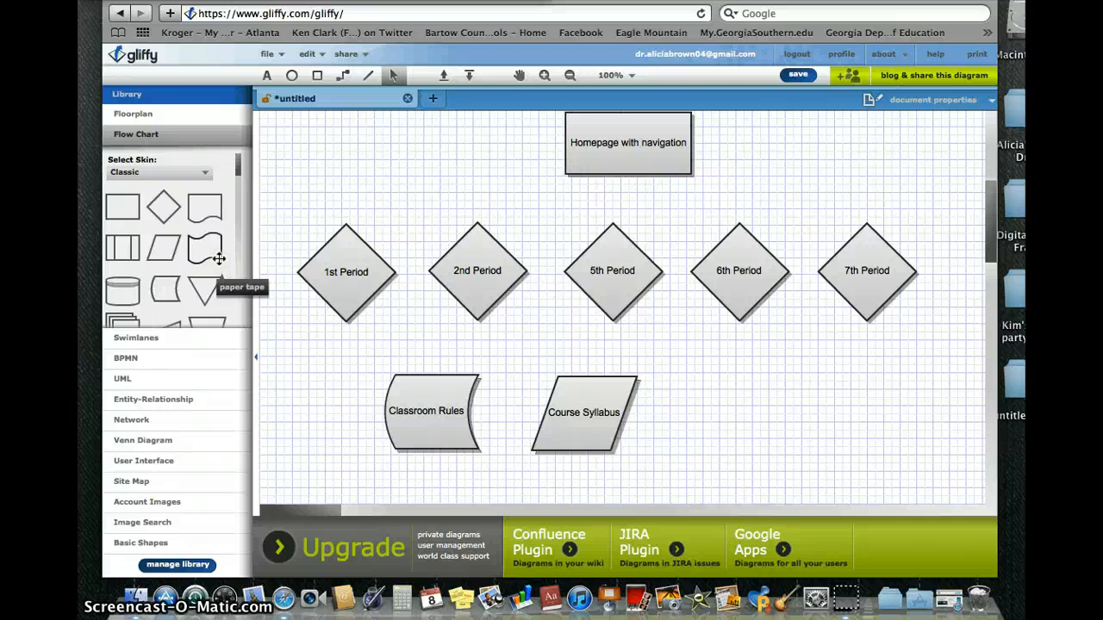
Place a manual operation trapezoid right of Course Syllabus labelled 'Student of the Month'.
drag(219, 258, 232, 241)
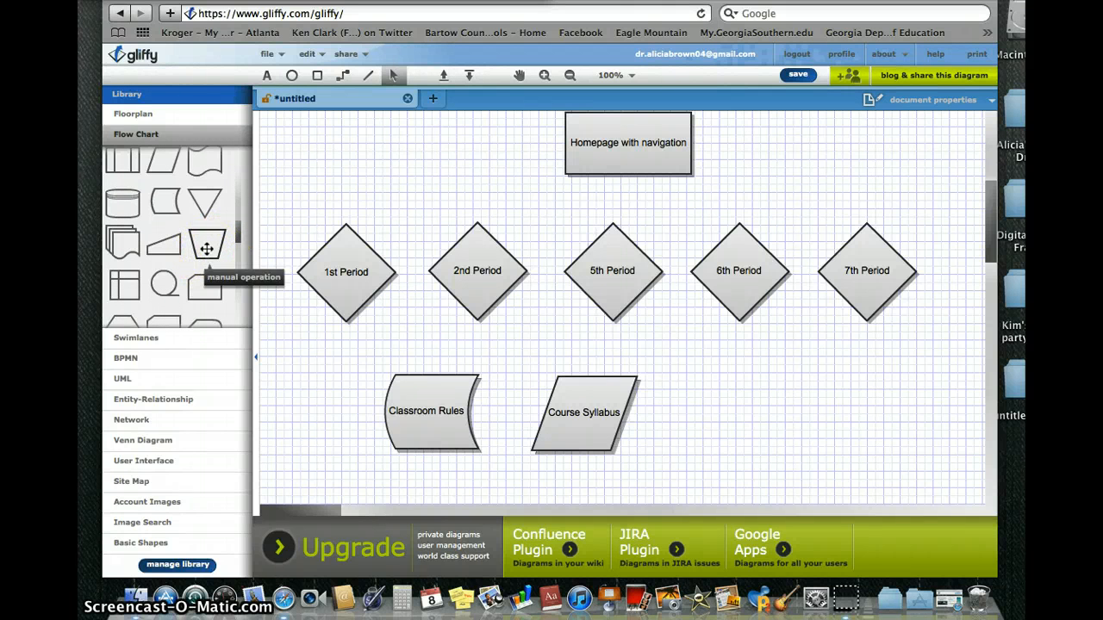
drag(207, 250, 778, 397)
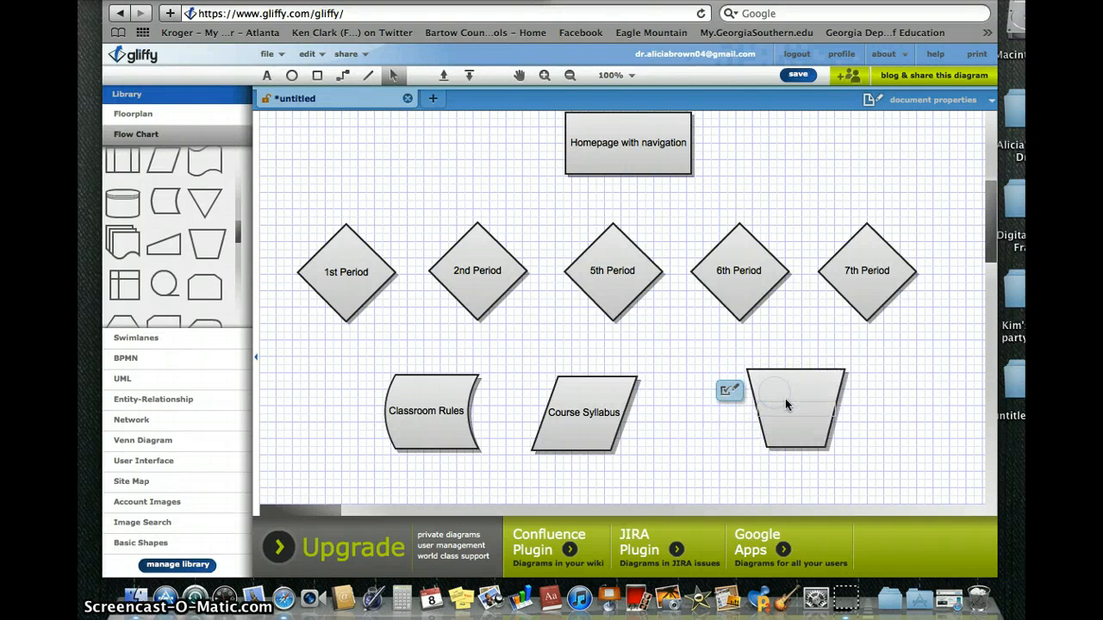
text(Stude)
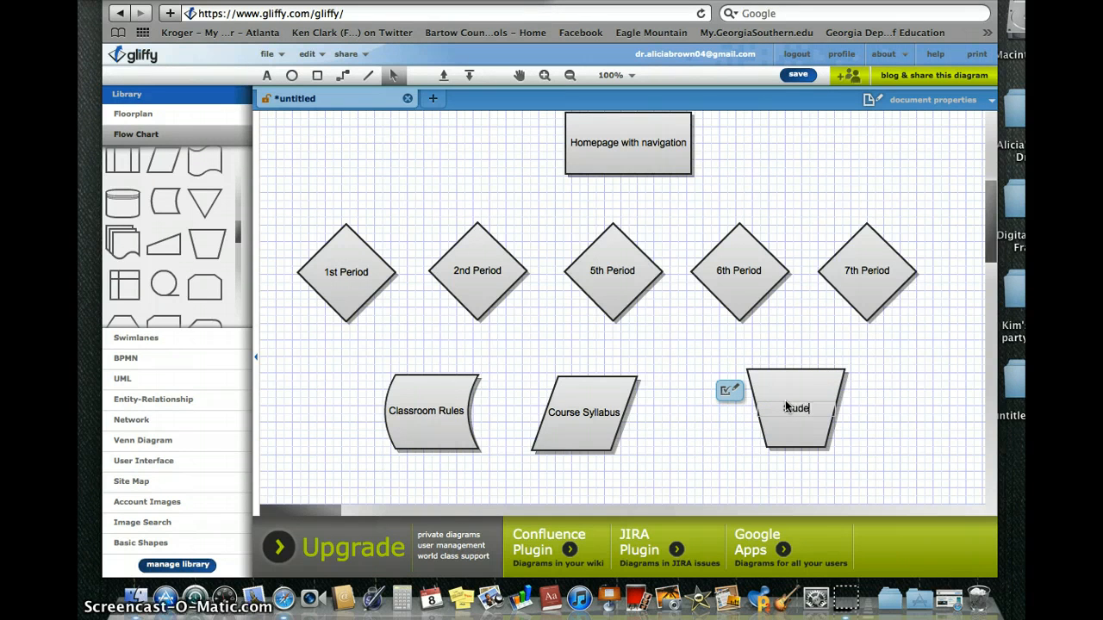
text(nt of the Month)
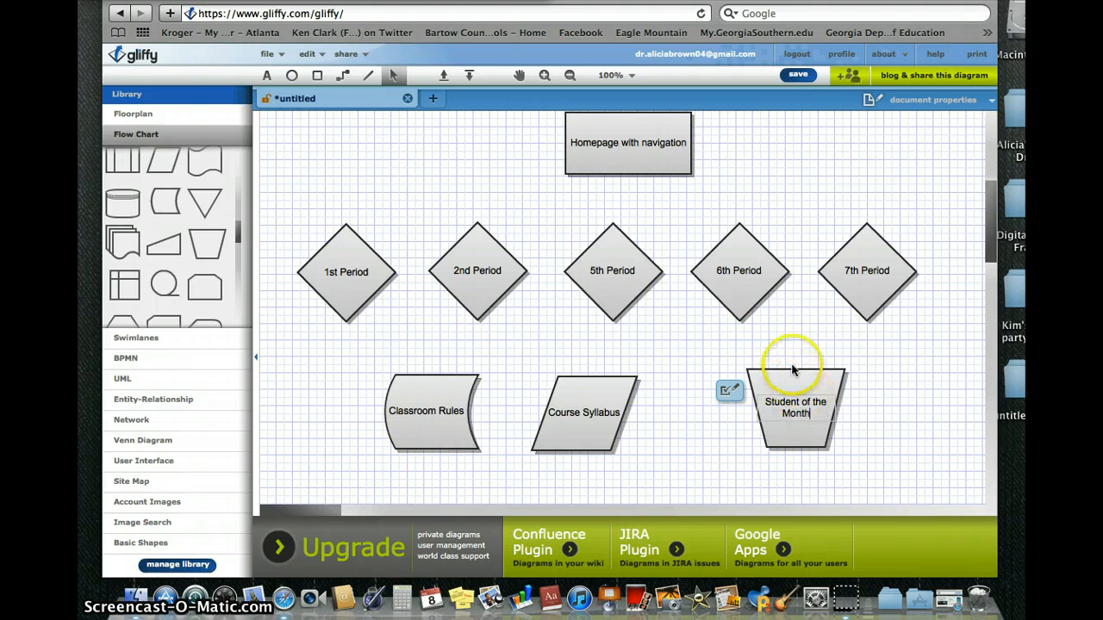
click(794, 366)
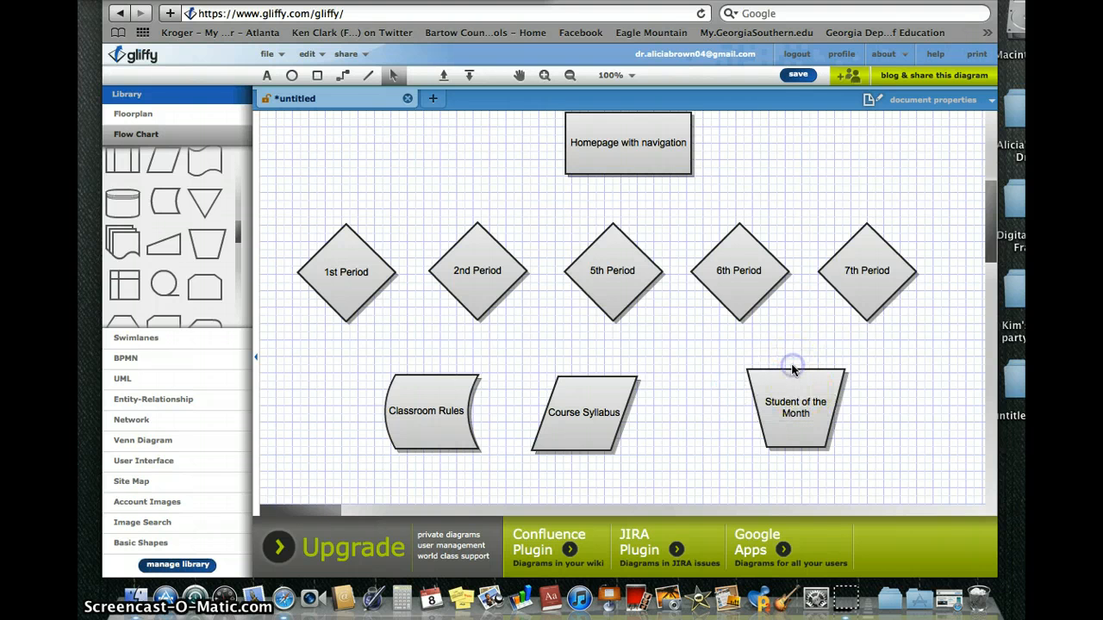
Widen the Student of the Month trapezoid so its label reads on one line.
click(753, 397)
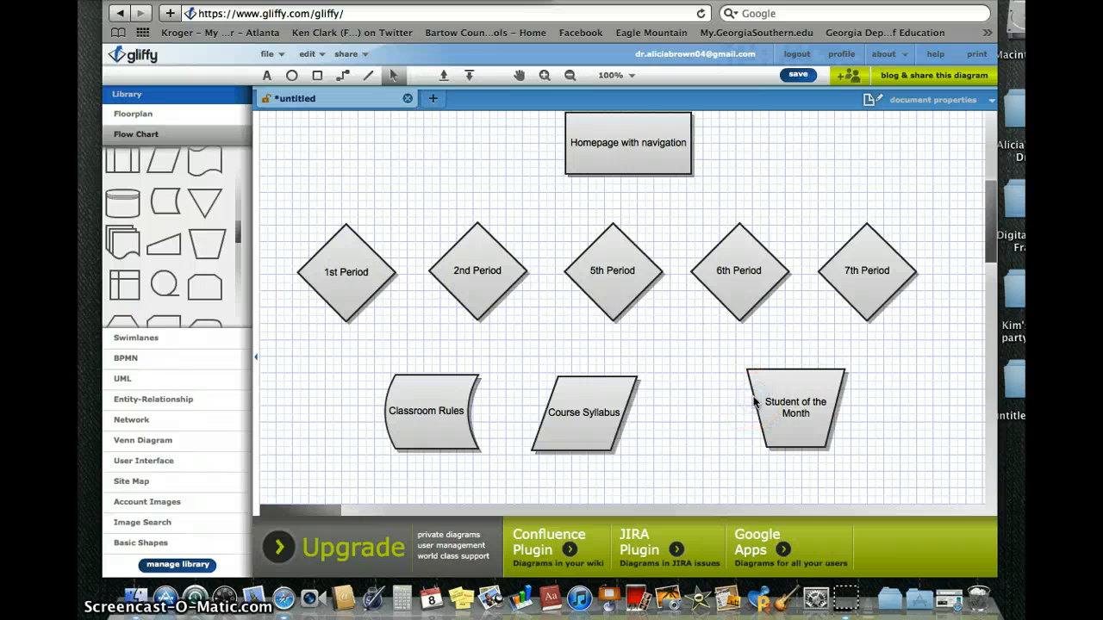
click(754, 372)
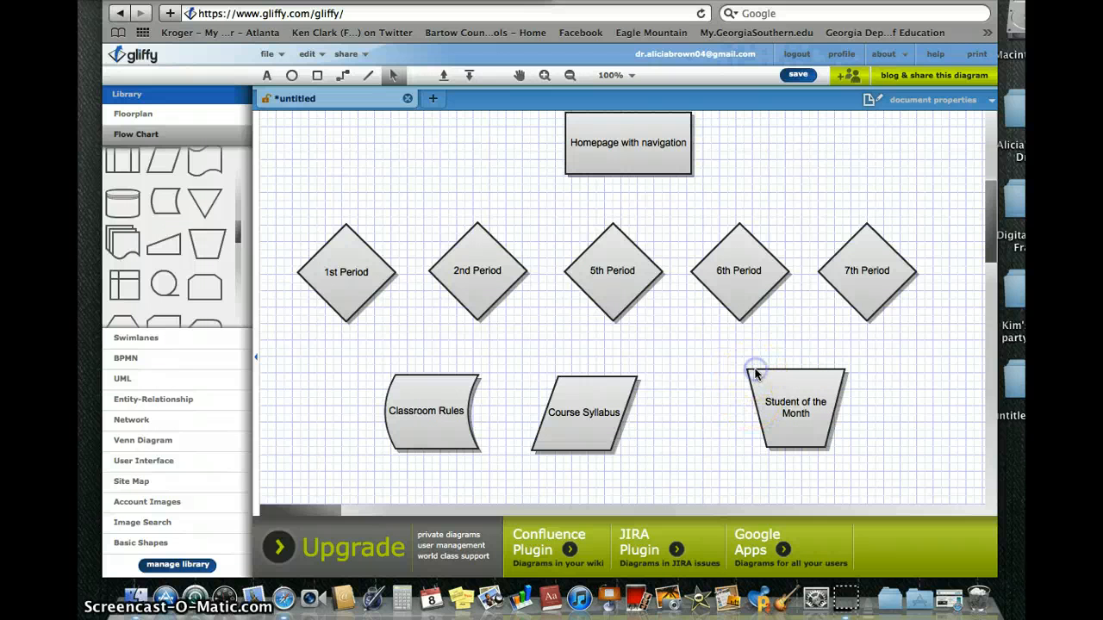
click(813, 436)
drag(758, 409, 809, 382)
Move Course Syllabus and Classroom Rules right to space the three lower shapes evenly.
click(891, 431)
click(785, 384)
drag(594, 390, 636, 387)
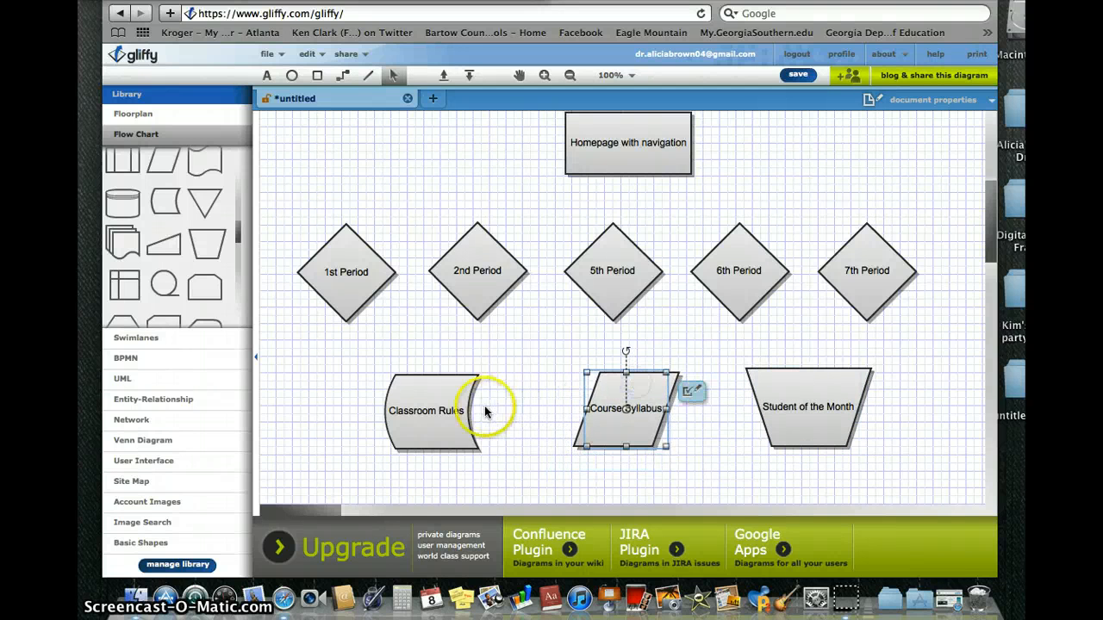
drag(454, 411, 477, 408)
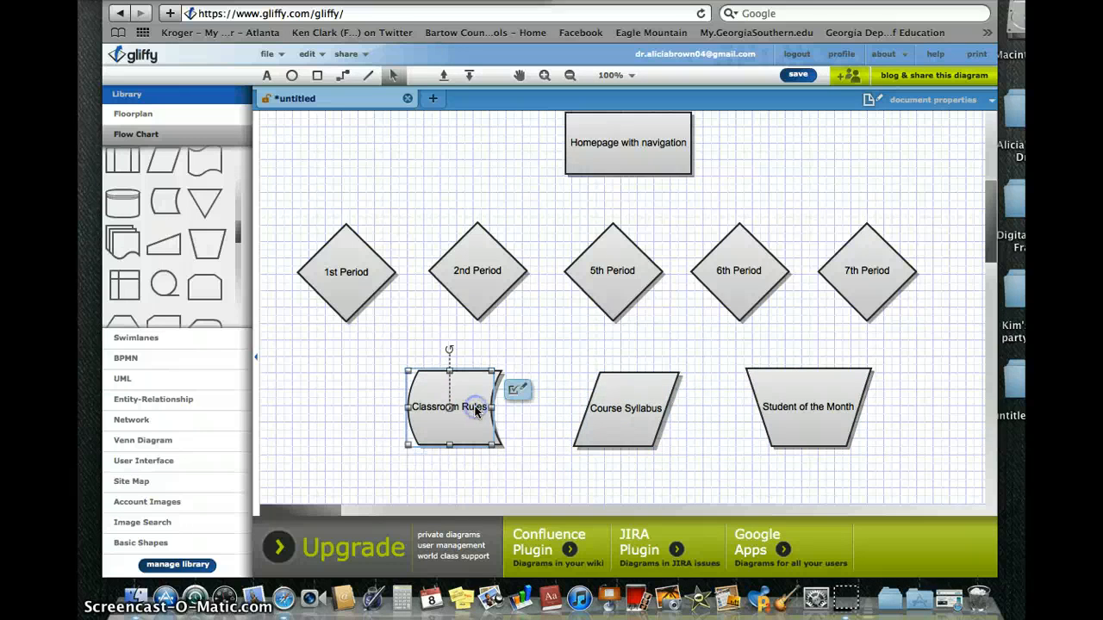
click(575, 345)
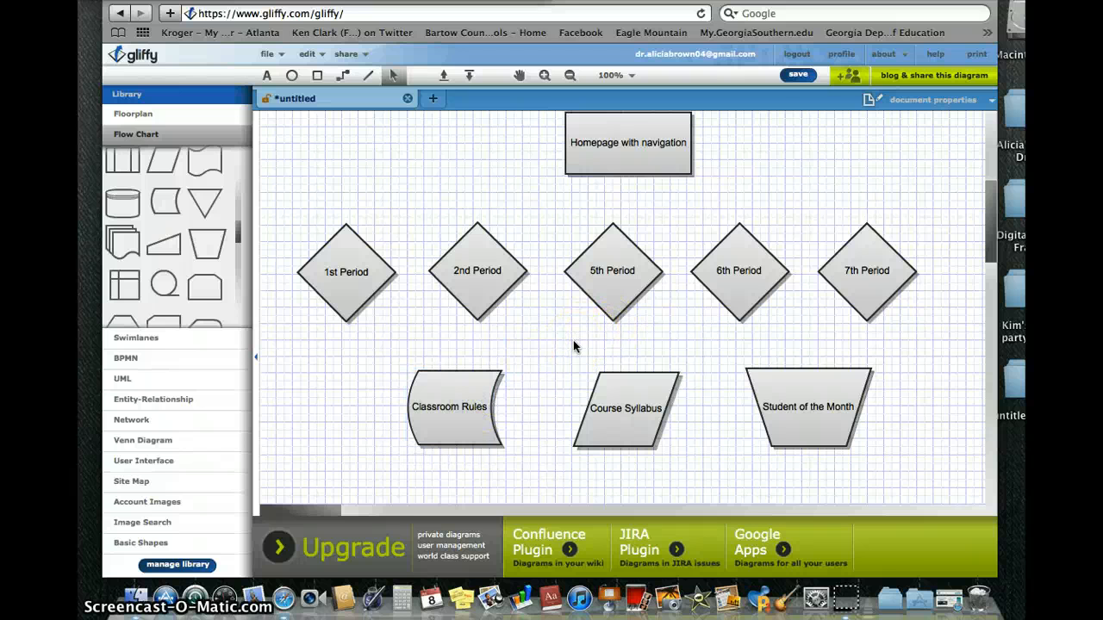
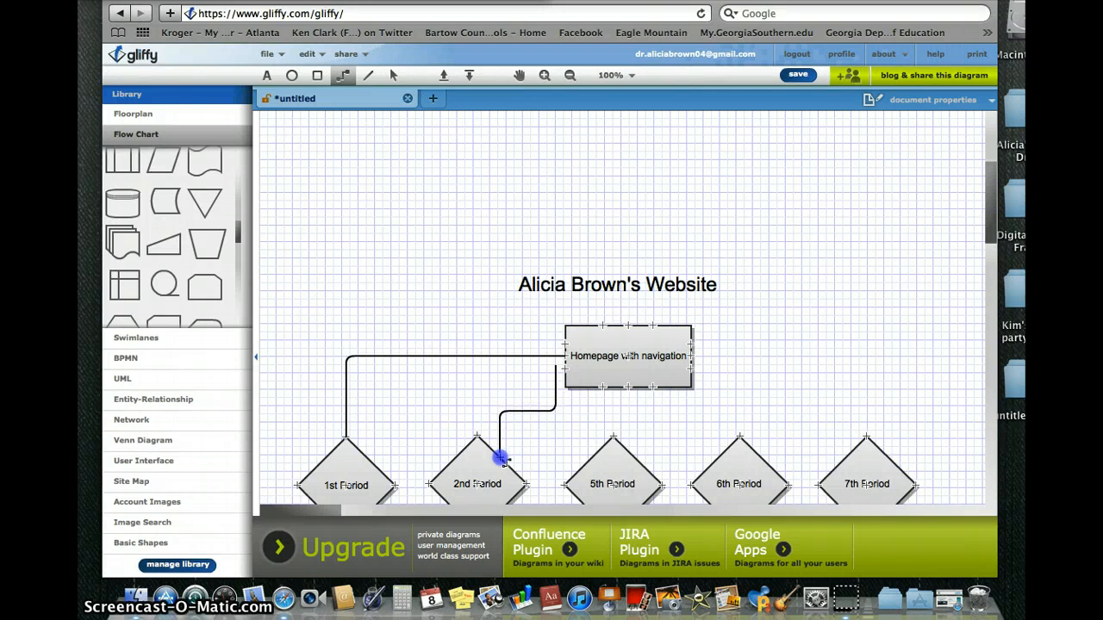
Attach the 2nd Period connector to the homepage box, then reposition its end on the box's left side.
drag(500, 459, 499, 458)
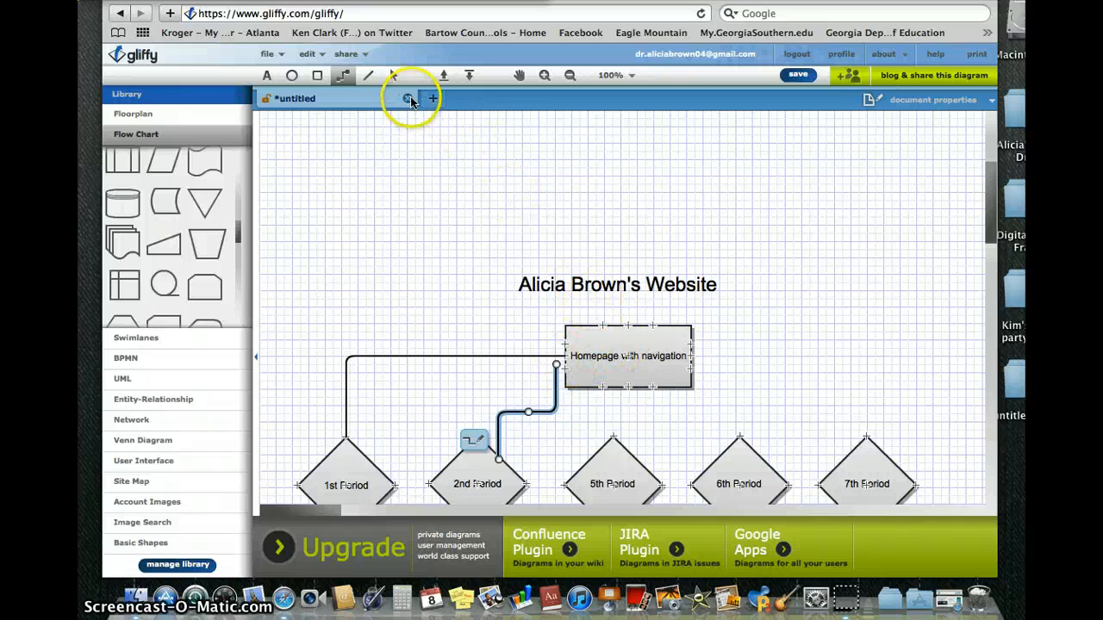
click(394, 77)
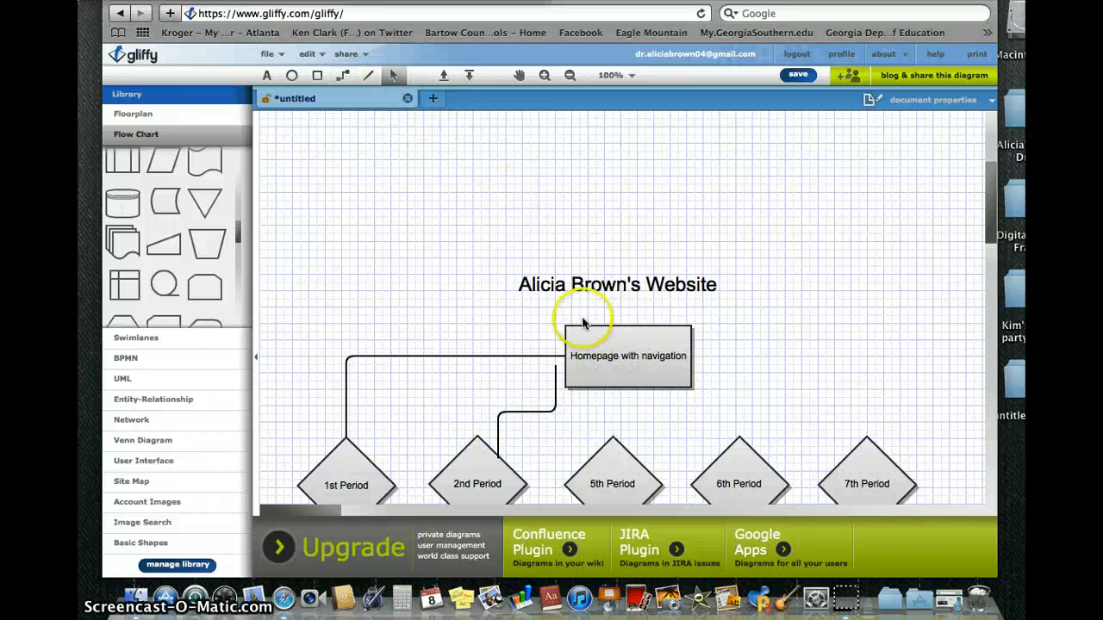
click(557, 379)
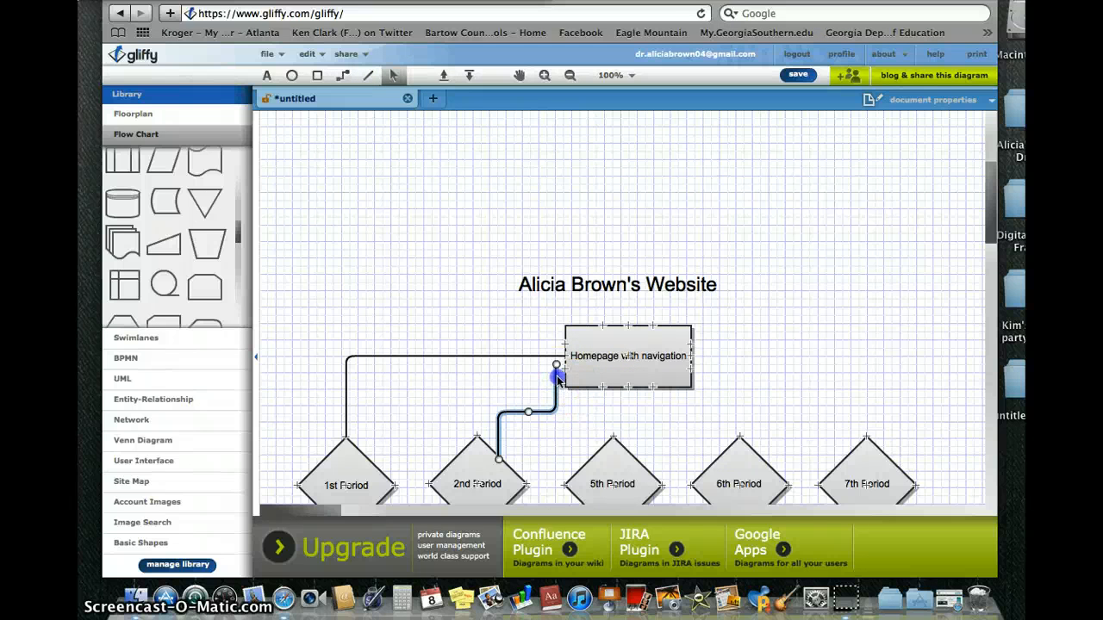
drag(558, 377, 565, 382)
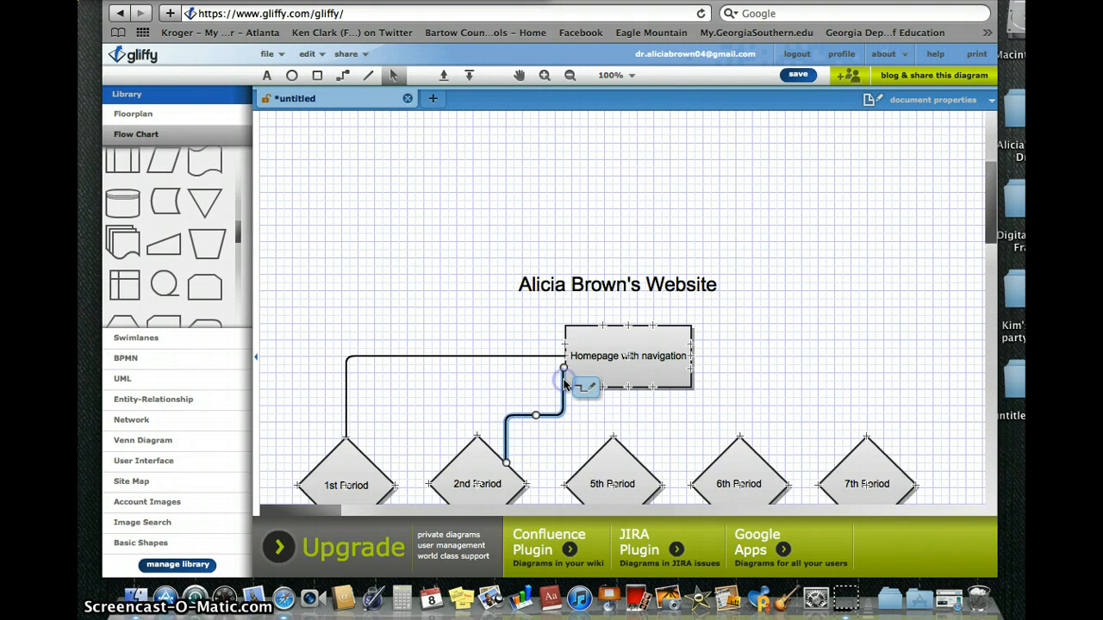
click(717, 330)
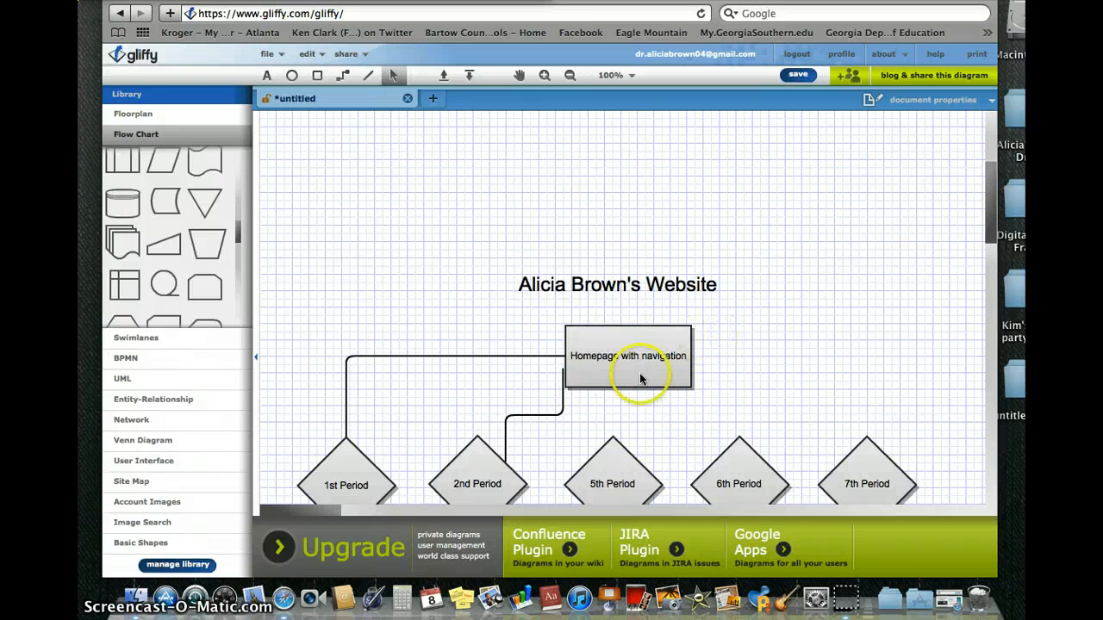
click(561, 417)
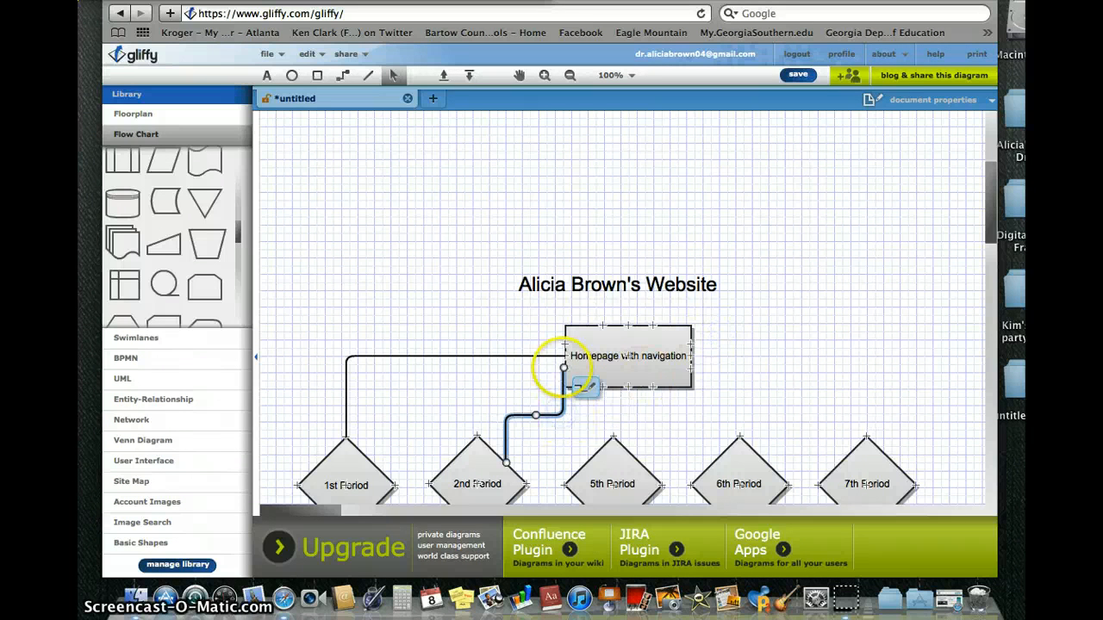
mouse_move(561, 368)
mouse_down()
mouse_move(574, 368)
mouse_move(565, 369)
mouse_up()
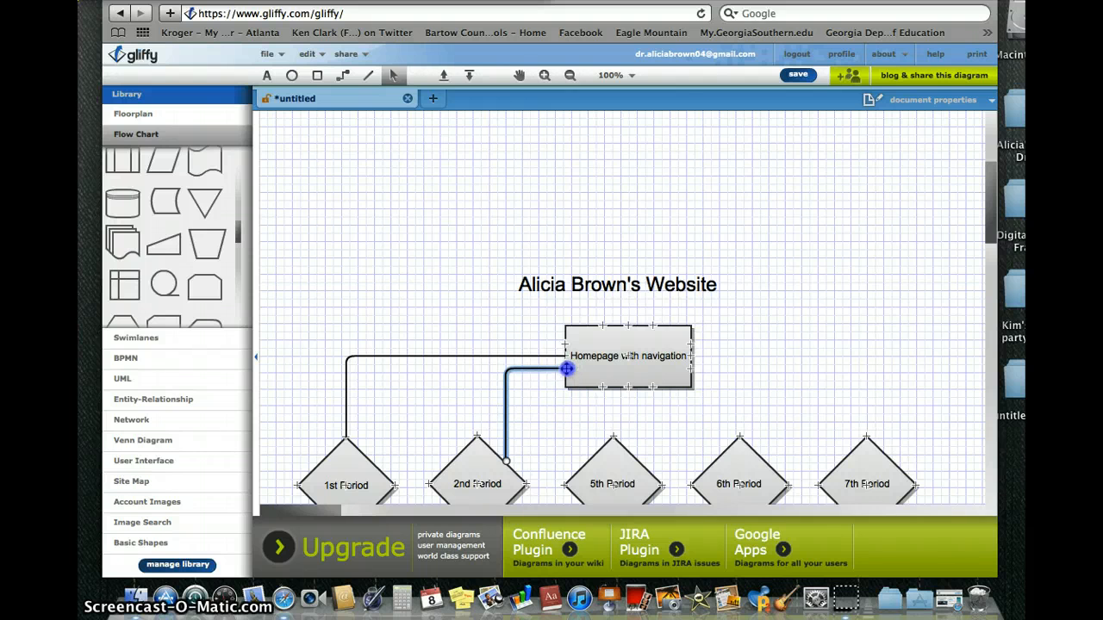
click(559, 422)
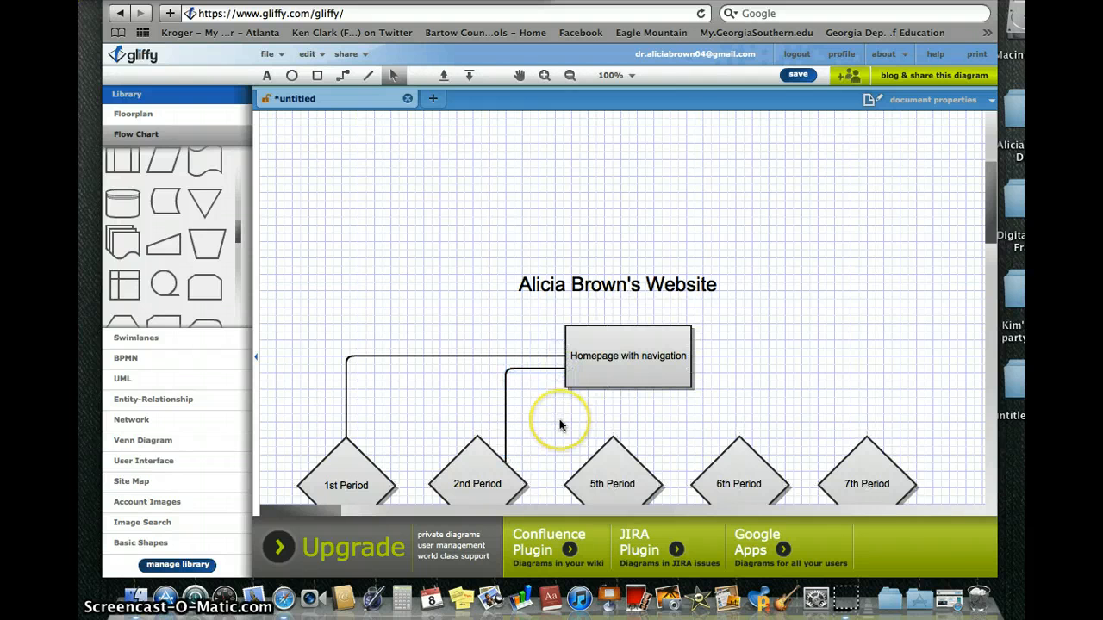
Draw connectors from the homepage box to the 5th, 6th and 7th Period diamonds.
click(344, 77)
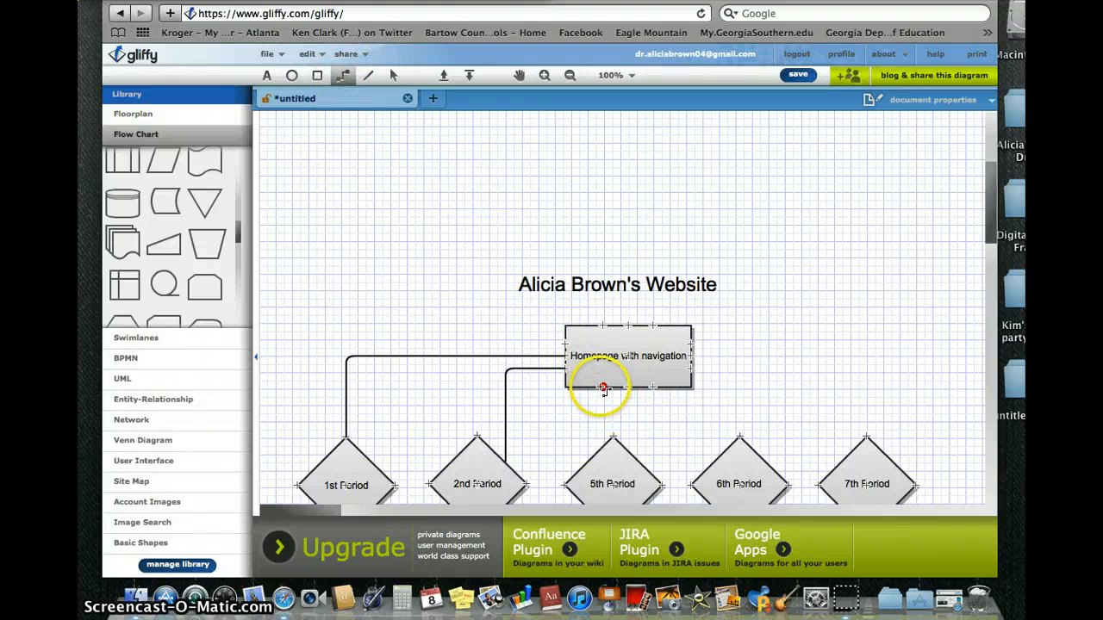
drag(602, 387, 605, 397)
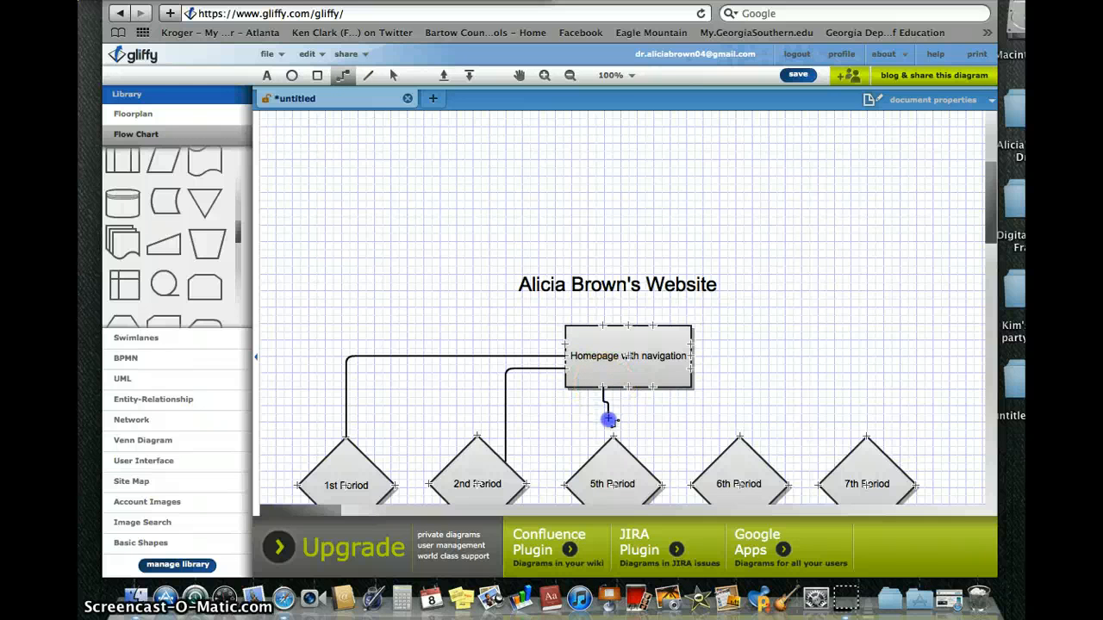
drag(612, 436, 611, 434)
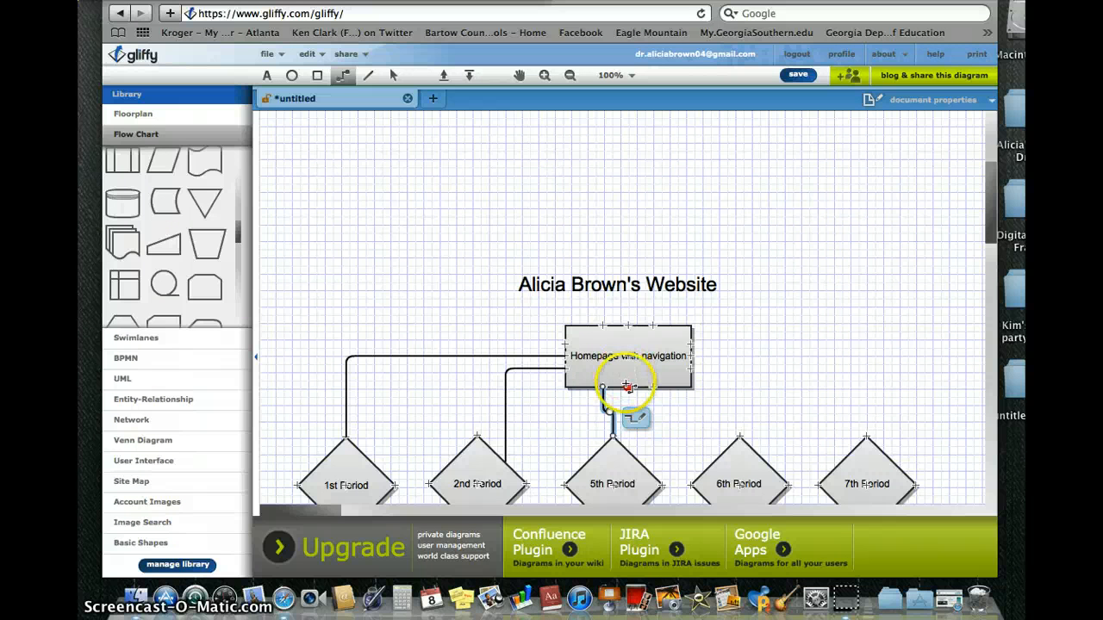
drag(628, 387, 636, 386)
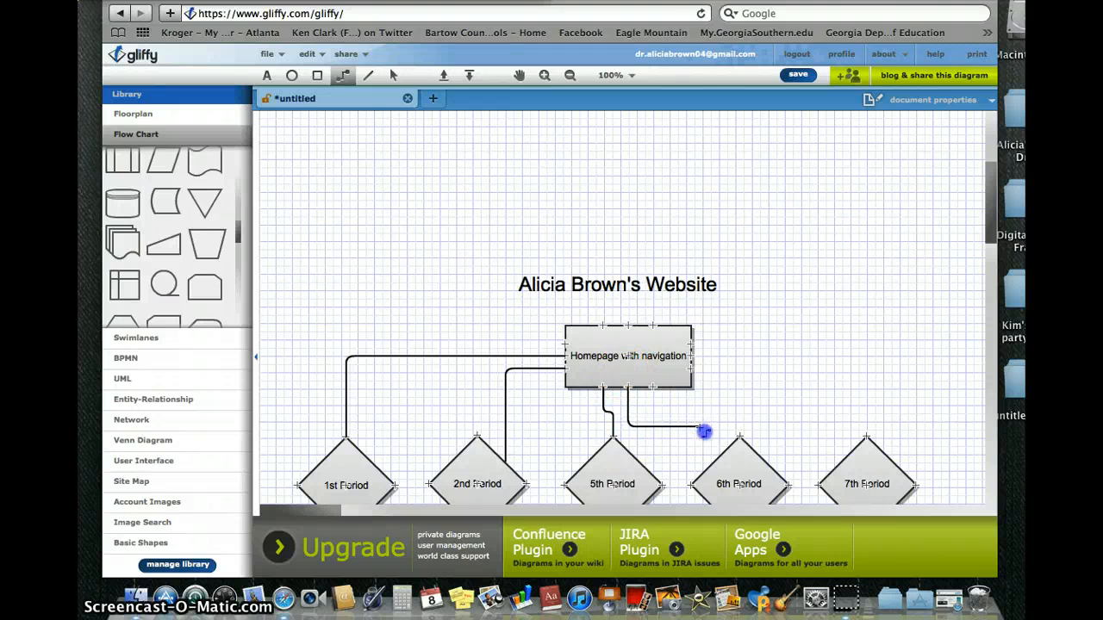
drag(741, 438, 745, 439)
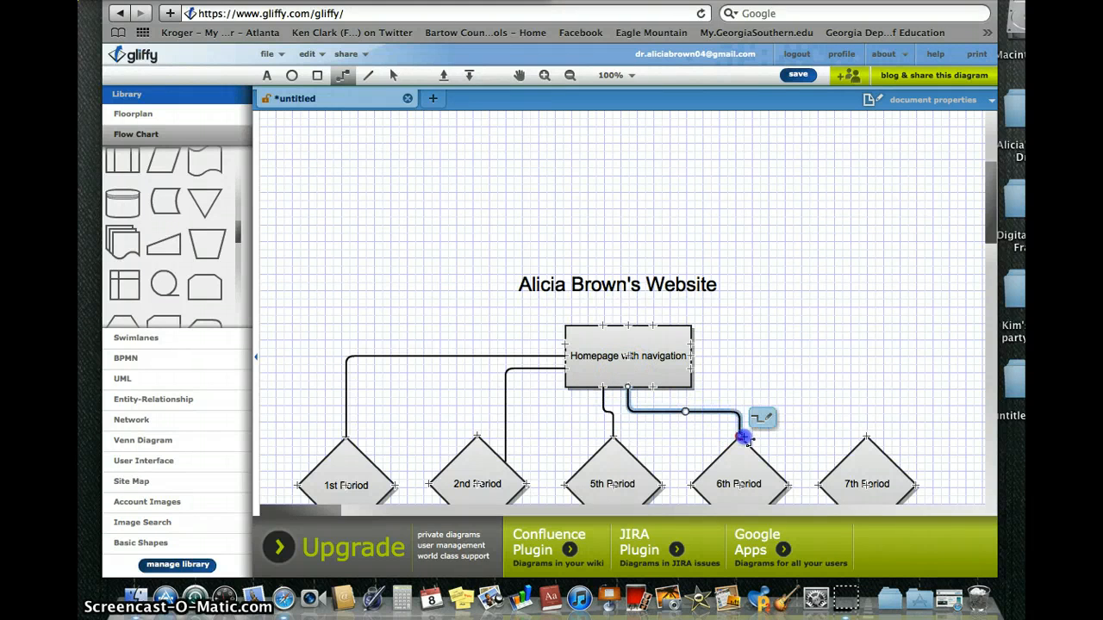
drag(691, 355, 693, 369)
drag(778, 373, 870, 434)
click(820, 281)
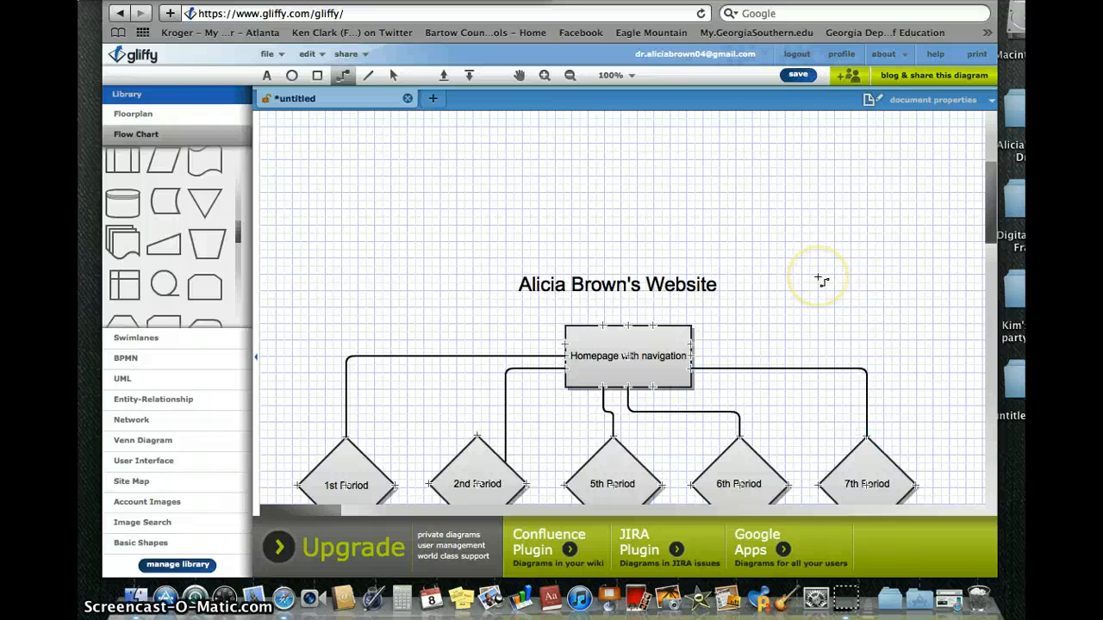
scroll(820, 280, down, 8)
scroll(821, 280, up, 4)
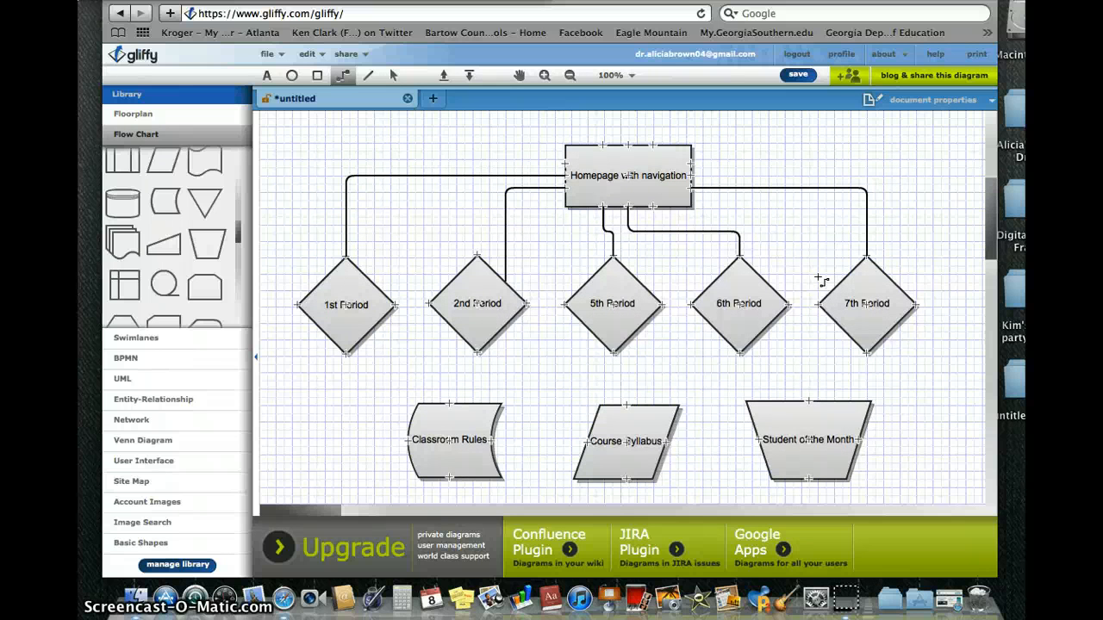
scroll(820, 280, up, 2)
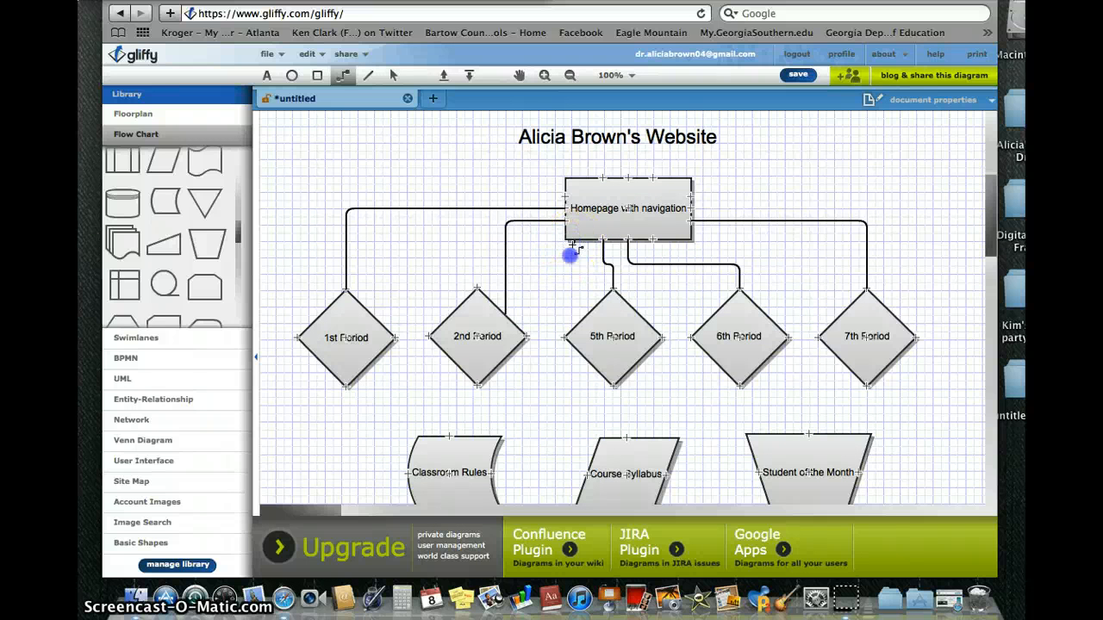
Draw connectors from the homepage box down to Classroom Rules and Course Syllabus.
drag(546, 349, 533, 405)
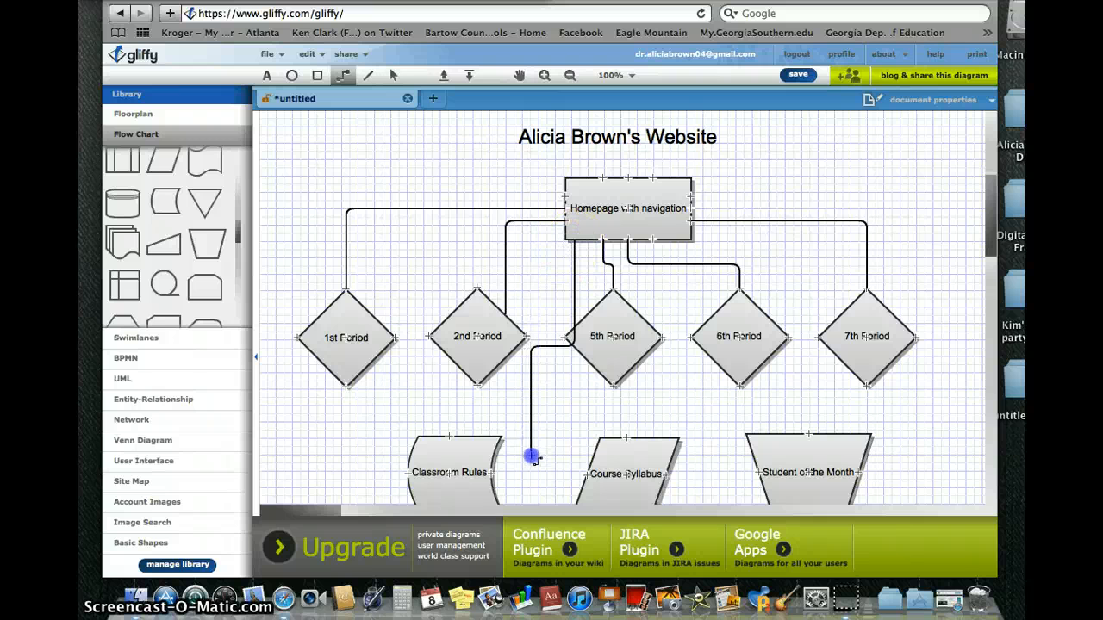
drag(531, 457, 492, 481)
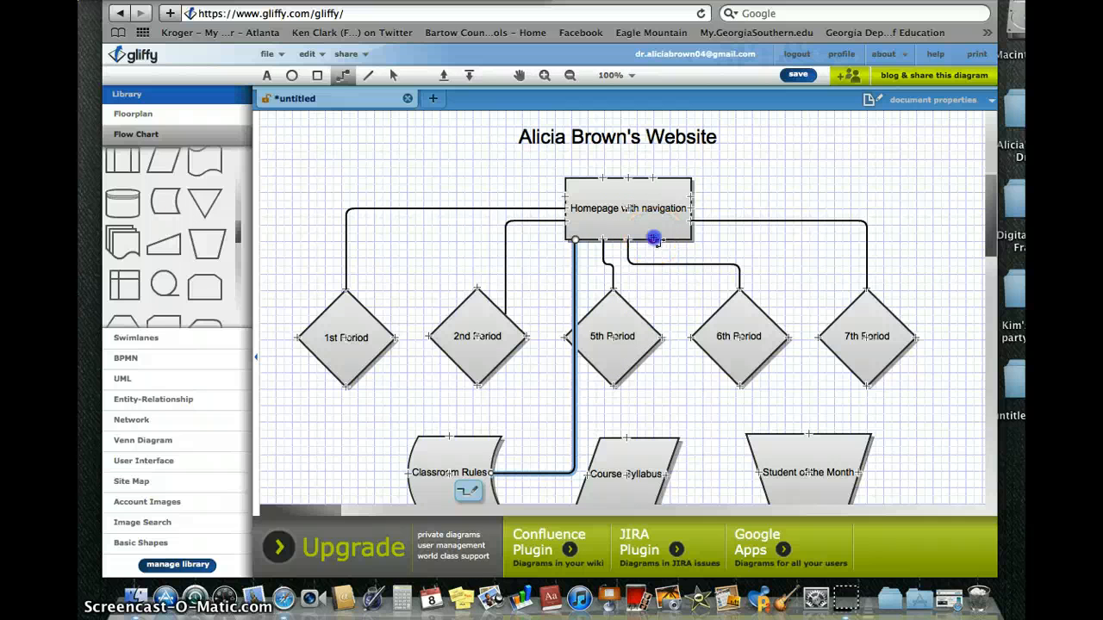
drag(655, 240, 670, 319)
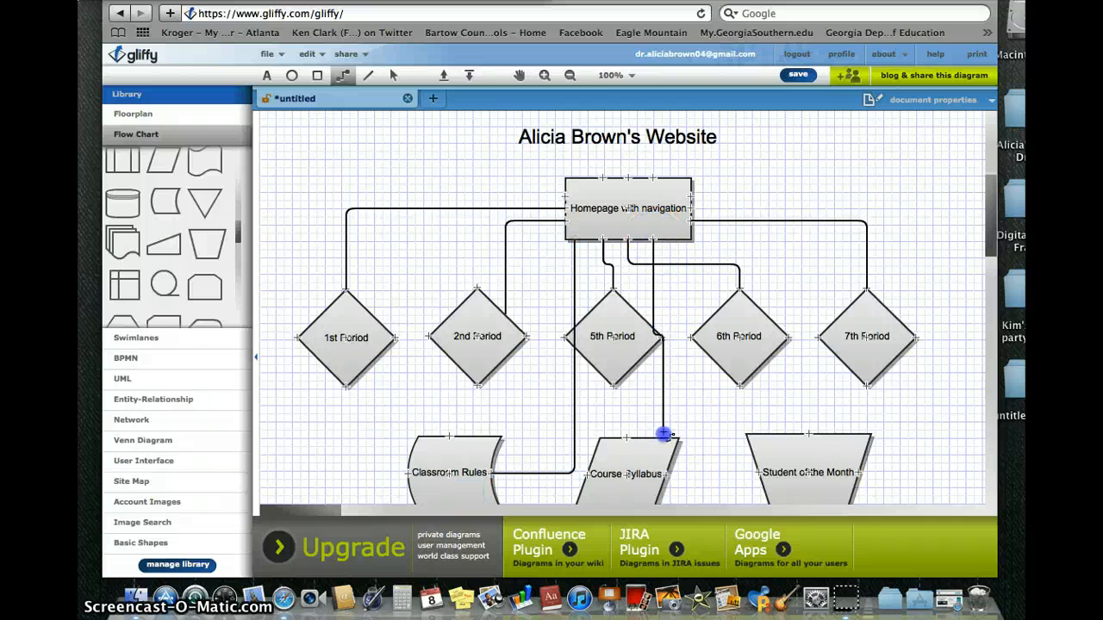
drag(666, 435, 665, 436)
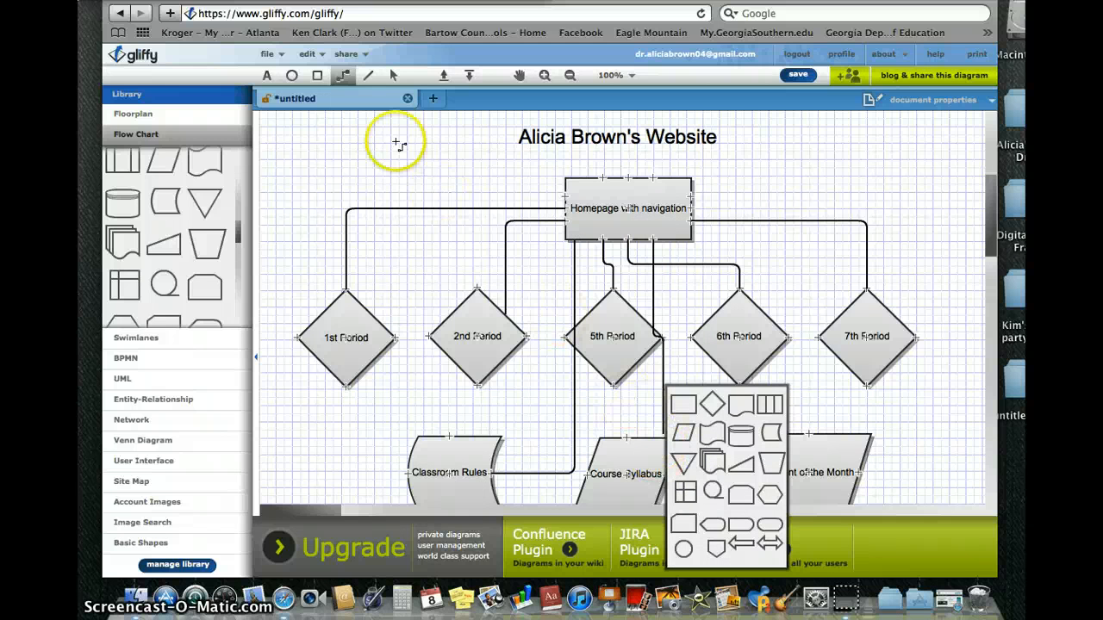
click(393, 75)
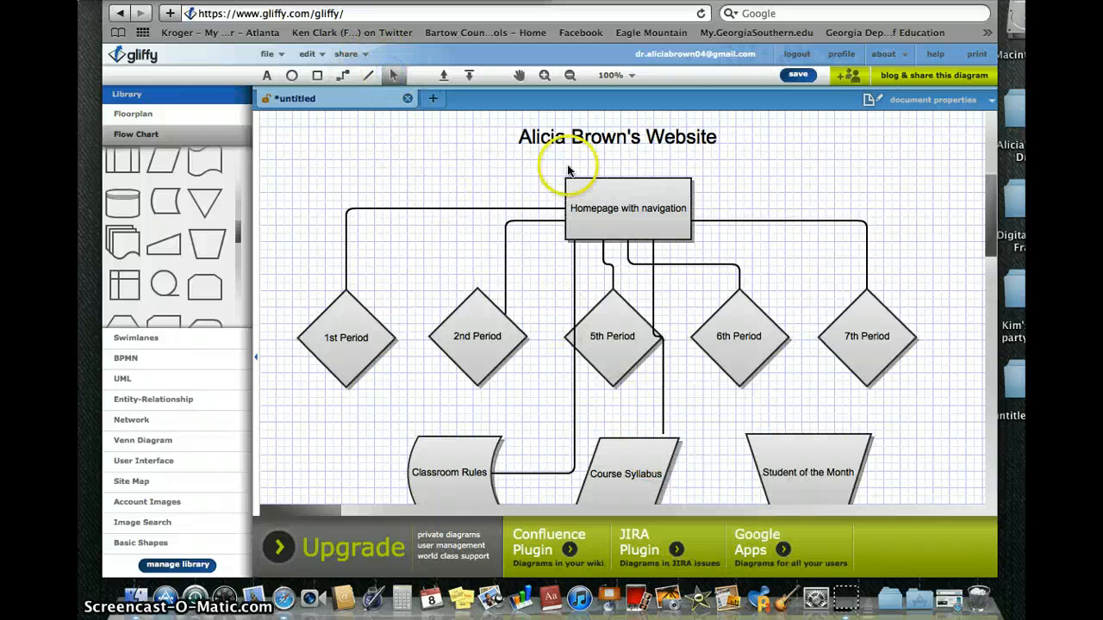
click(665, 380)
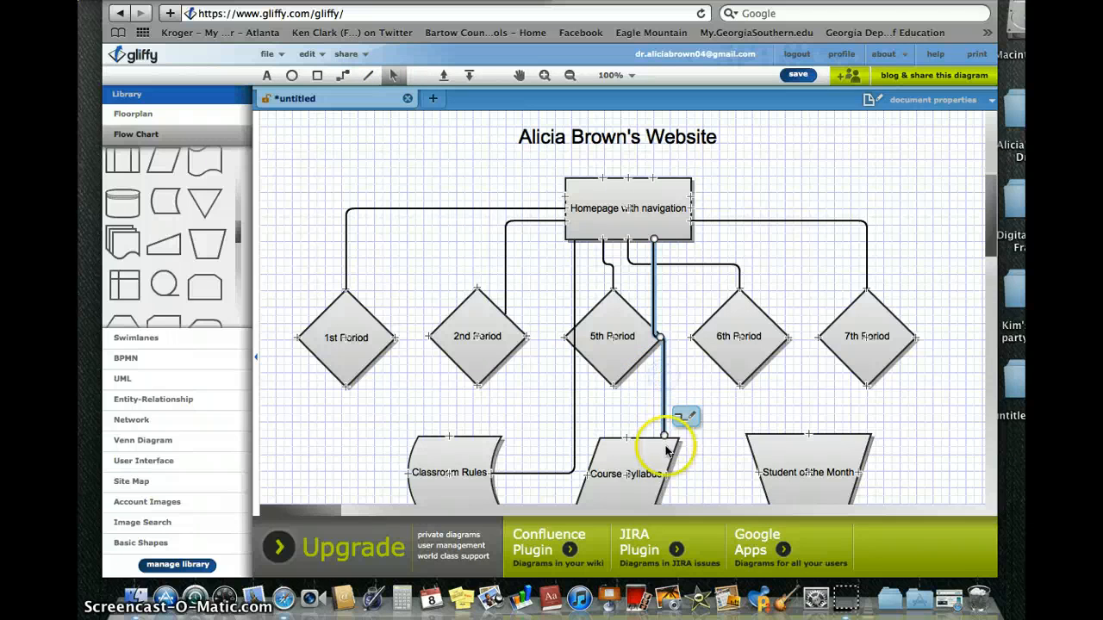
drag(664, 434, 665, 443)
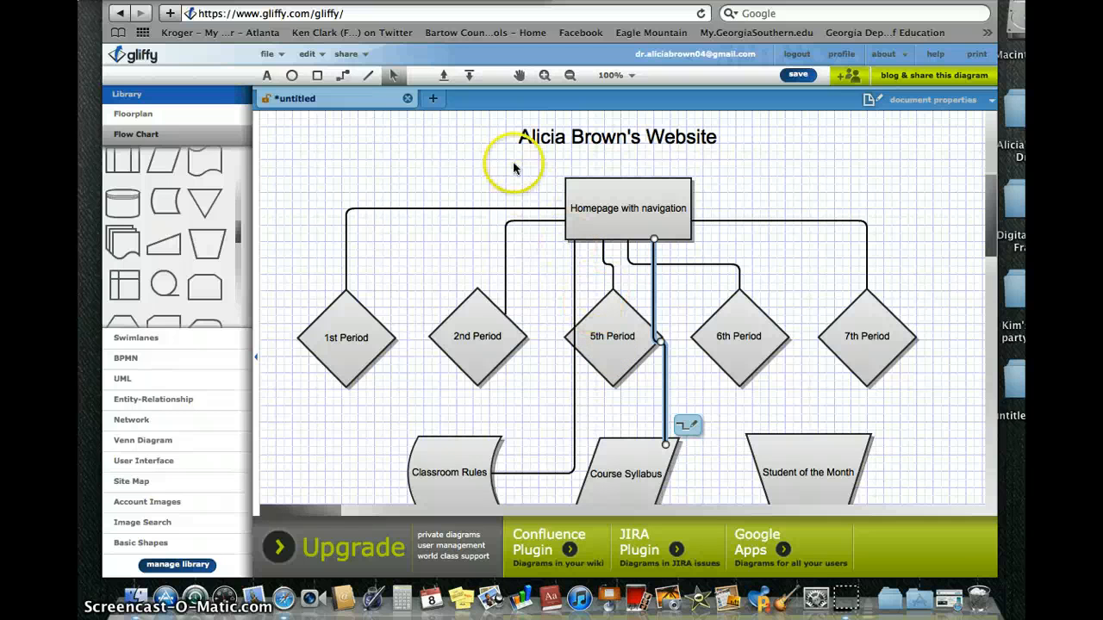
Run a connector from the homepage box down to the Student of the Month shape.
click(342, 77)
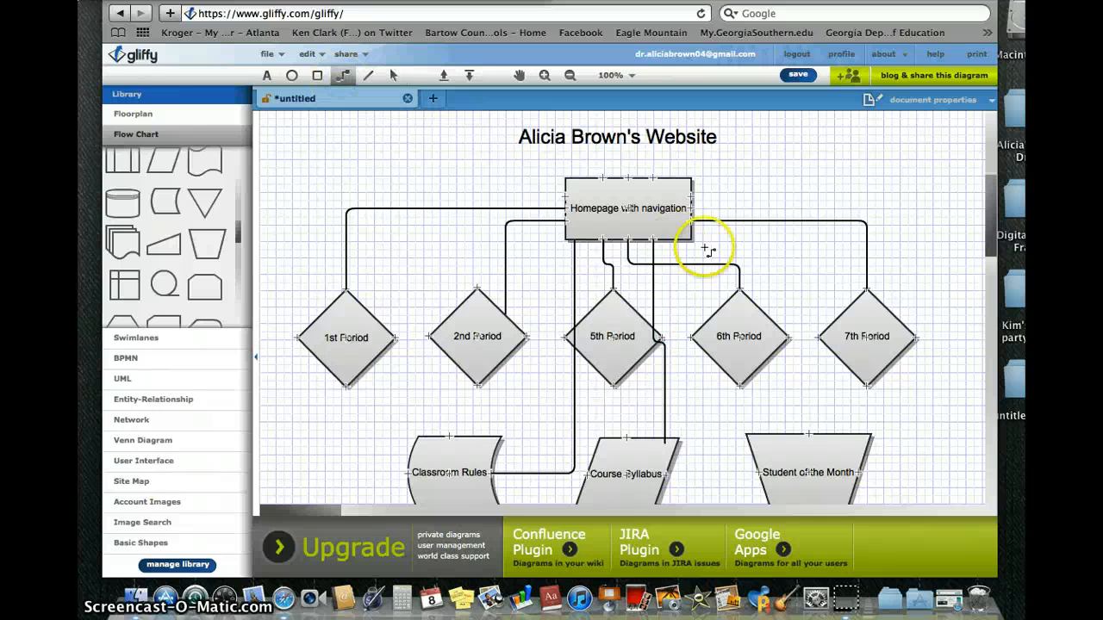
scroll(813, 323, down, 4)
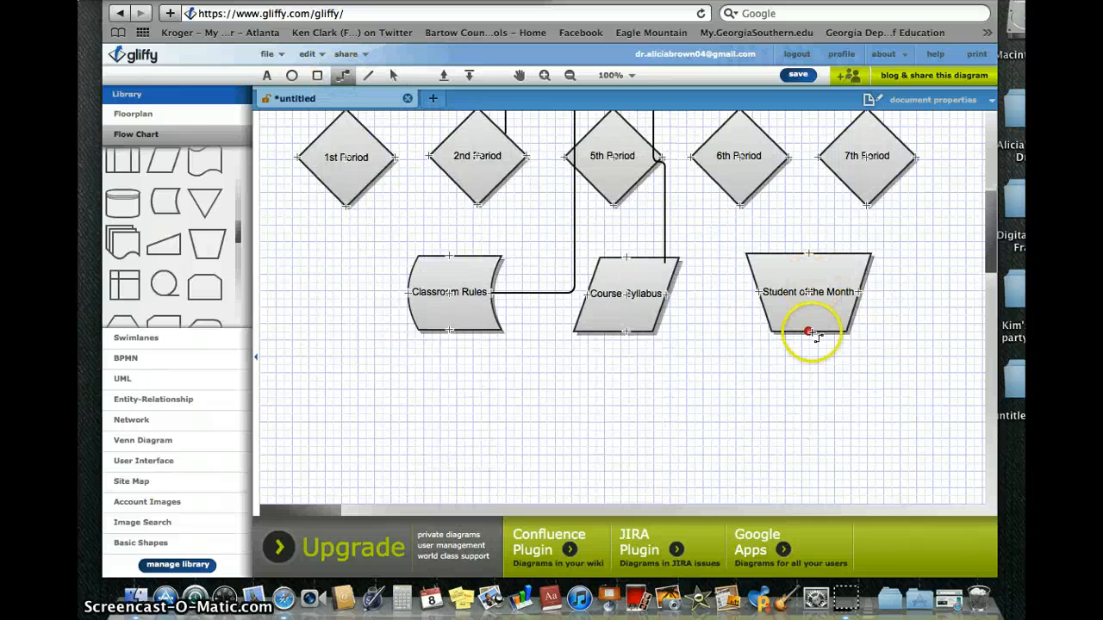
scroll(813, 327, up, 5)
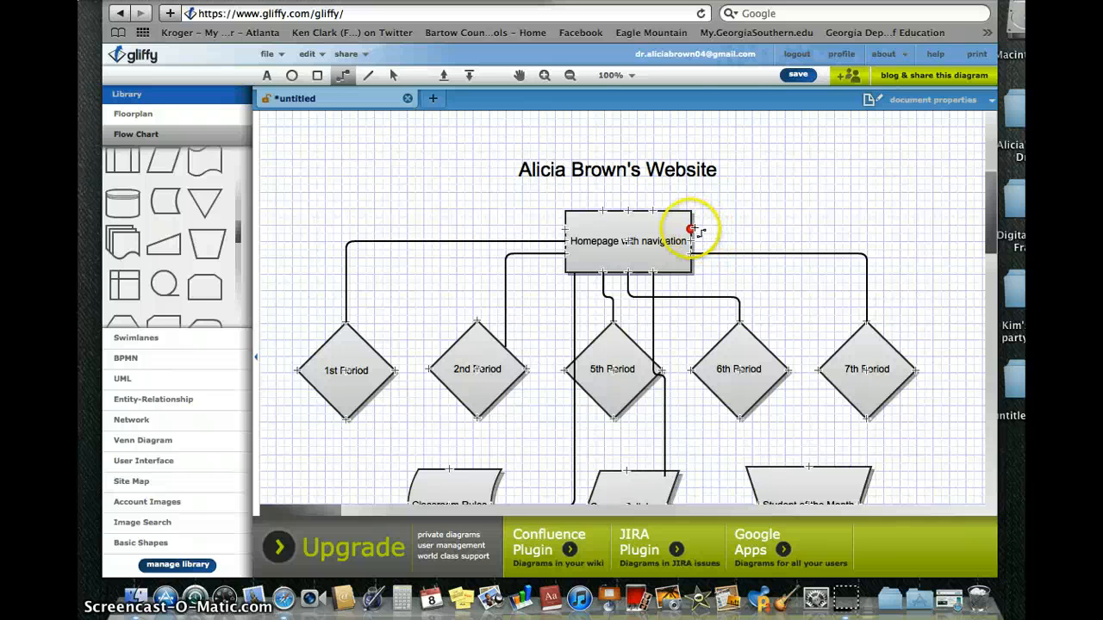
mouse_move(813, 222)
mouse_down()
mouse_move(815, 286)
mouse_move(926, 256)
mouse_move(938, 242)
mouse_move(970, 251)
mouse_move(990, 365)
mouse_move(854, 296)
mouse_move(870, 385)
mouse_move(936, 470)
mouse_move(830, 480)
mouse_move(626, 470)
mouse_move(638, 468)
mouse_move(606, 448)
mouse_move(586, 448)
mouse_move(578, 469)
mouse_up()
right_click(896, 338)
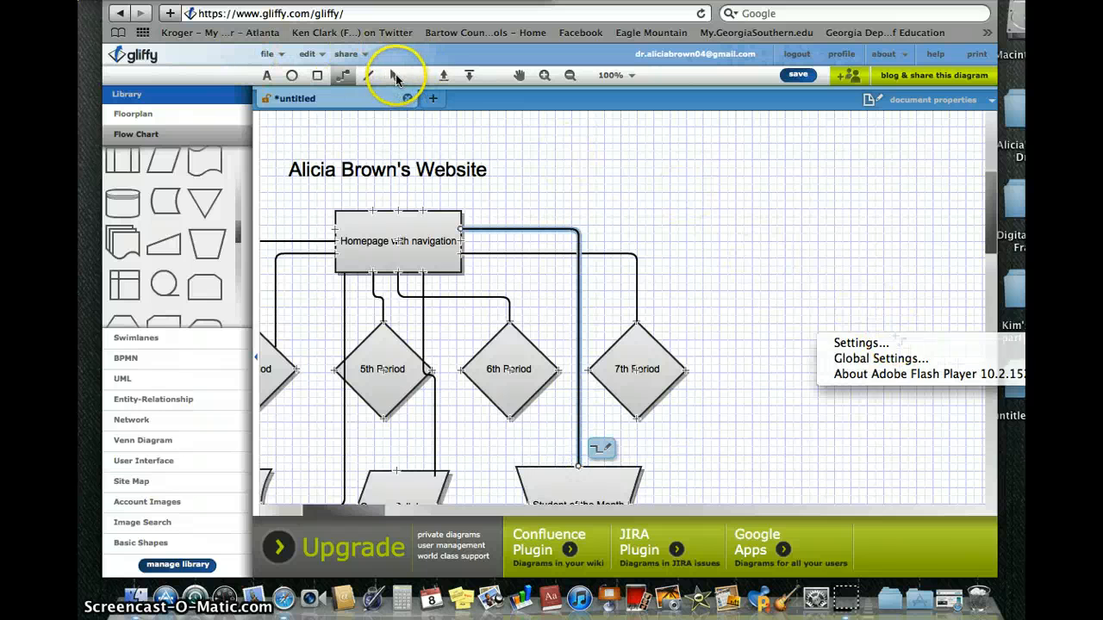
click(395, 77)
scroll(609, 255, down, 3)
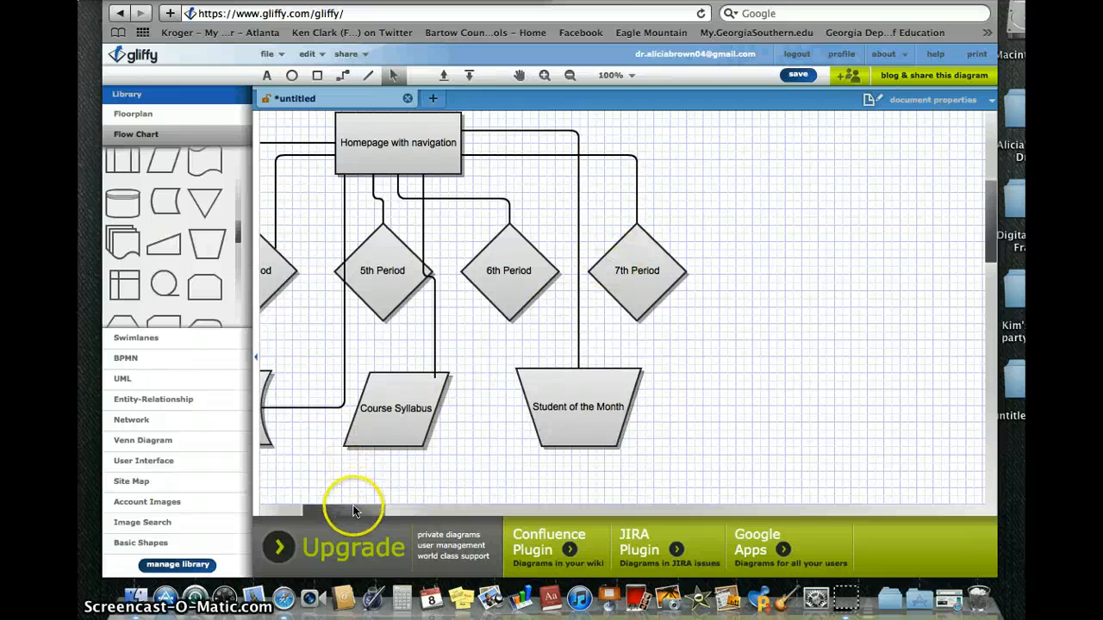
drag(352, 510, 309, 511)
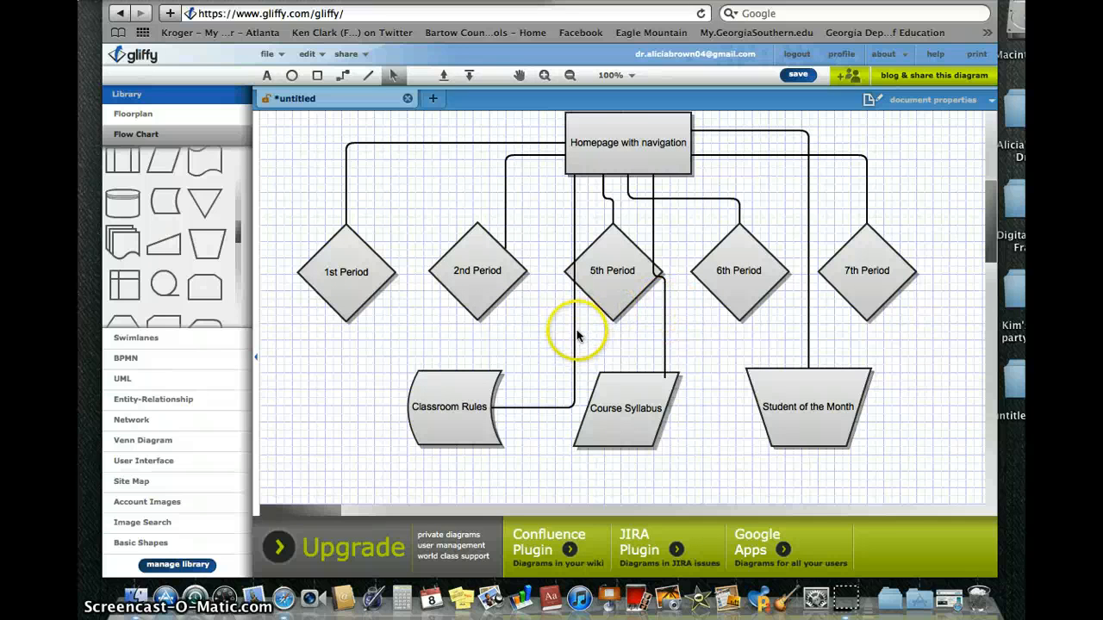
Shift the Classroom Rules connector left and attach it to the shape's right edge.
drag(576, 336, 562, 334)
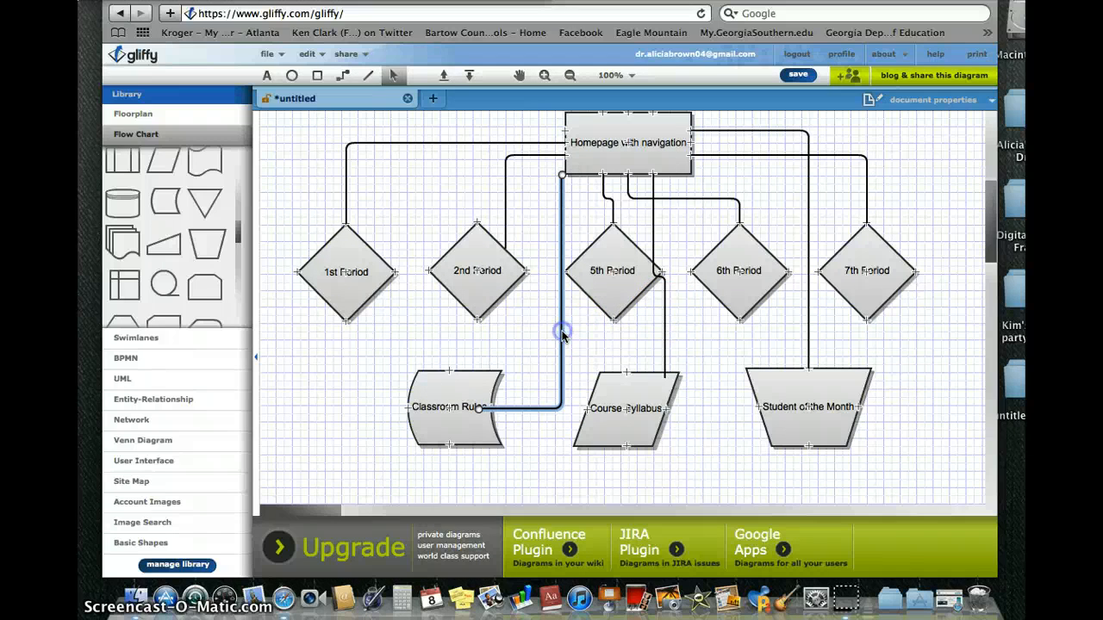
click(478, 407)
drag(478, 406, 496, 411)
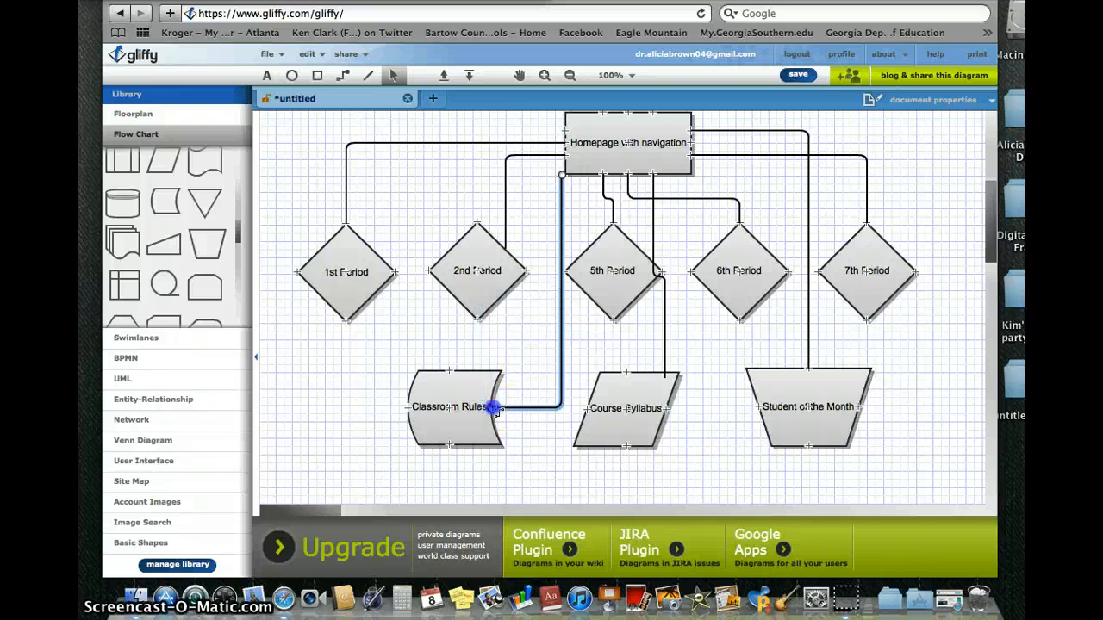
click(541, 464)
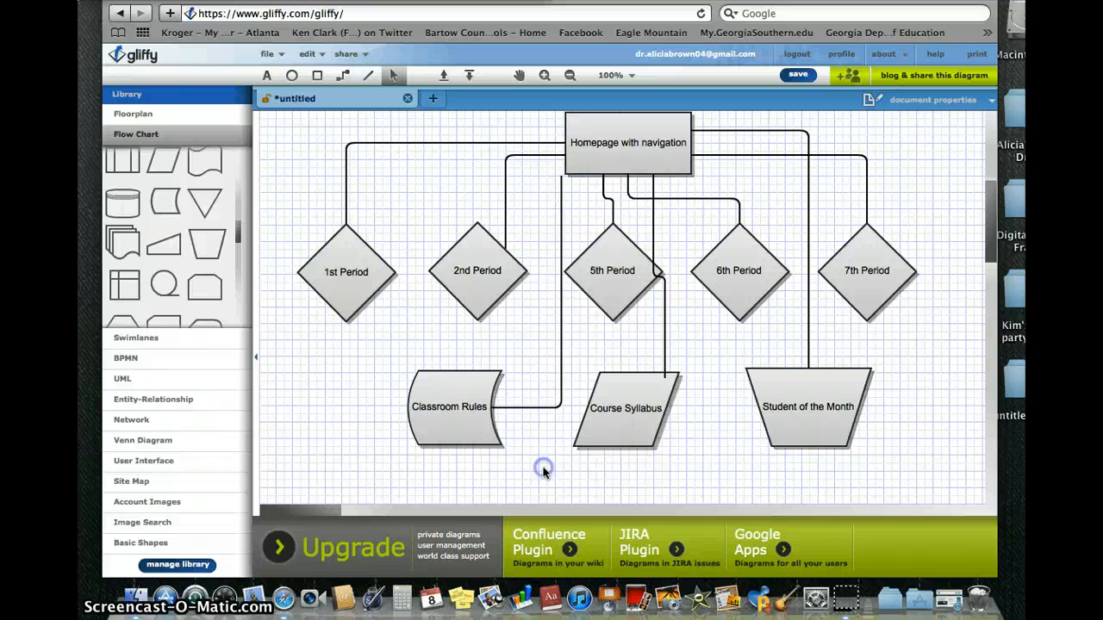
Reroute the Course Syllabus connector's end and move Course Syllabus and Student of the Month right.
click(653, 187)
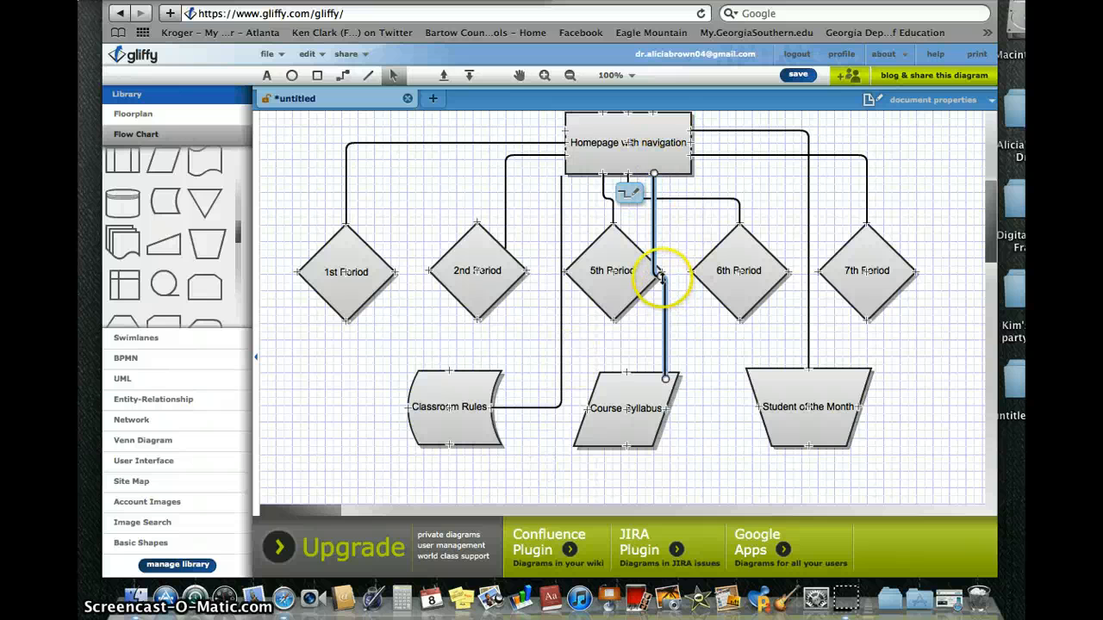
drag(665, 377, 629, 376)
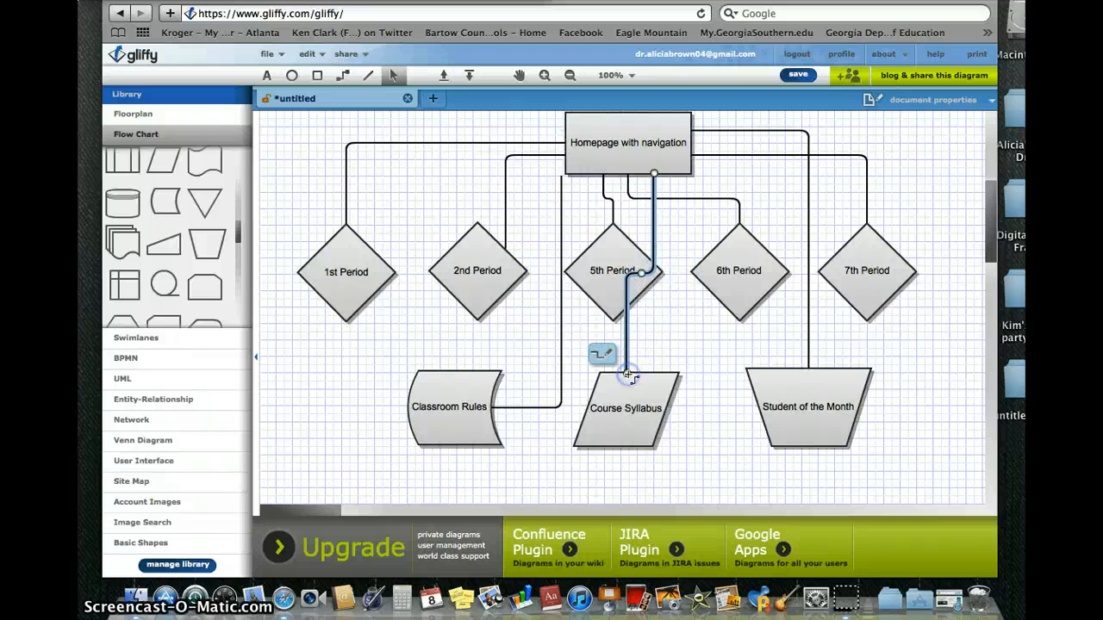
click(637, 427)
drag(644, 424, 688, 428)
mouse_move(801, 418)
mouse_down()
mouse_move(817, 434)
mouse_move(808, 431)
mouse_up()
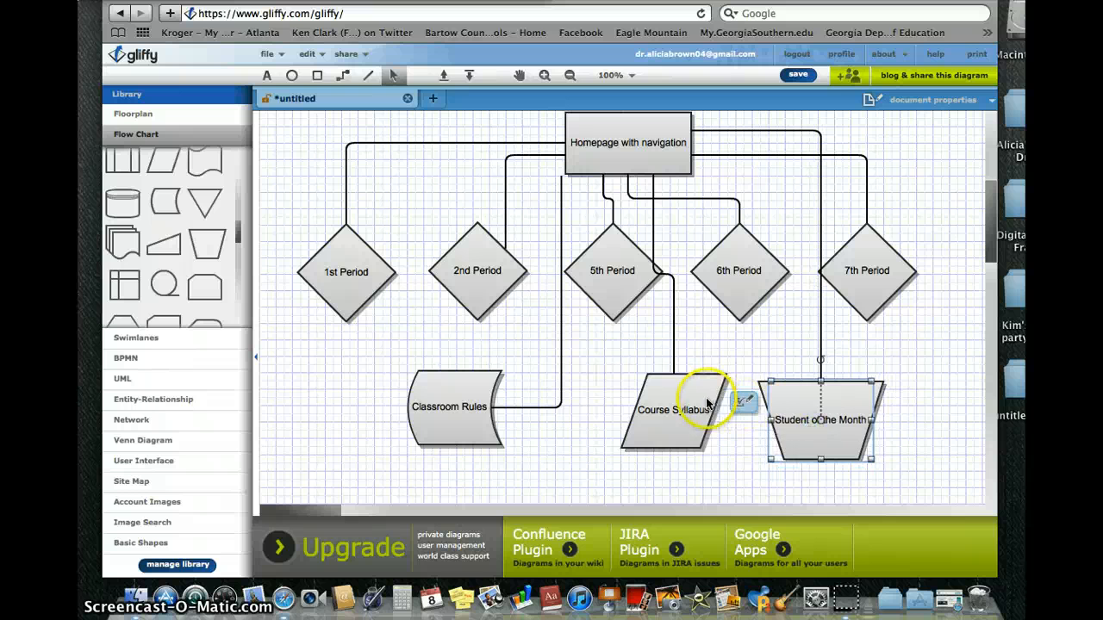
drag(697, 400, 709, 402)
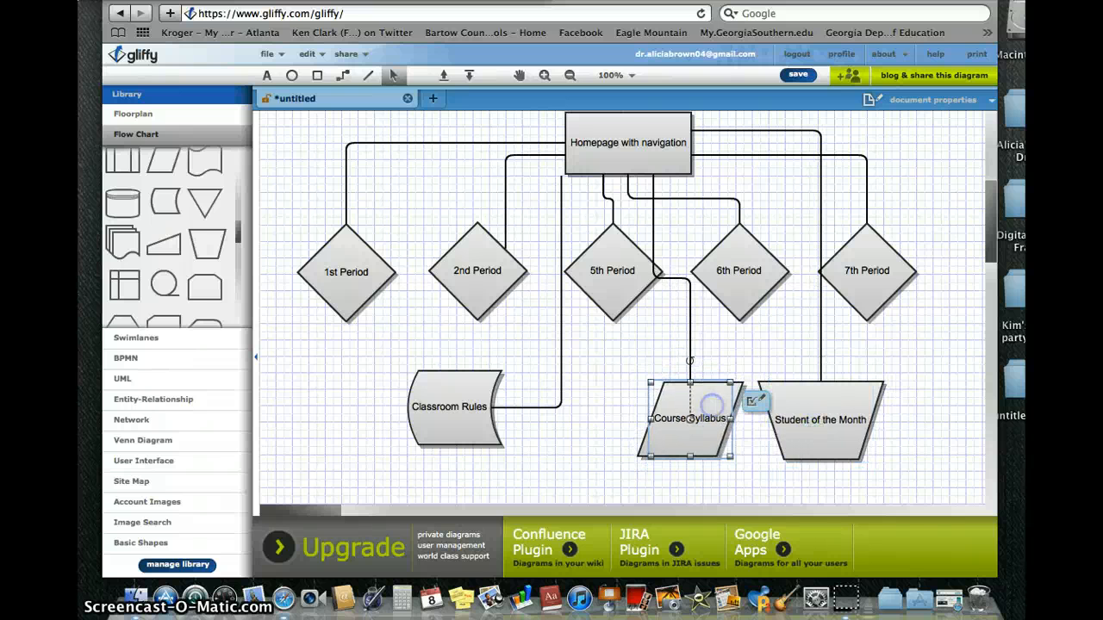
Route the Course Syllabus connector between the 5th and 6th Period diamonds onto its top.
mouse_move(652, 229)
mouse_down()
mouse_move(672, 251)
mouse_move(666, 235)
mouse_up()
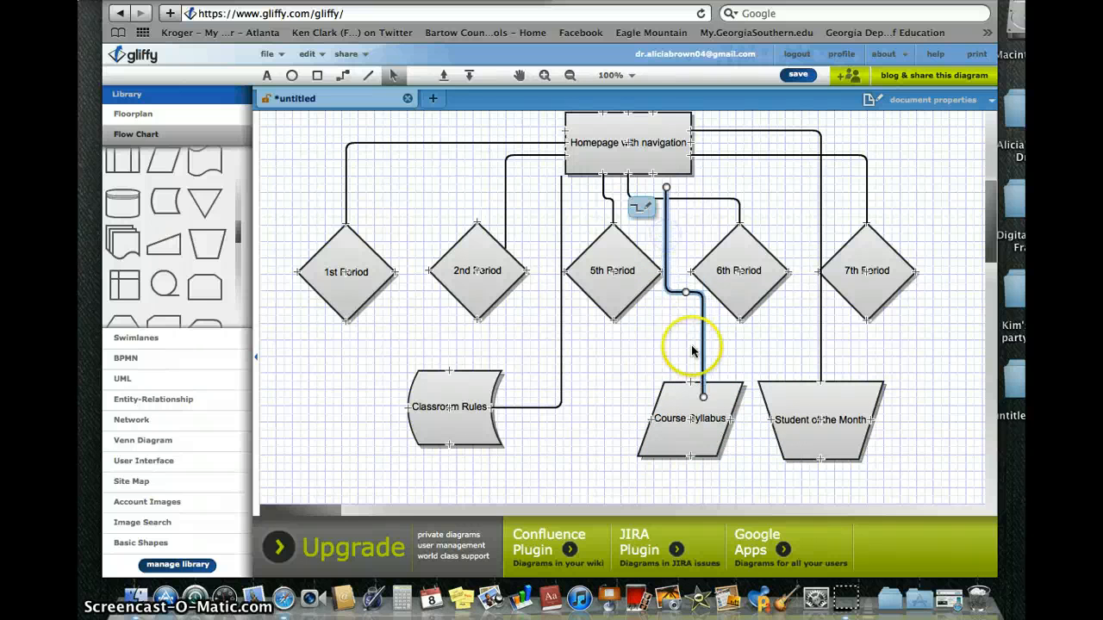
mouse_move(705, 382)
mouse_down()
mouse_move(703, 397)
mouse_move(692, 347)
mouse_move(679, 362)
mouse_move(691, 383)
mouse_up()
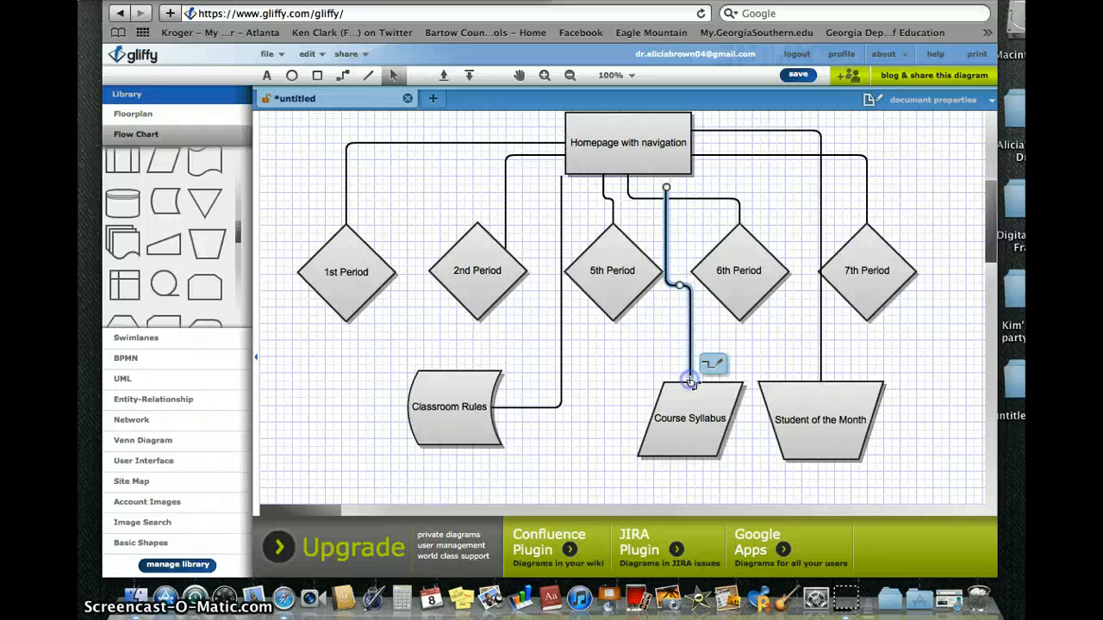
click(599, 348)
click(490, 407)
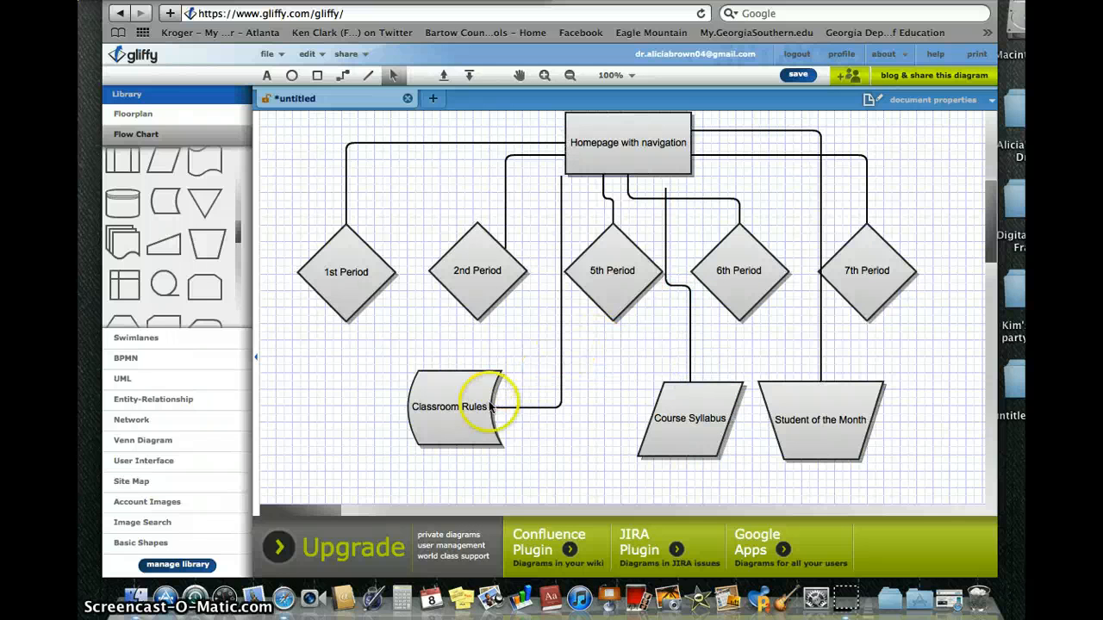
scroll(488, 410, up, 5)
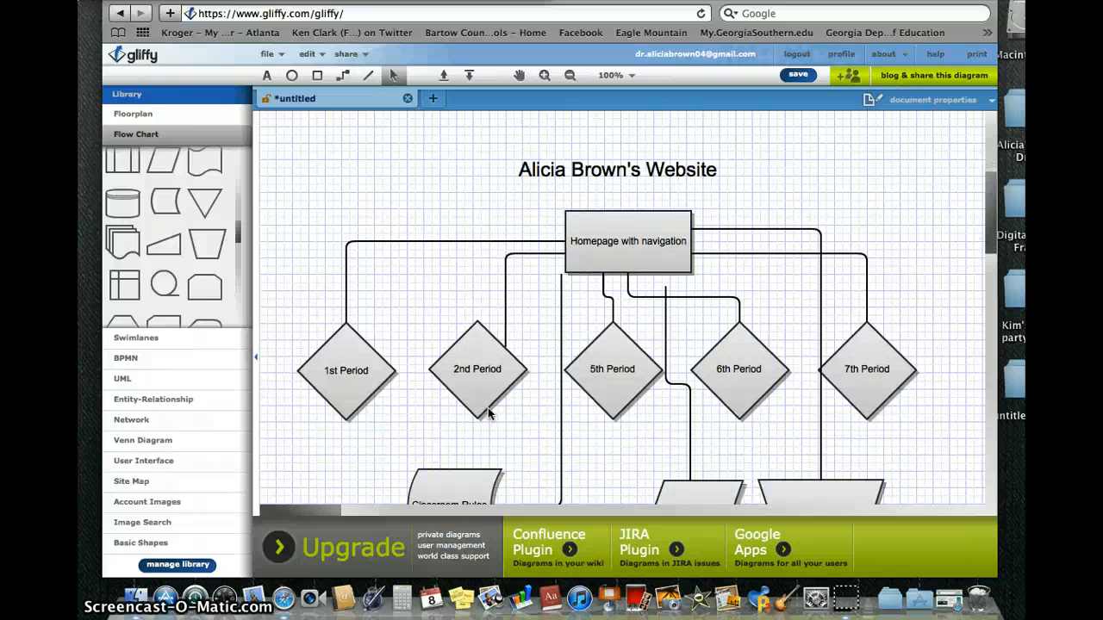
scroll(488, 413, down, 3)
scroll(487, 413, down, 4)
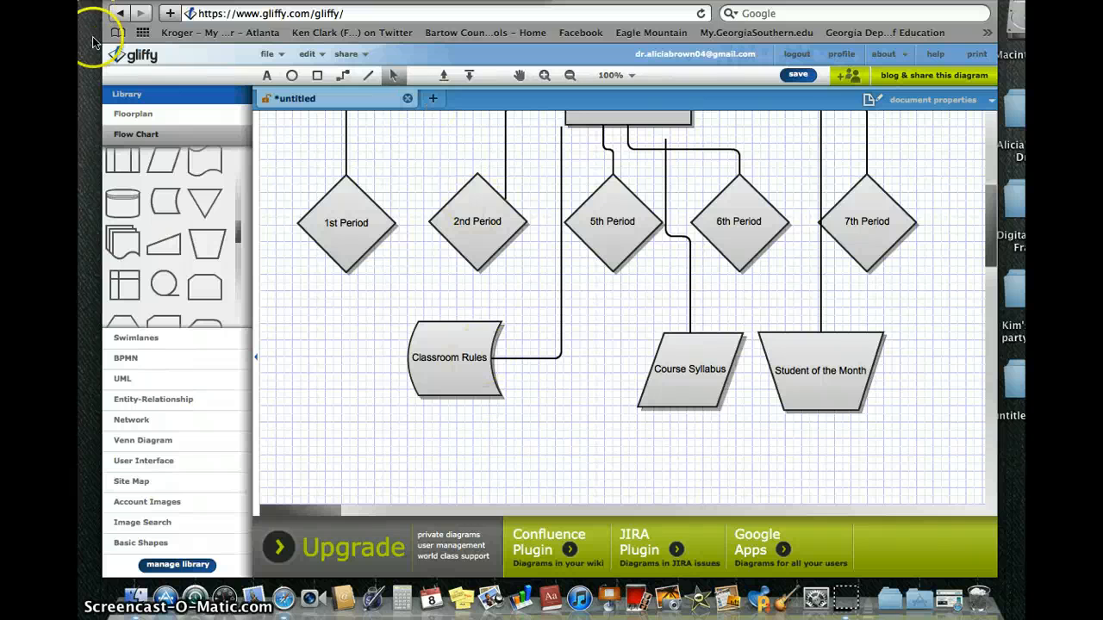
Save the diagram as 'Gliffy Tutorial' in Account Documents.
click(268, 54)
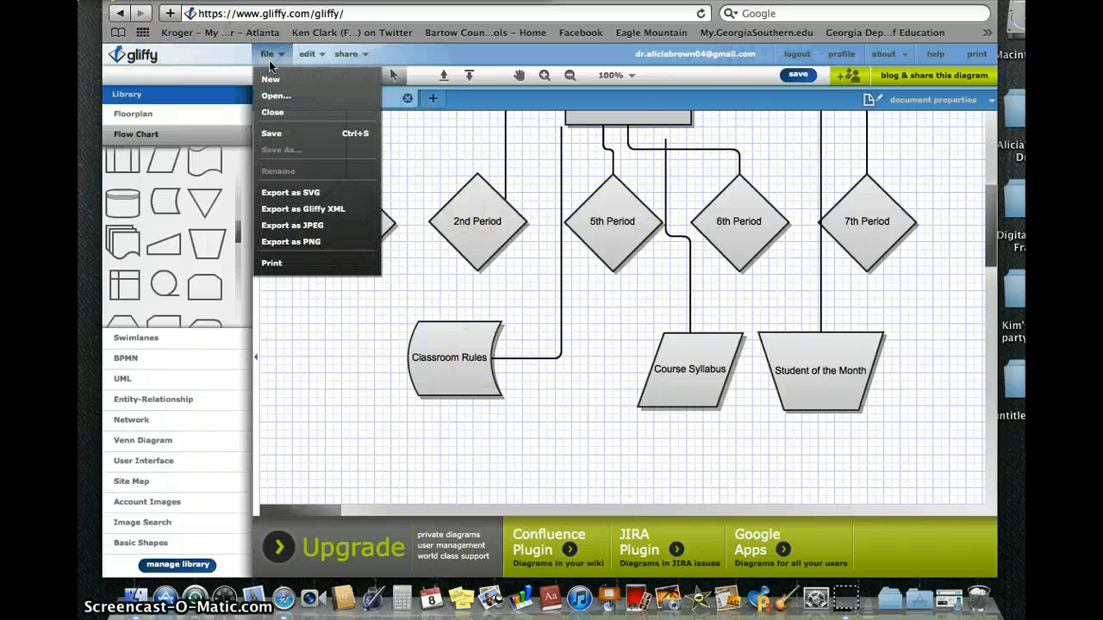
click(277, 134)
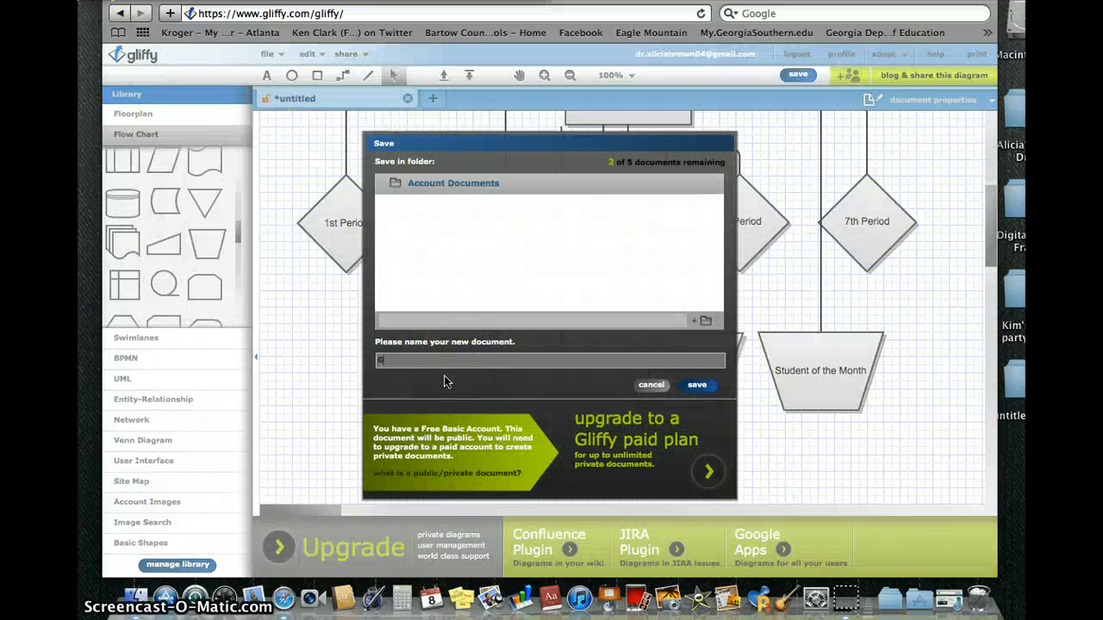
text(Gliffy Tutorial)
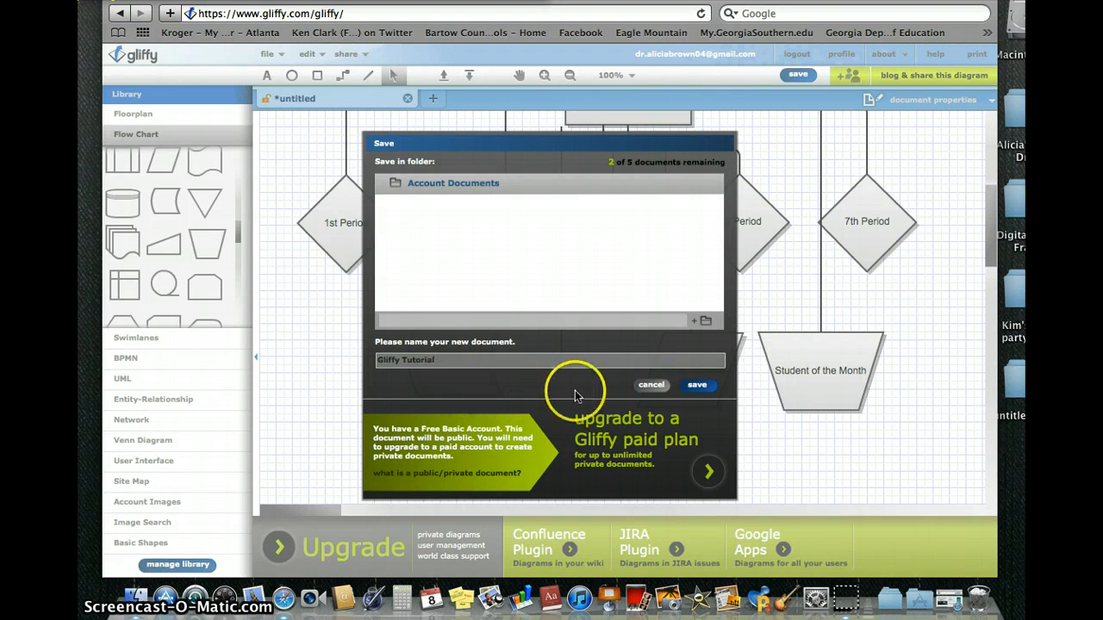
click(703, 389)
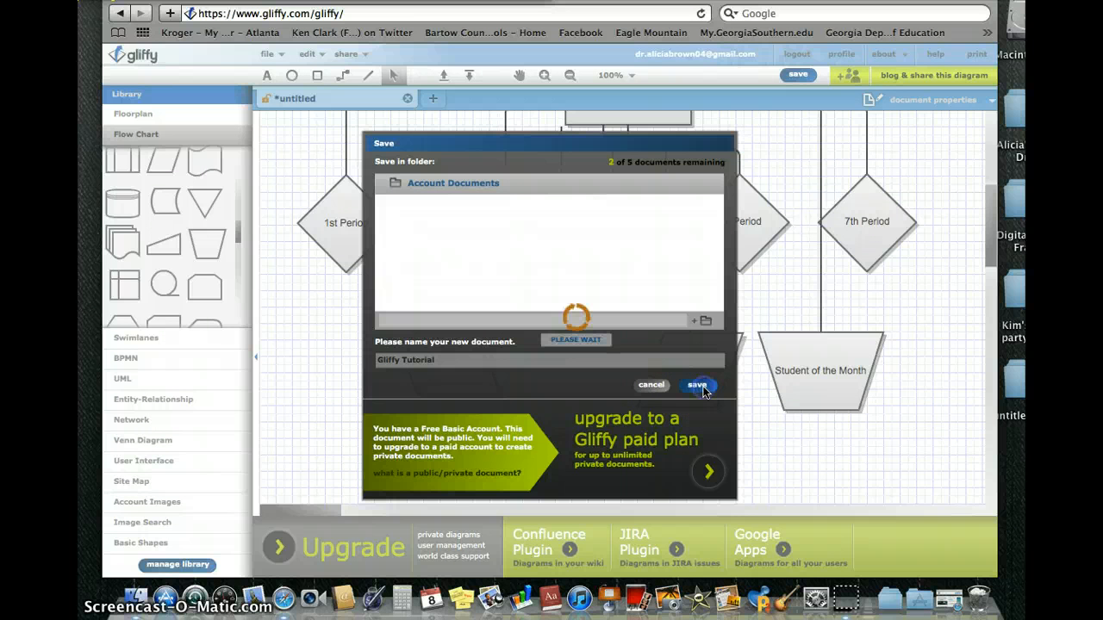